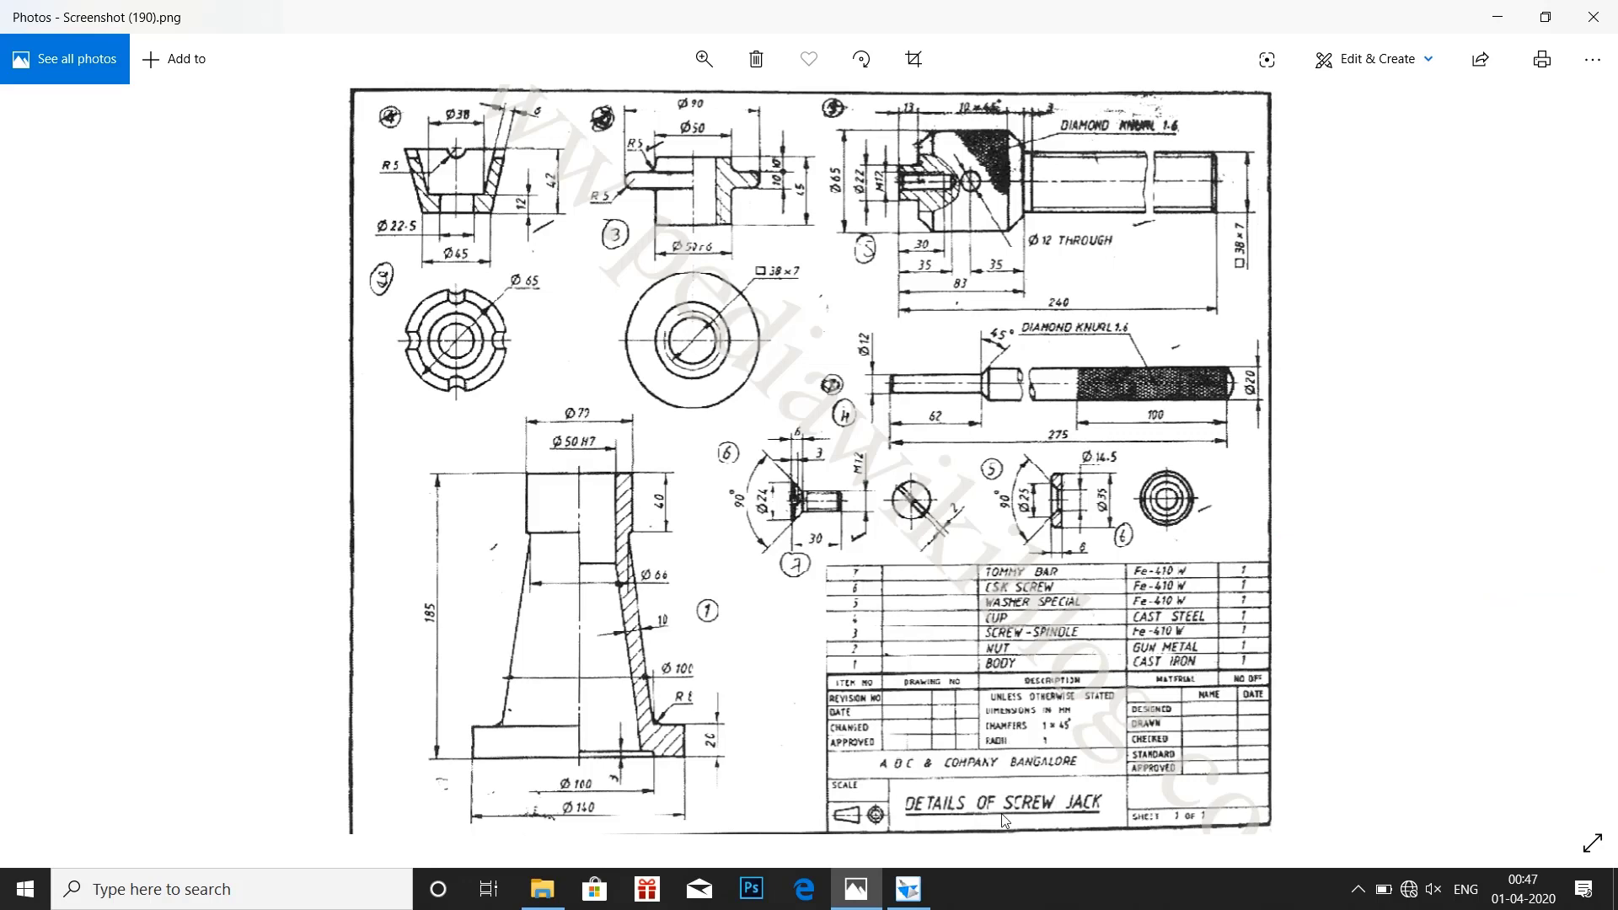
Switch to the Solid Edge sketch and draw a 275 mm horizontal line from the origin at 0°
click(908, 889)
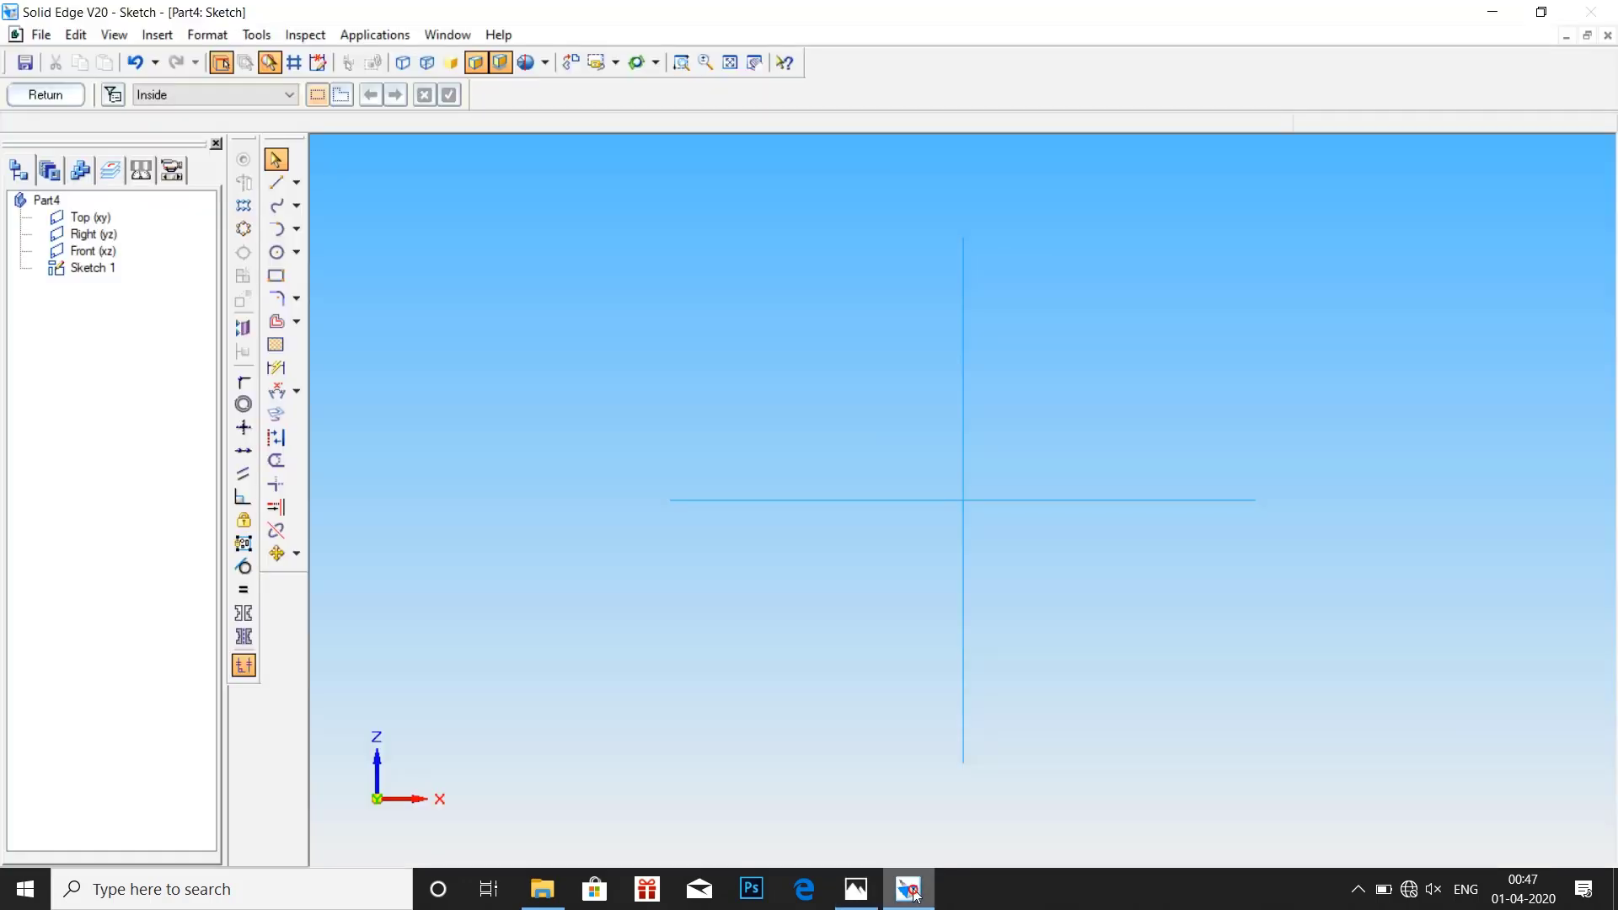
click(276, 183)
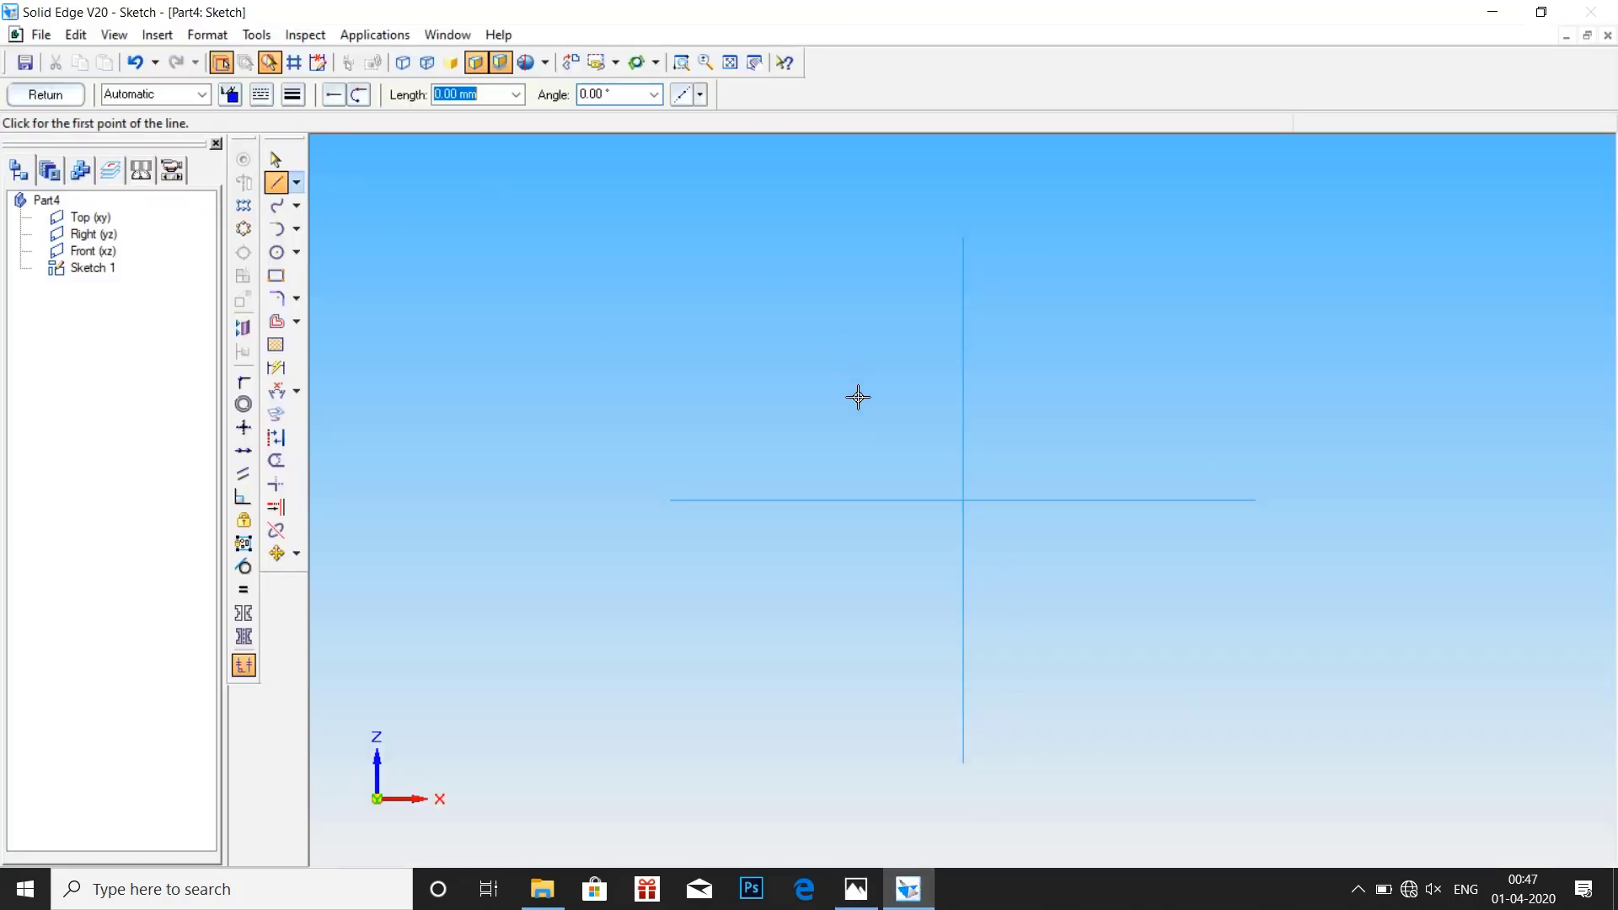
click(963, 499)
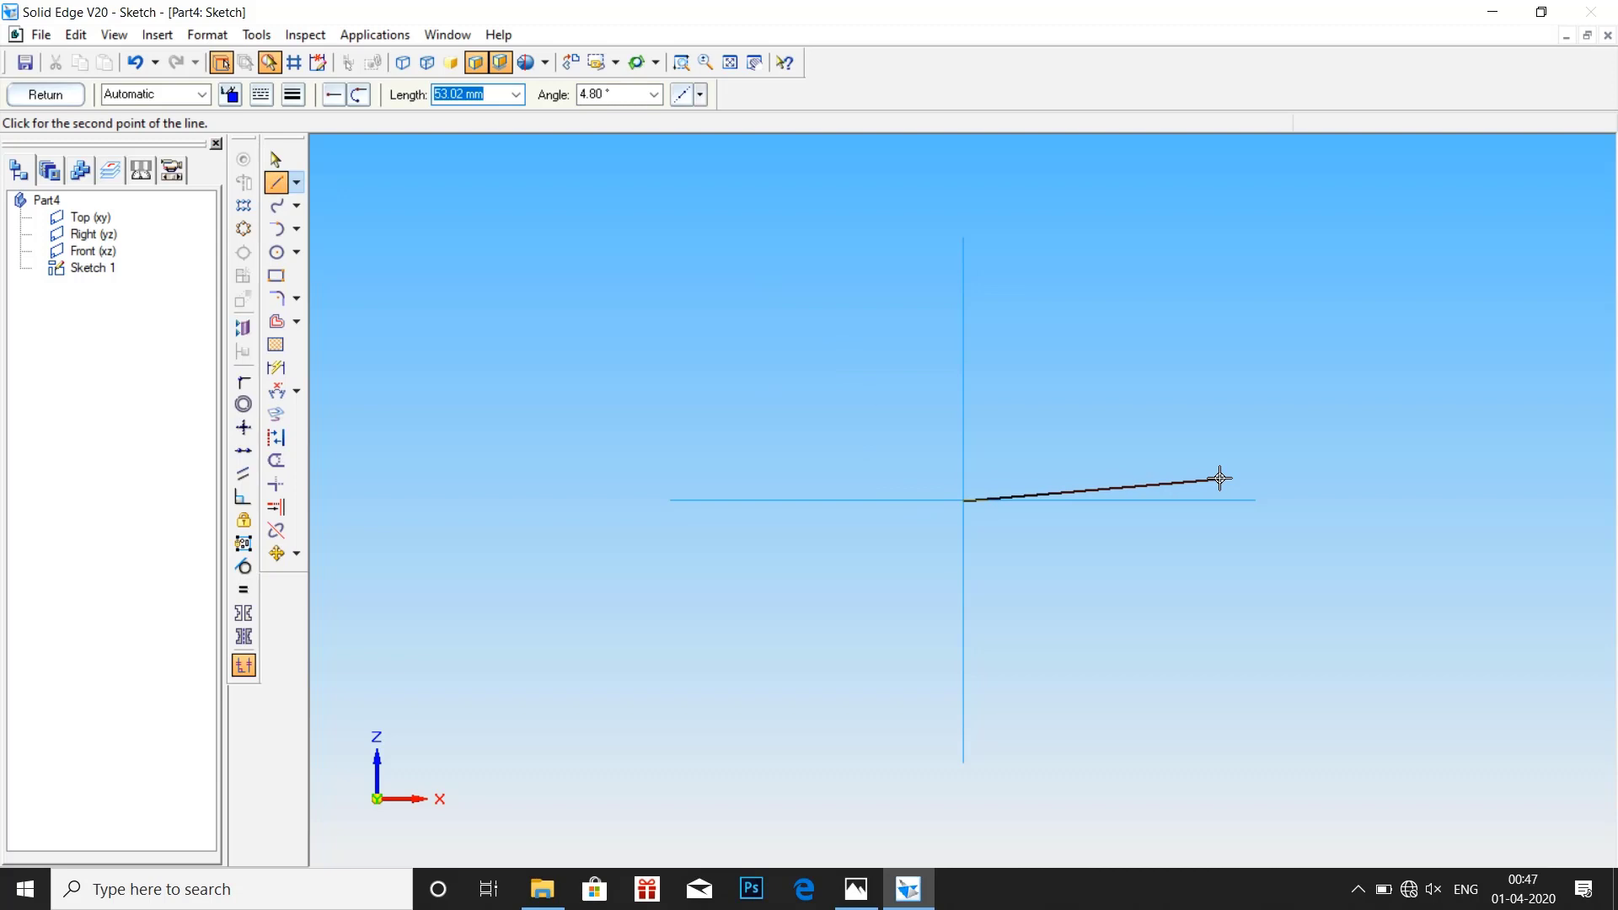
text(275)
key(Tab)
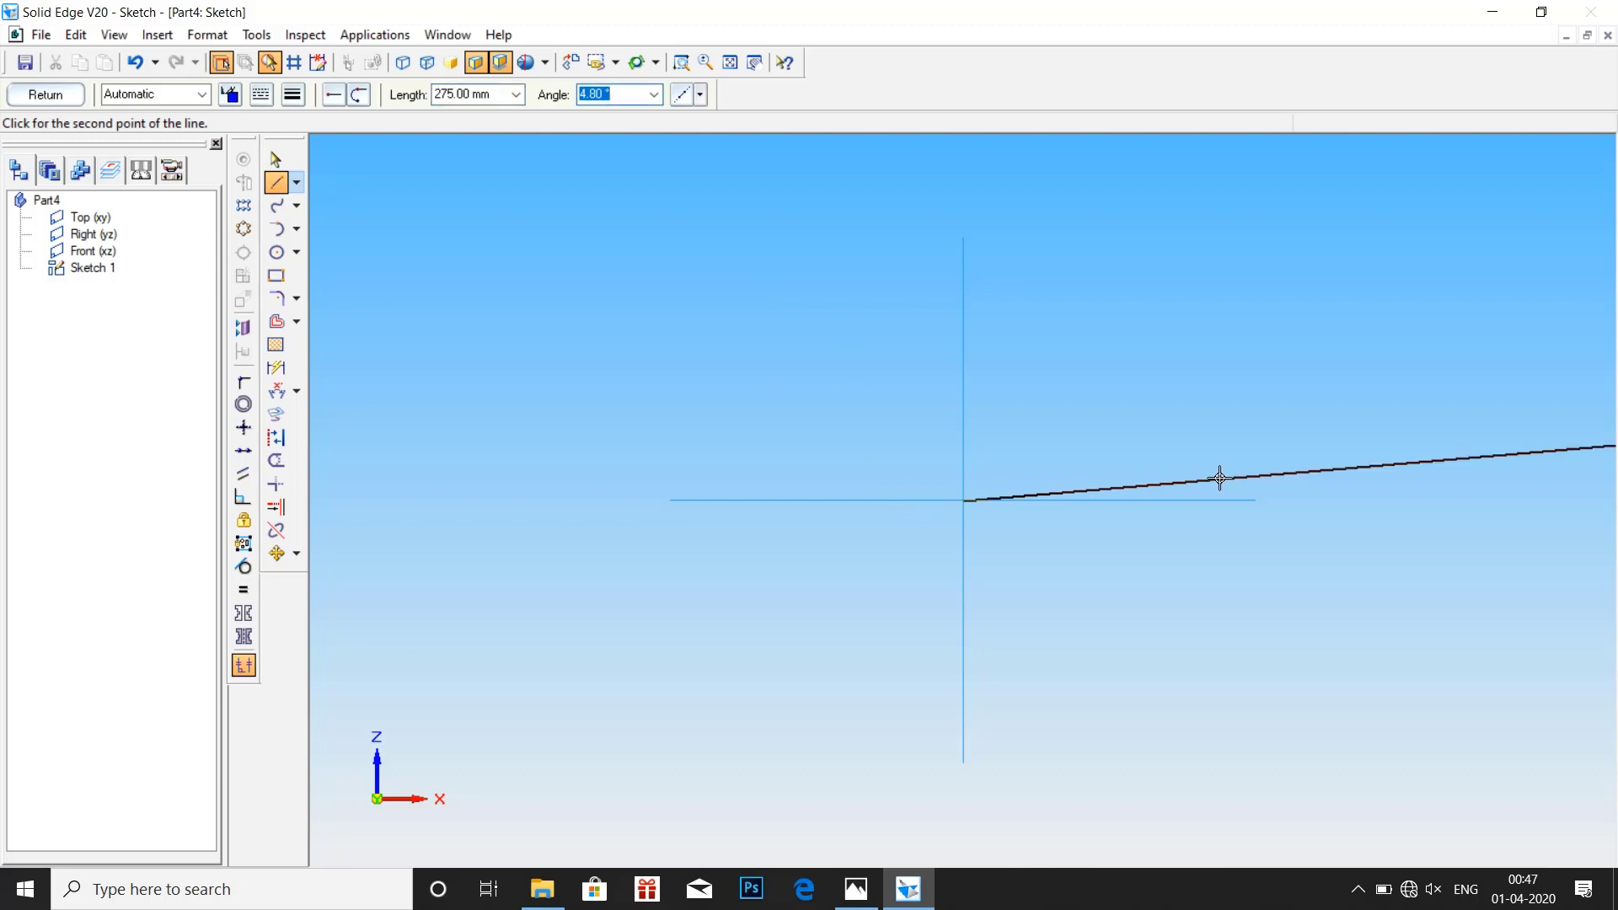
text(0)
key(Return)
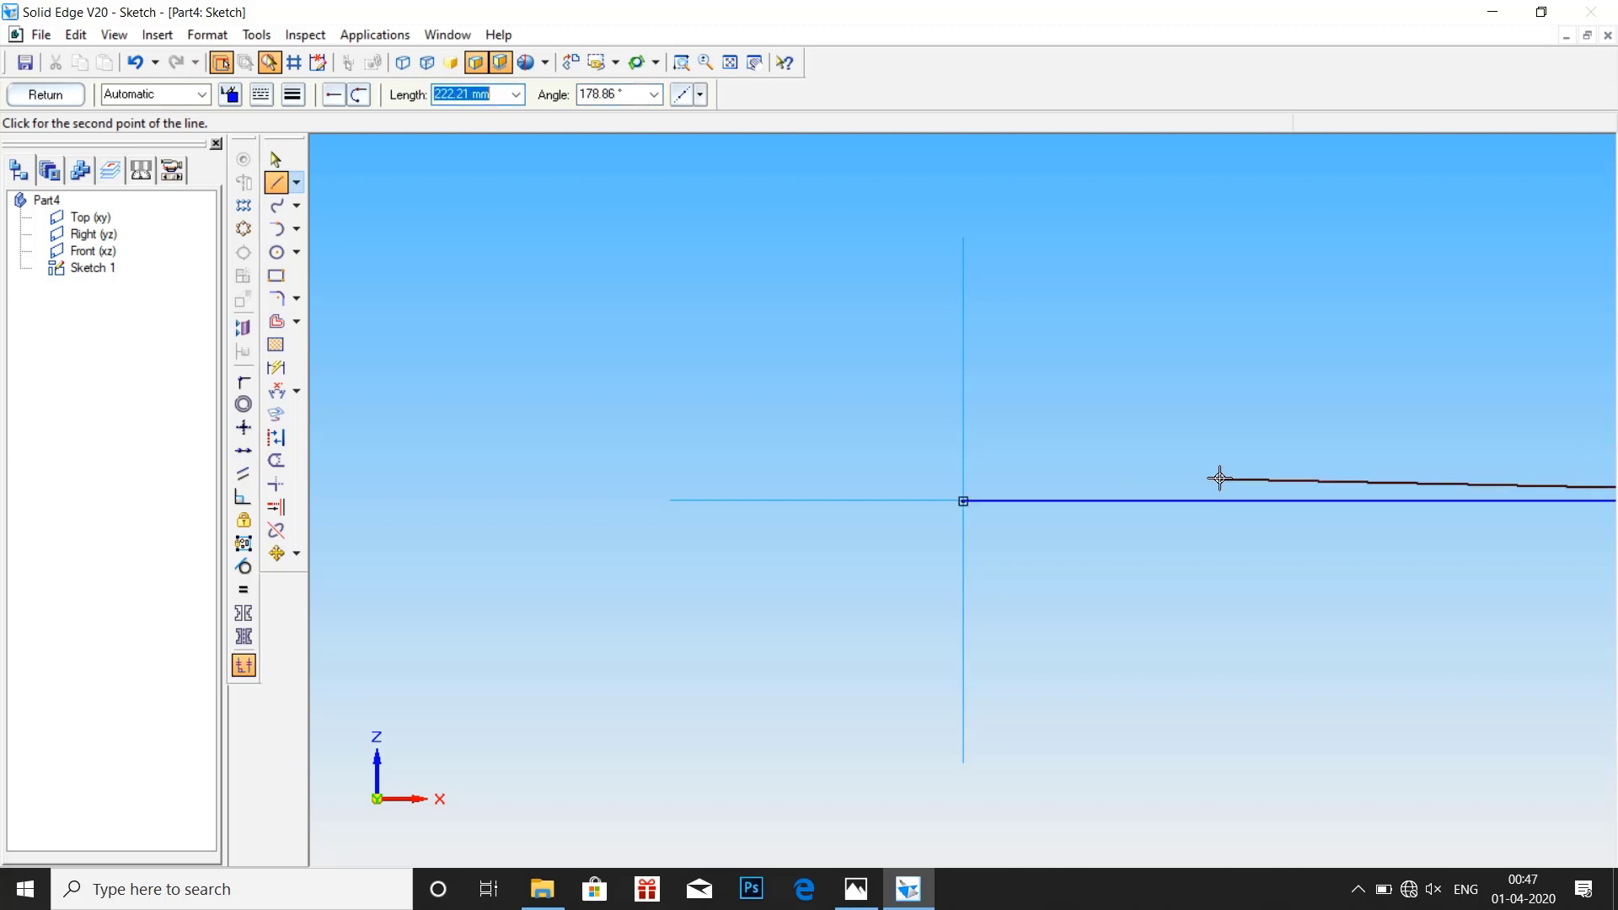
Draw a 10 mm vertical line upward from the far end of the 275 mm base line
click(734, 65)
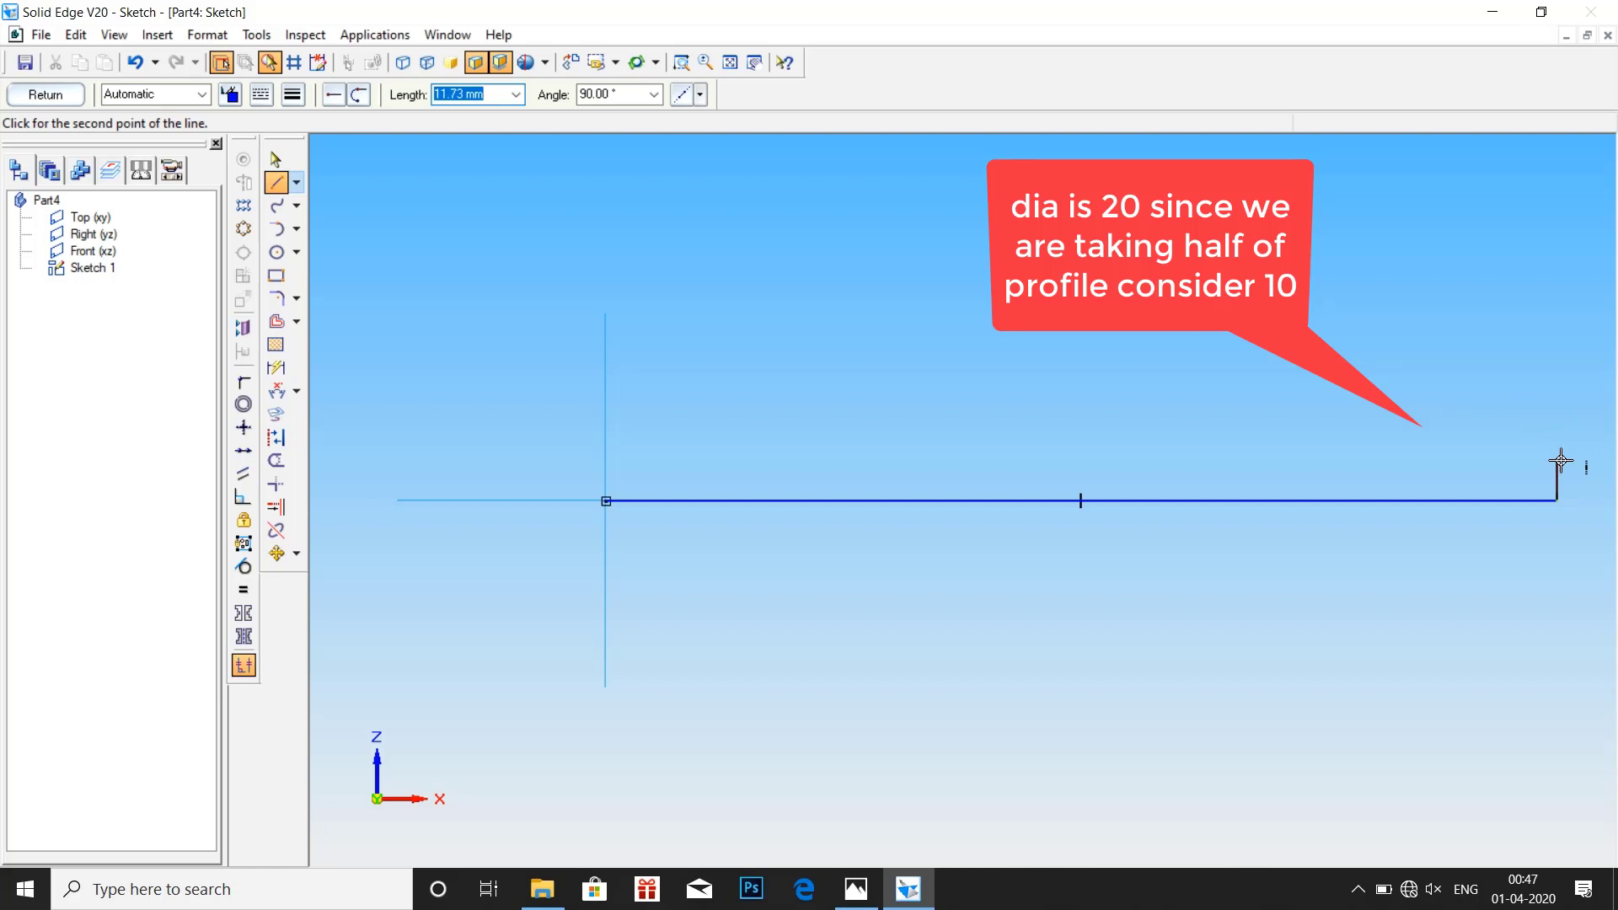
text(10)
key(Tab)
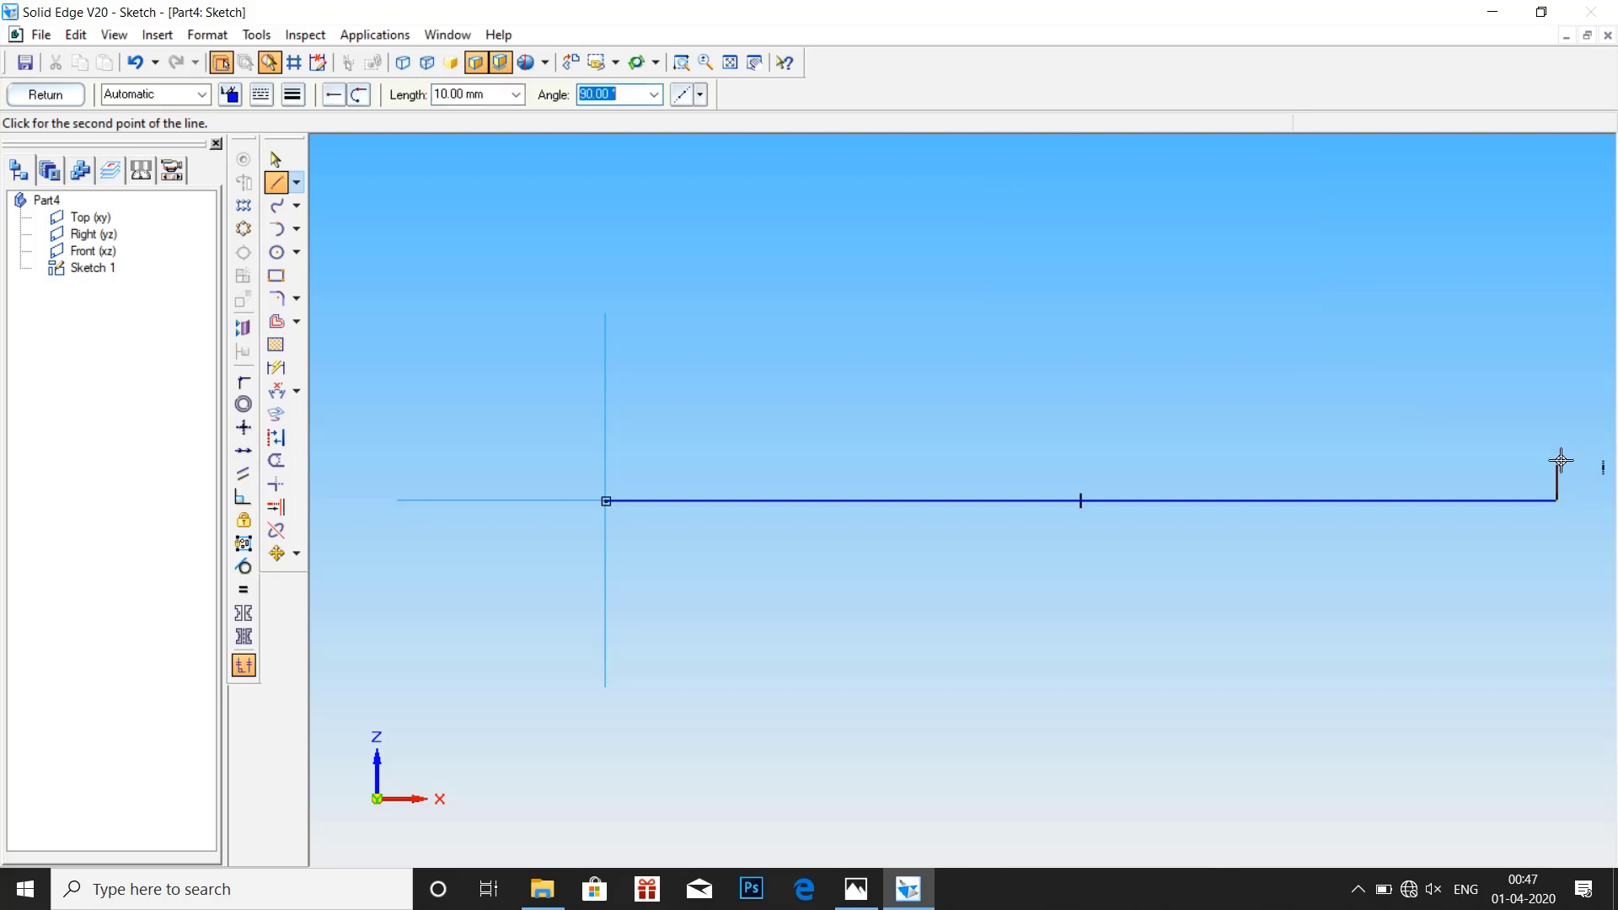
click(1559, 459)
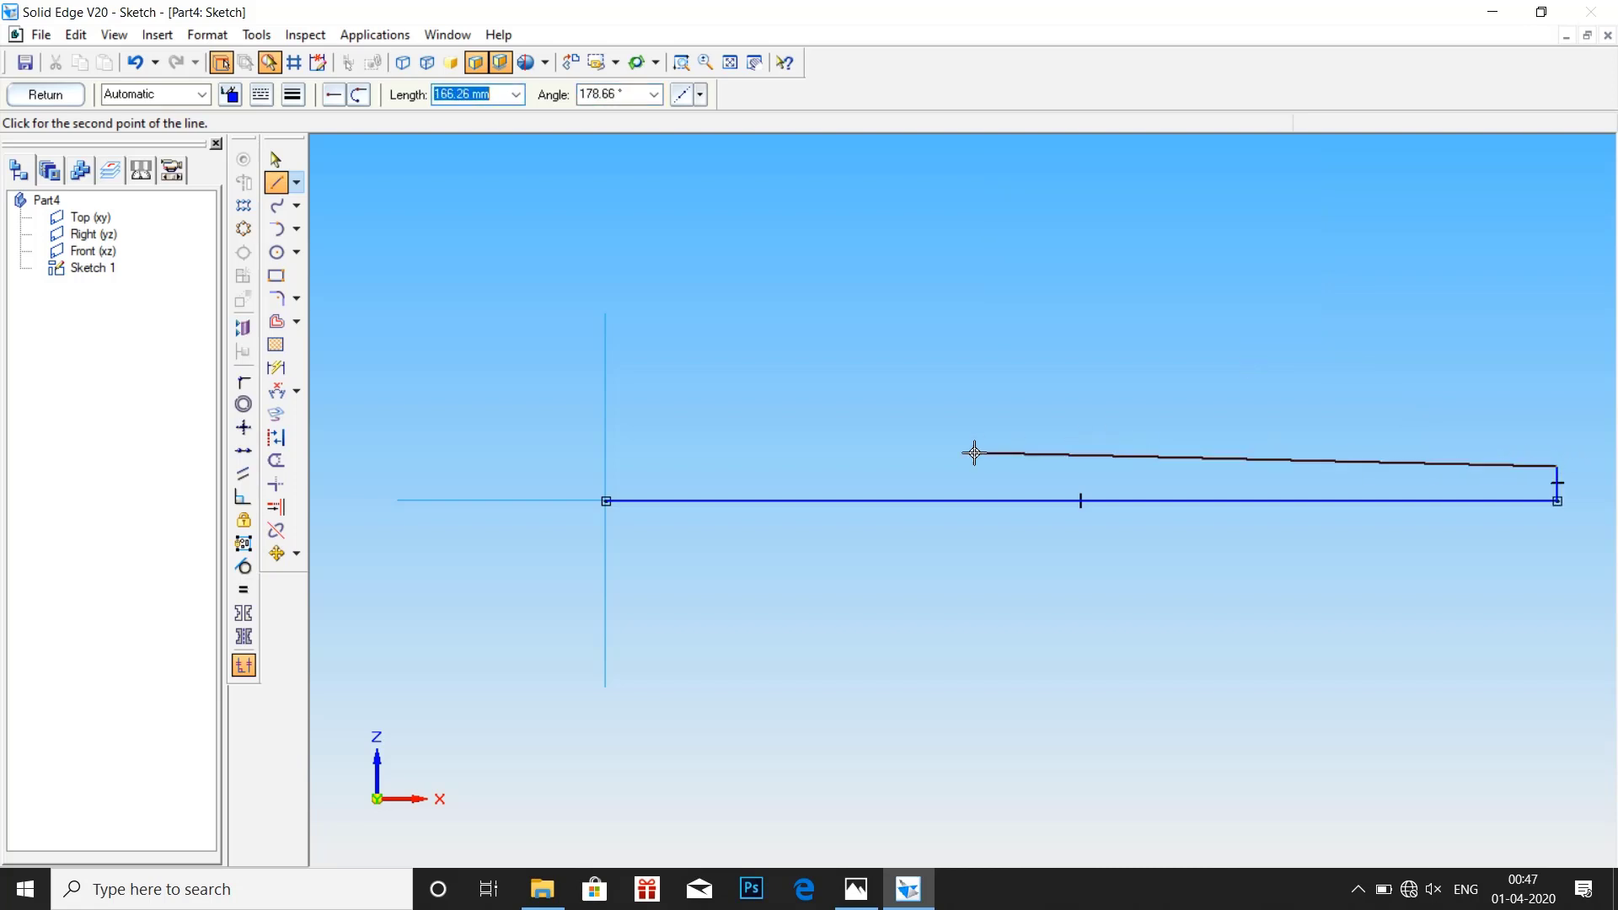
Close the rough half-profile with a horizontal top edge, an about 4 mm sloped segment, an about 88 mm lower edge and a short vertical at the origin
click(918, 465)
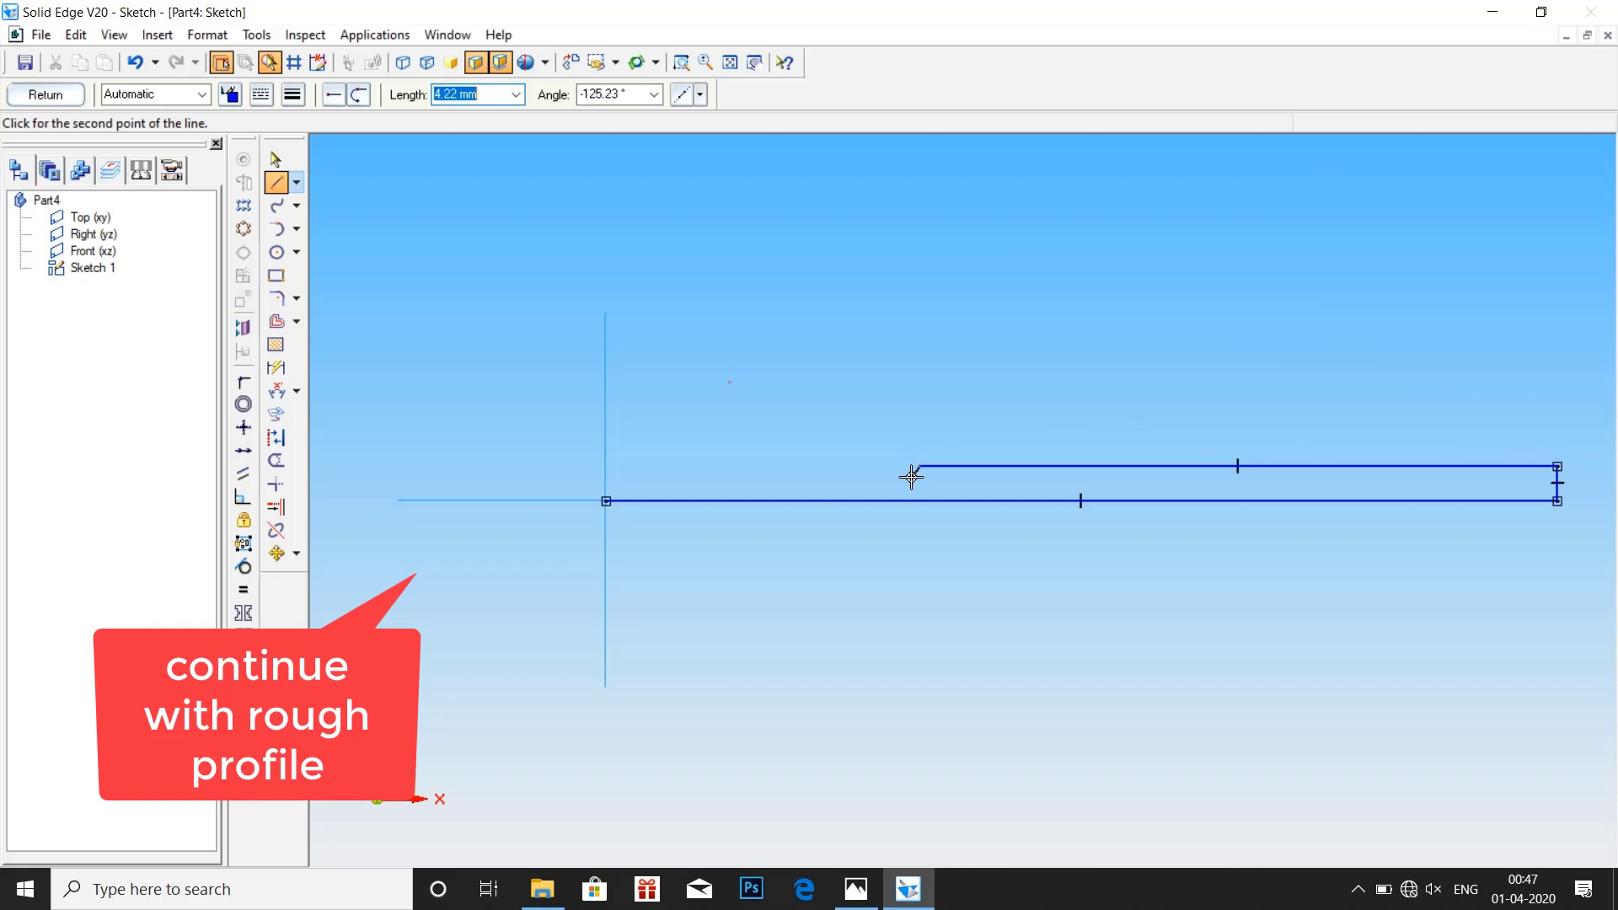
click(911, 477)
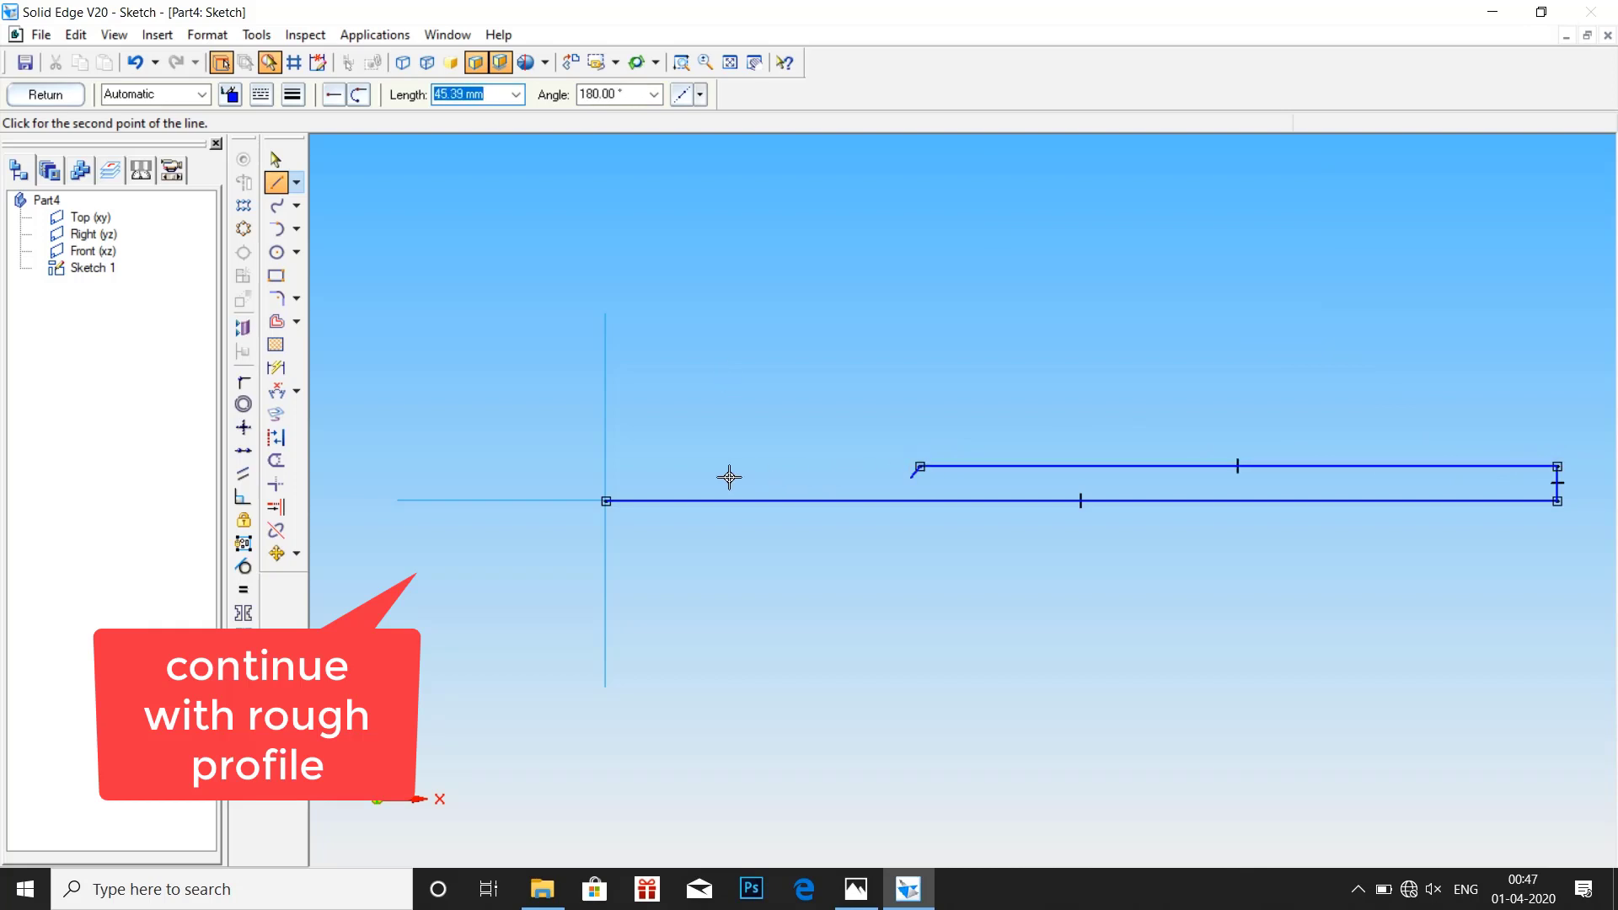
click(605, 477)
click(607, 500)
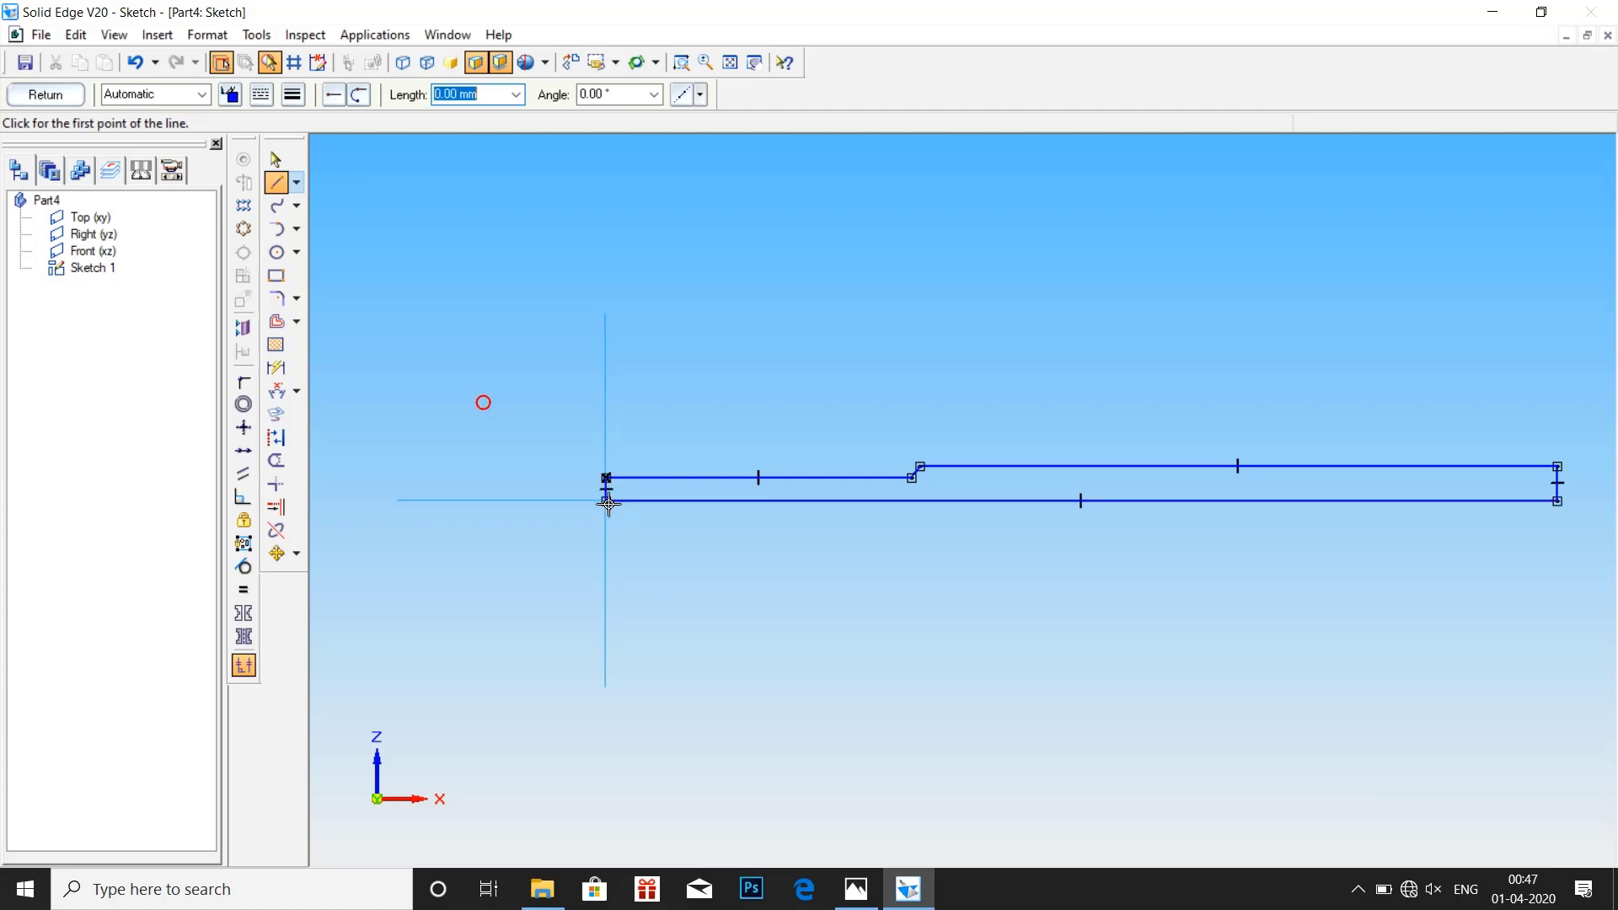
key(Escape)
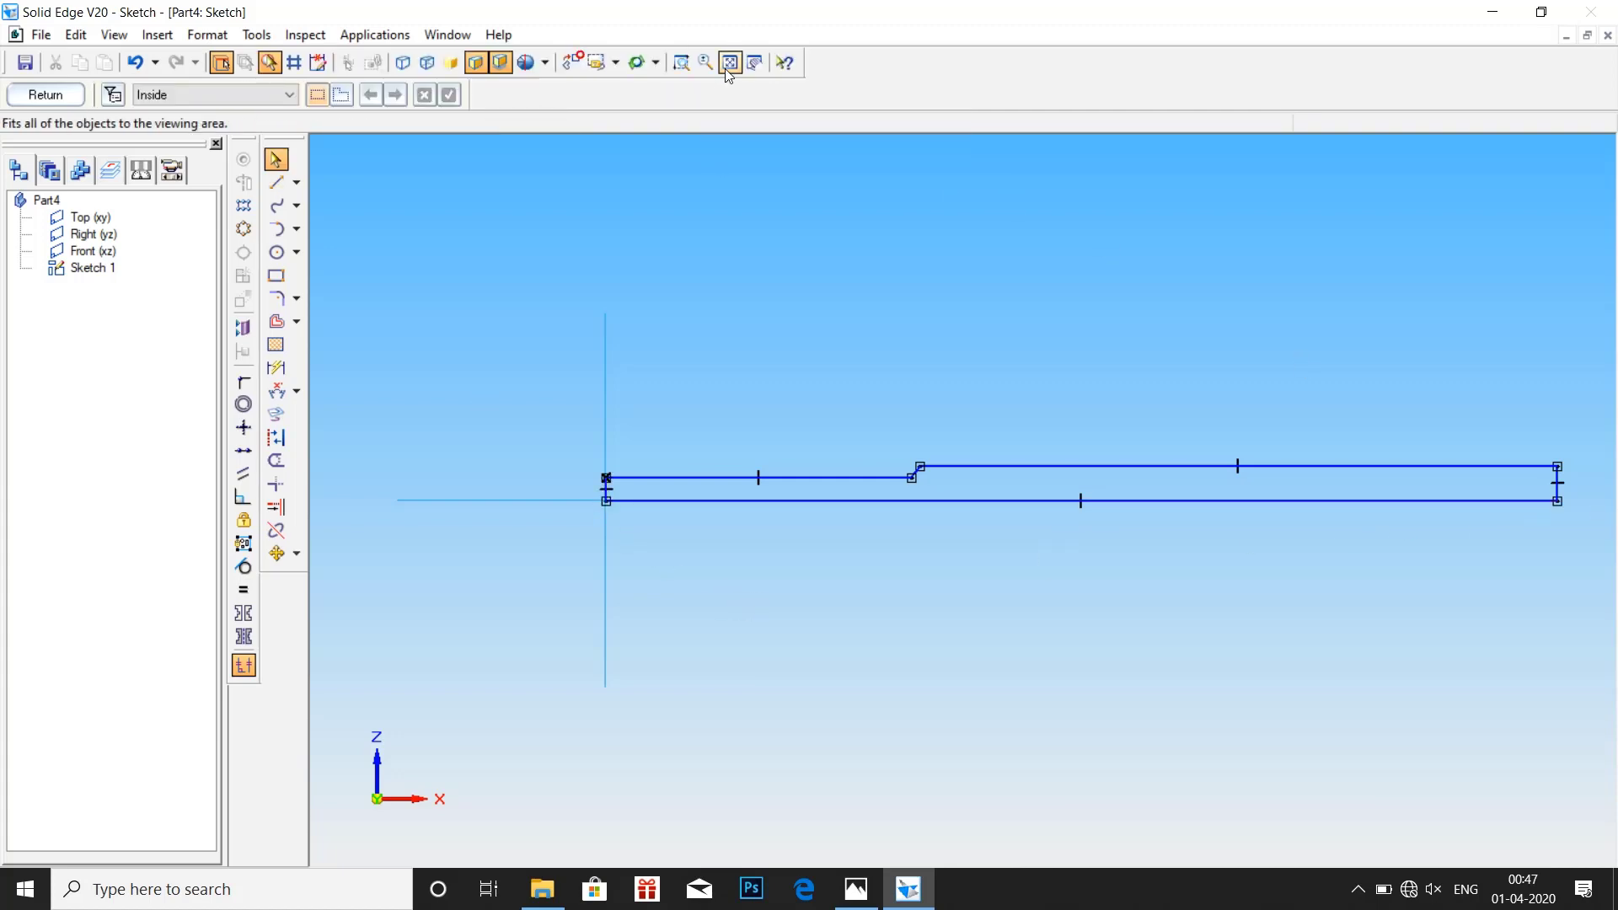
Draw a 20 mm diameter circle centred on the base line's far end and extend the base line to the circle
click(277, 252)
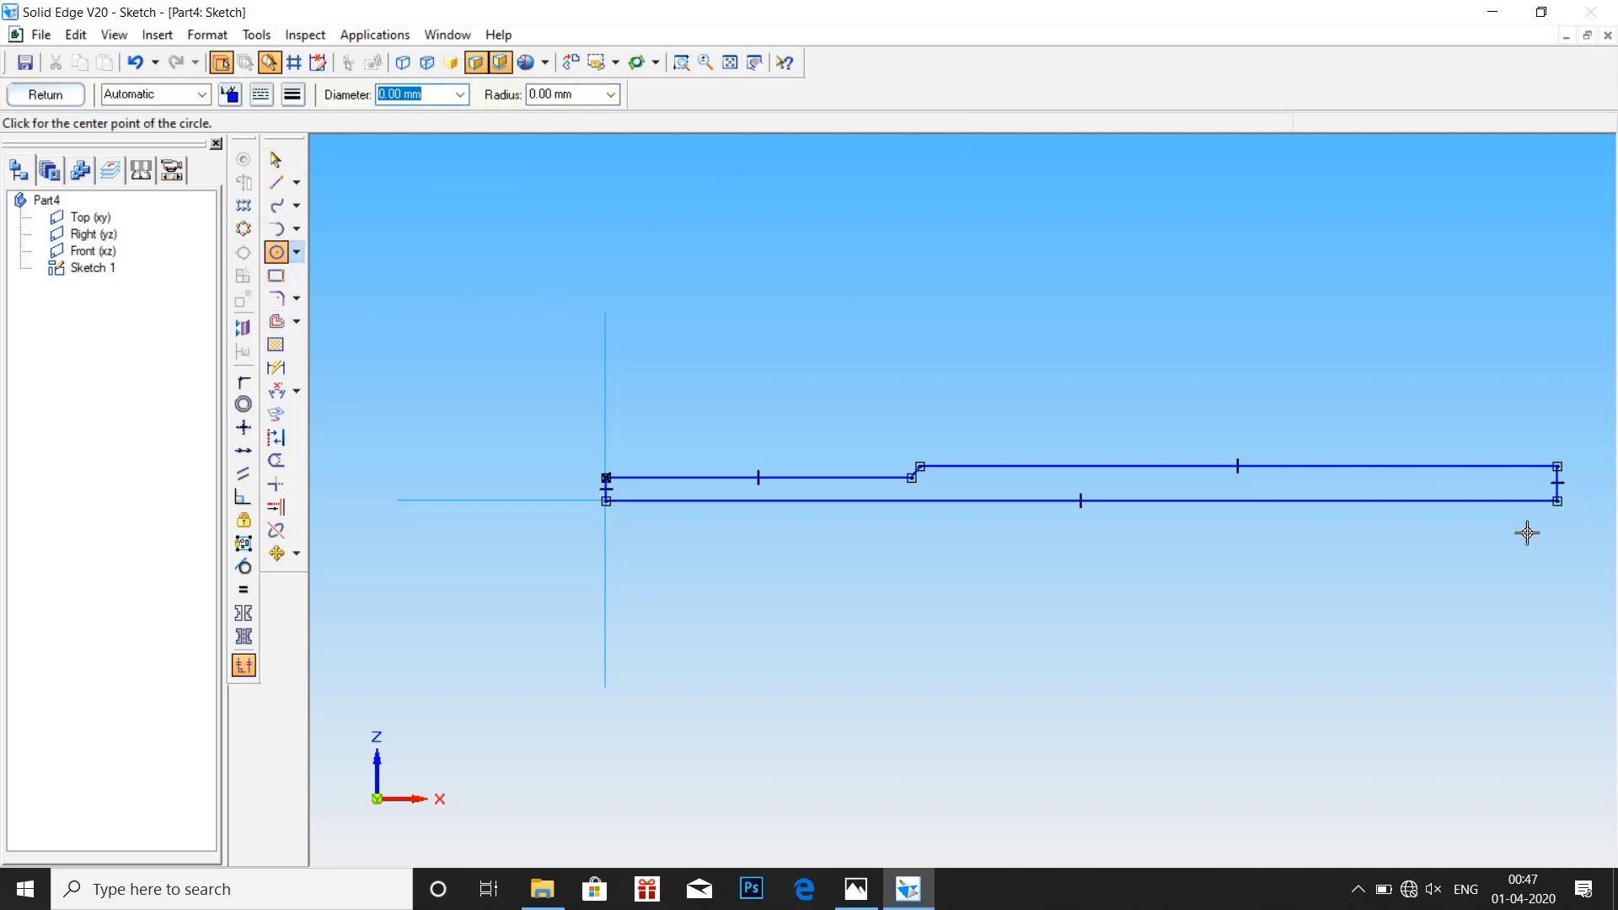
click(1556, 502)
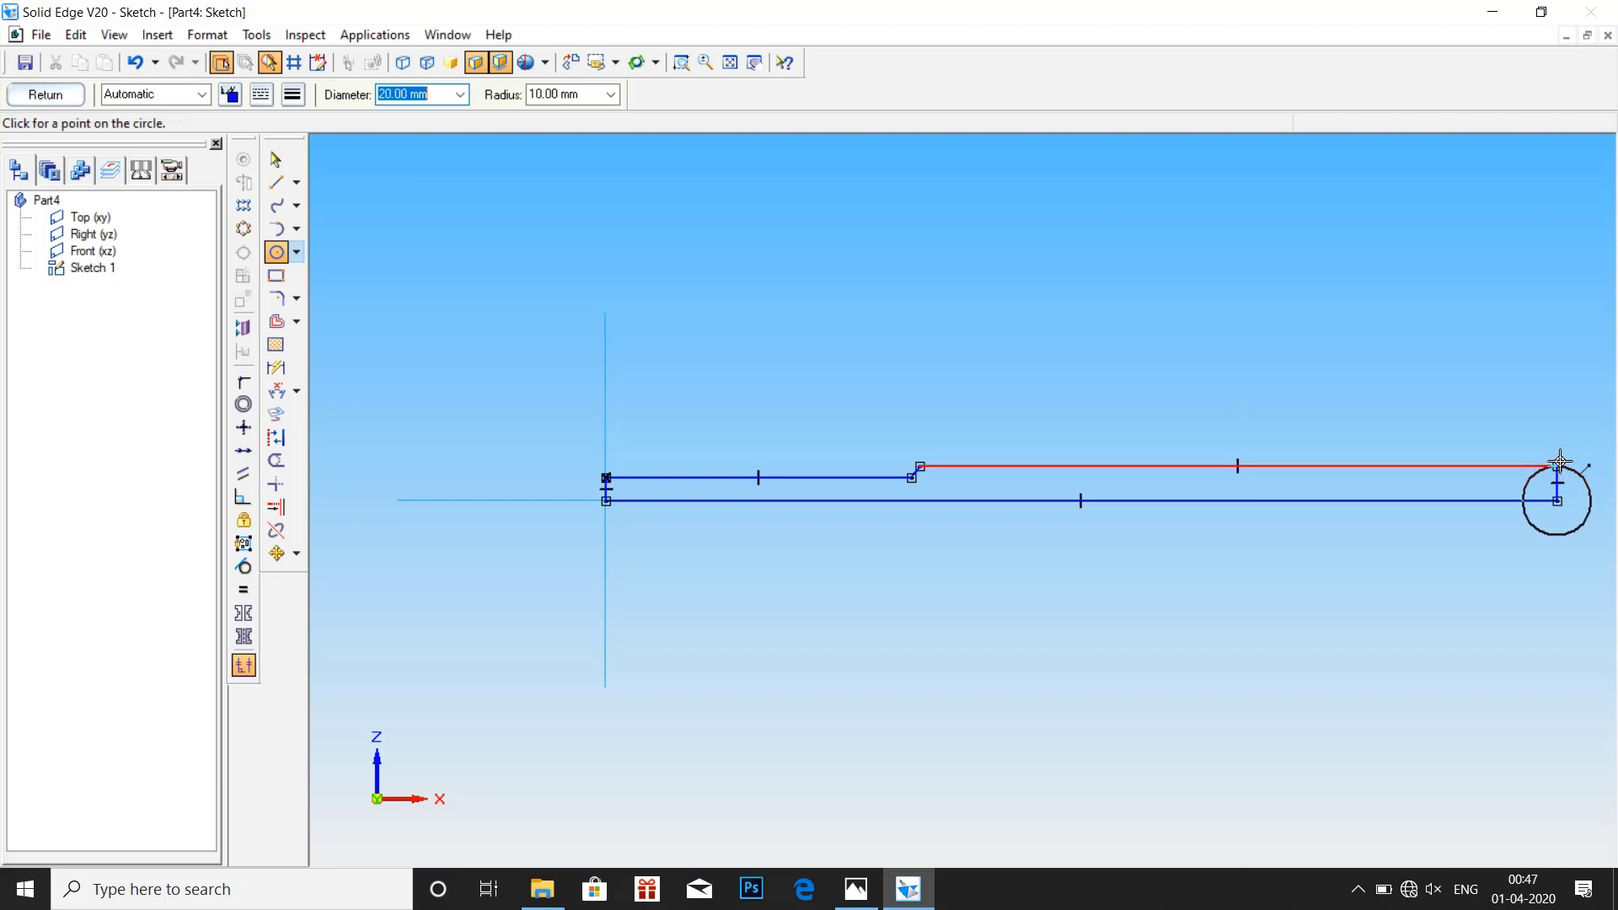
click(1559, 462)
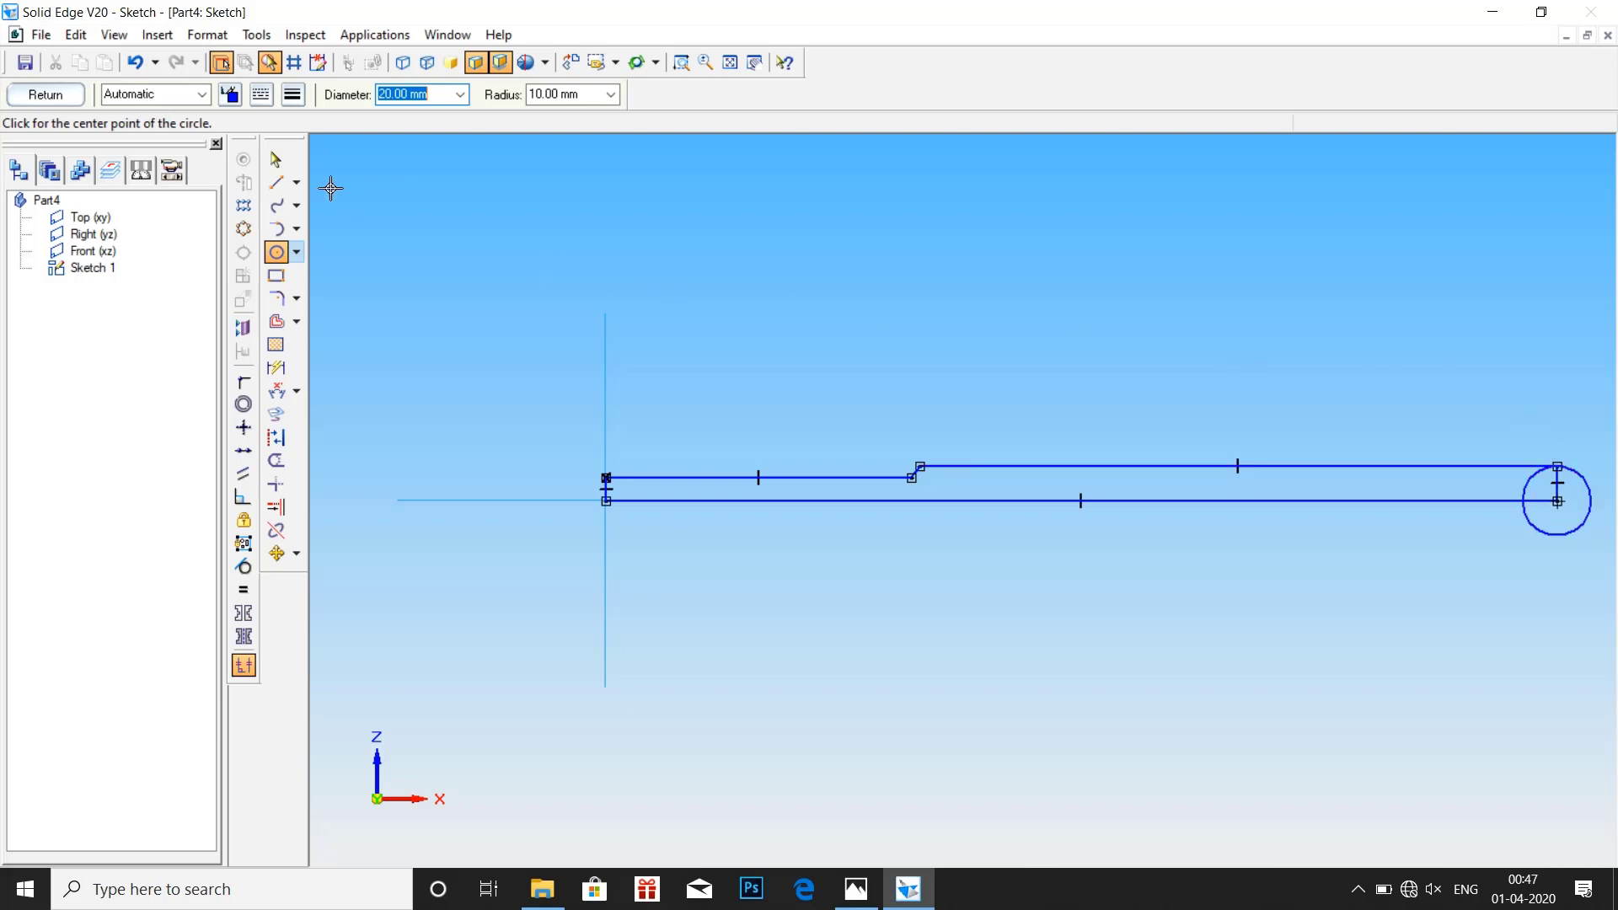
click(275, 159)
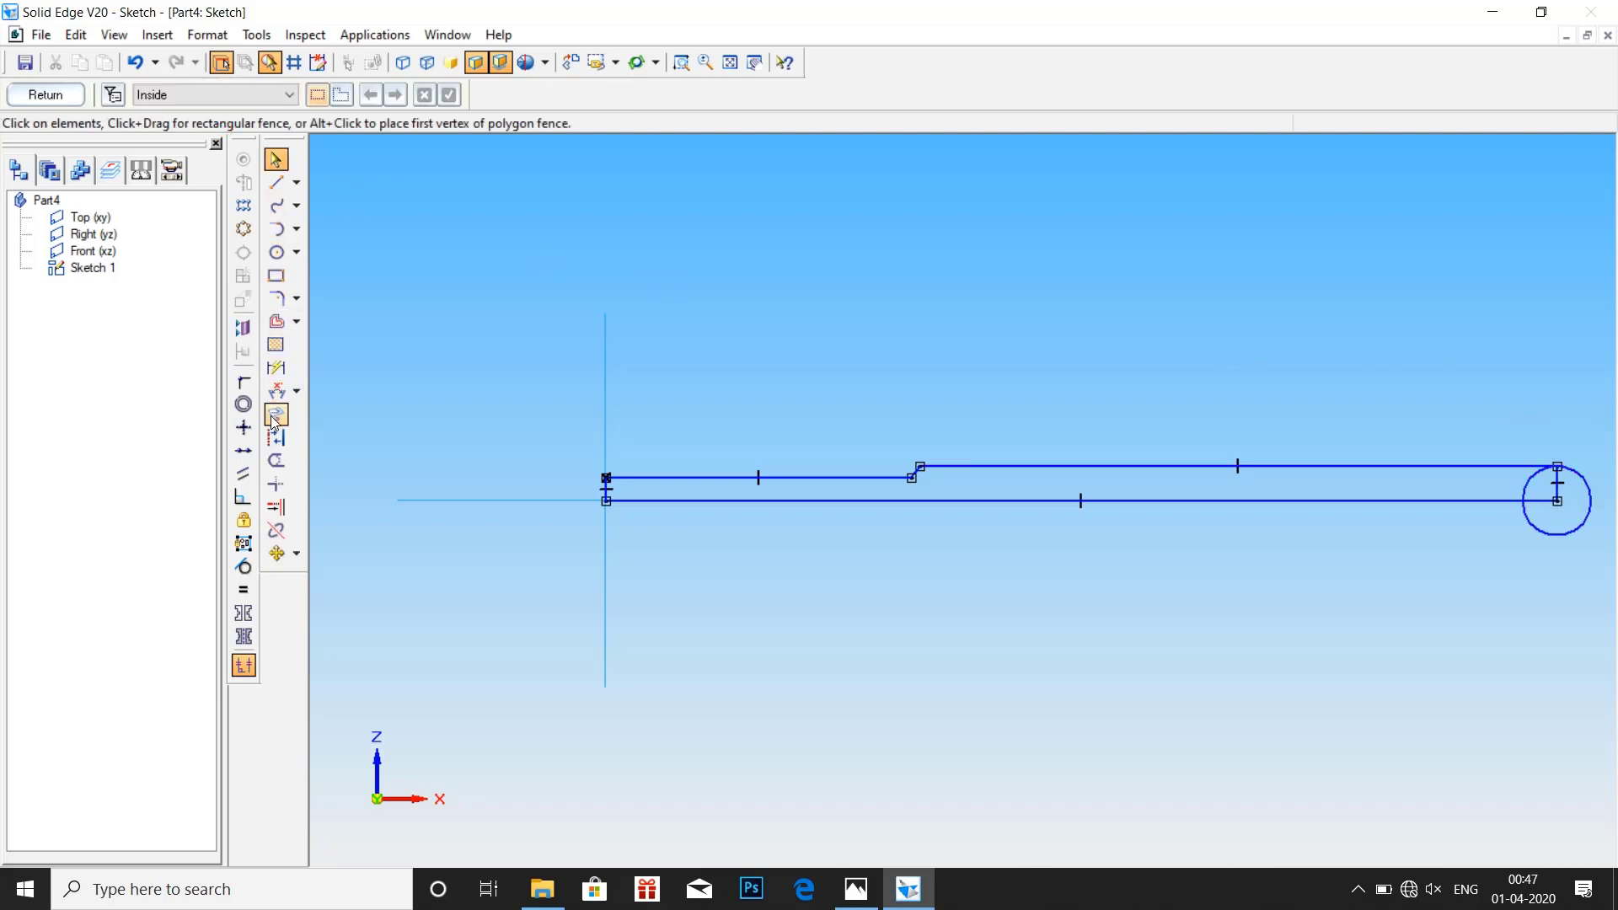
click(276, 506)
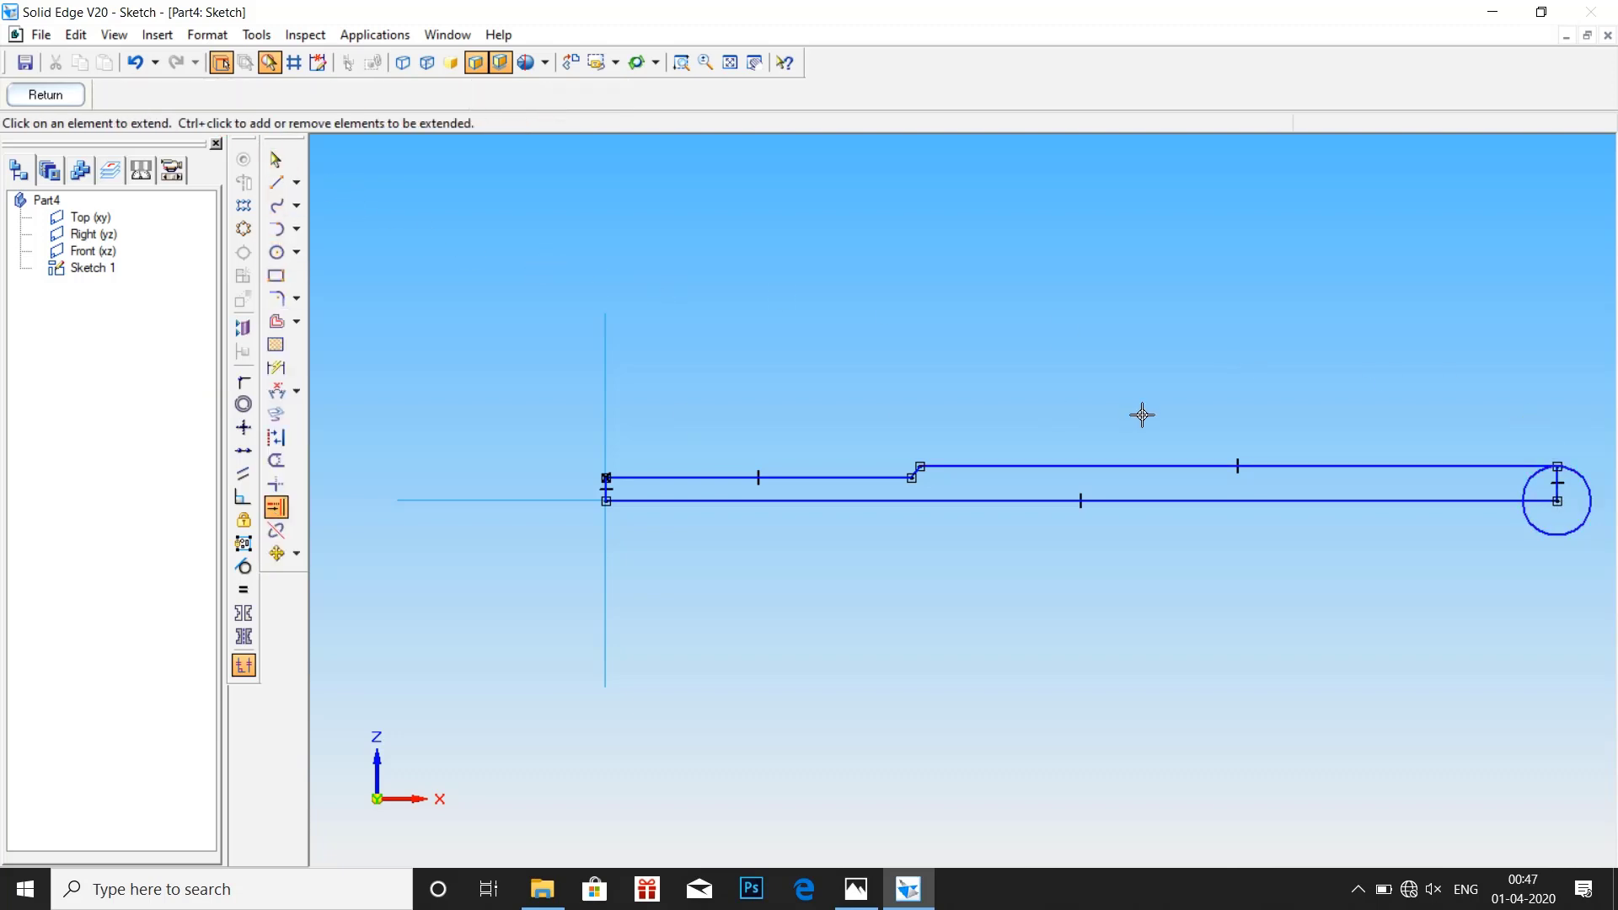
click(1485, 498)
Trim the vertical end line and the unneeded circle portions, keeping only the upper outer quarter arc as the rounded end
click(276, 460)
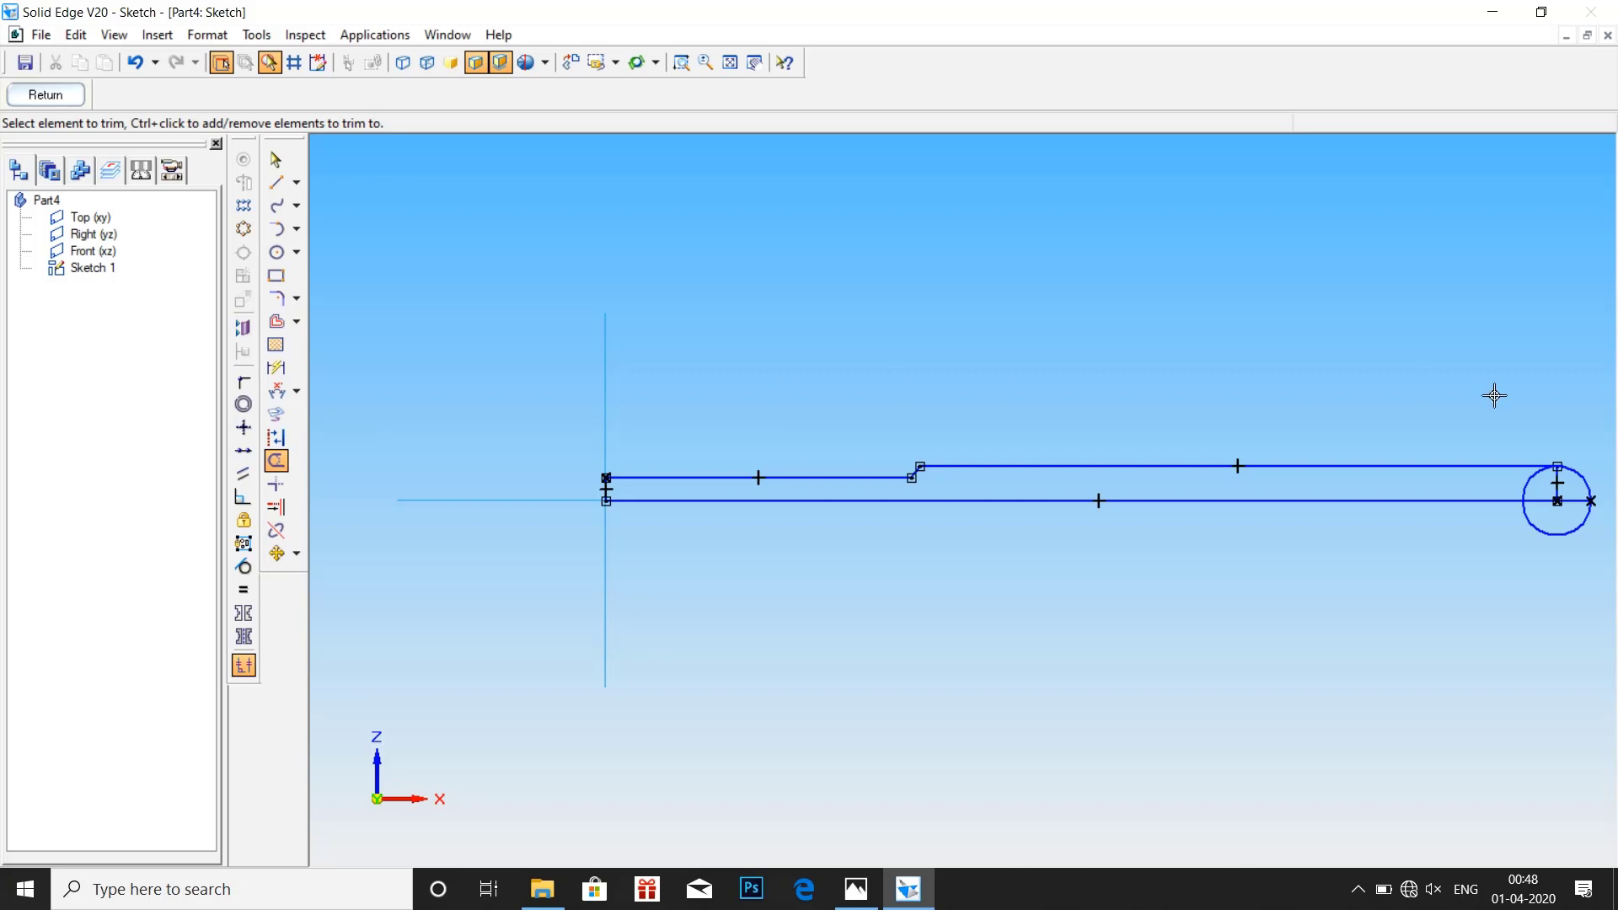
drag(1537, 479, 1558, 499)
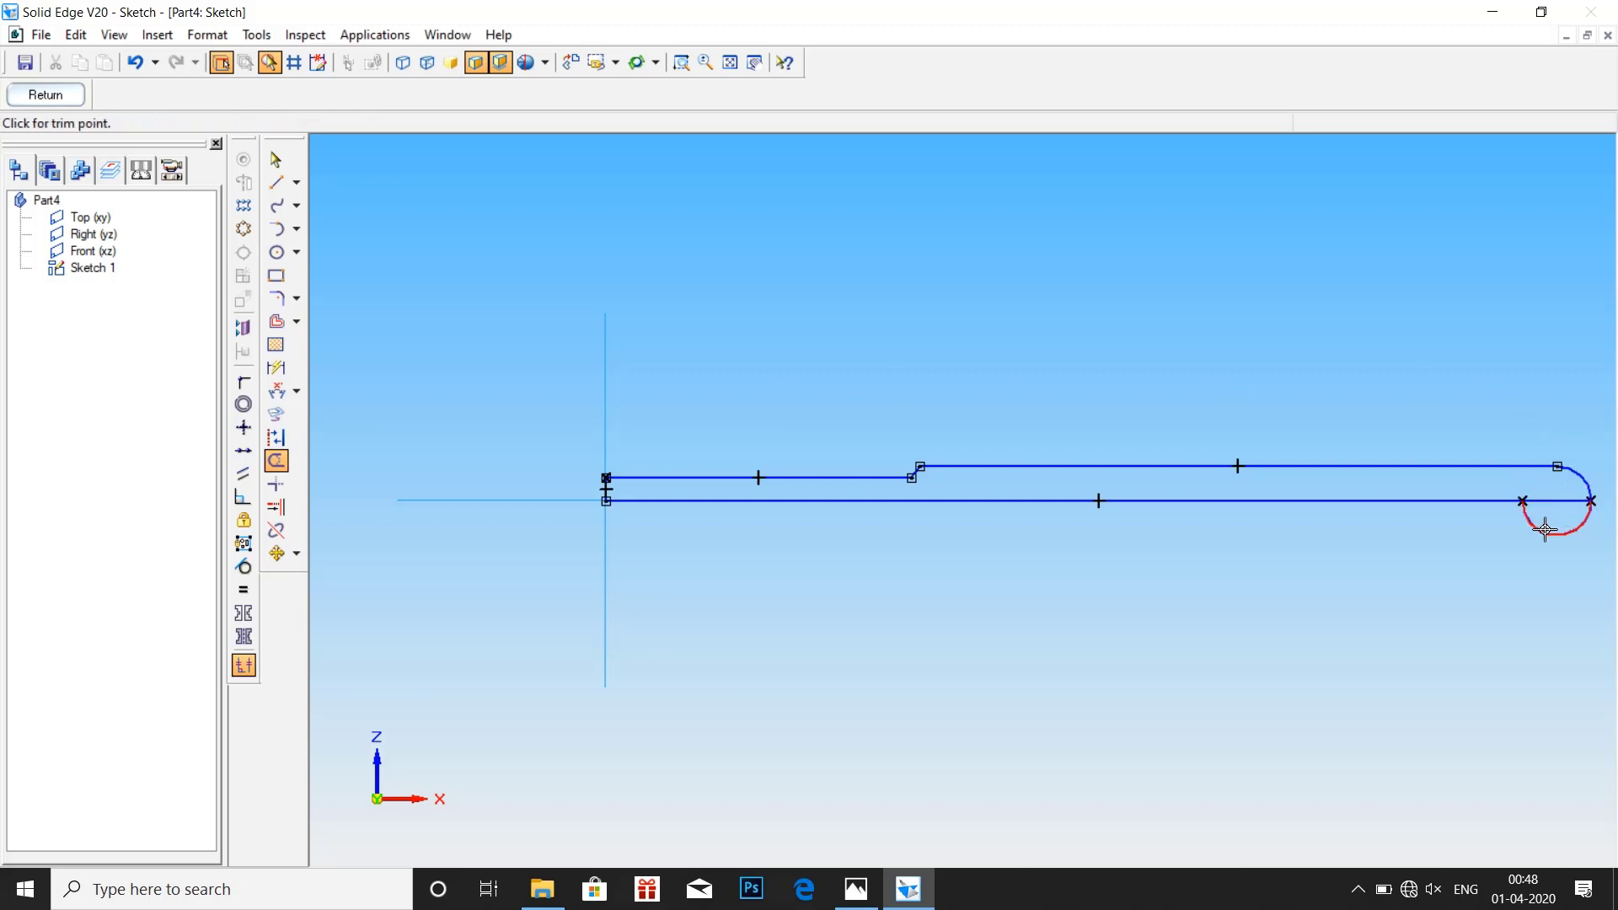
click(1523, 512)
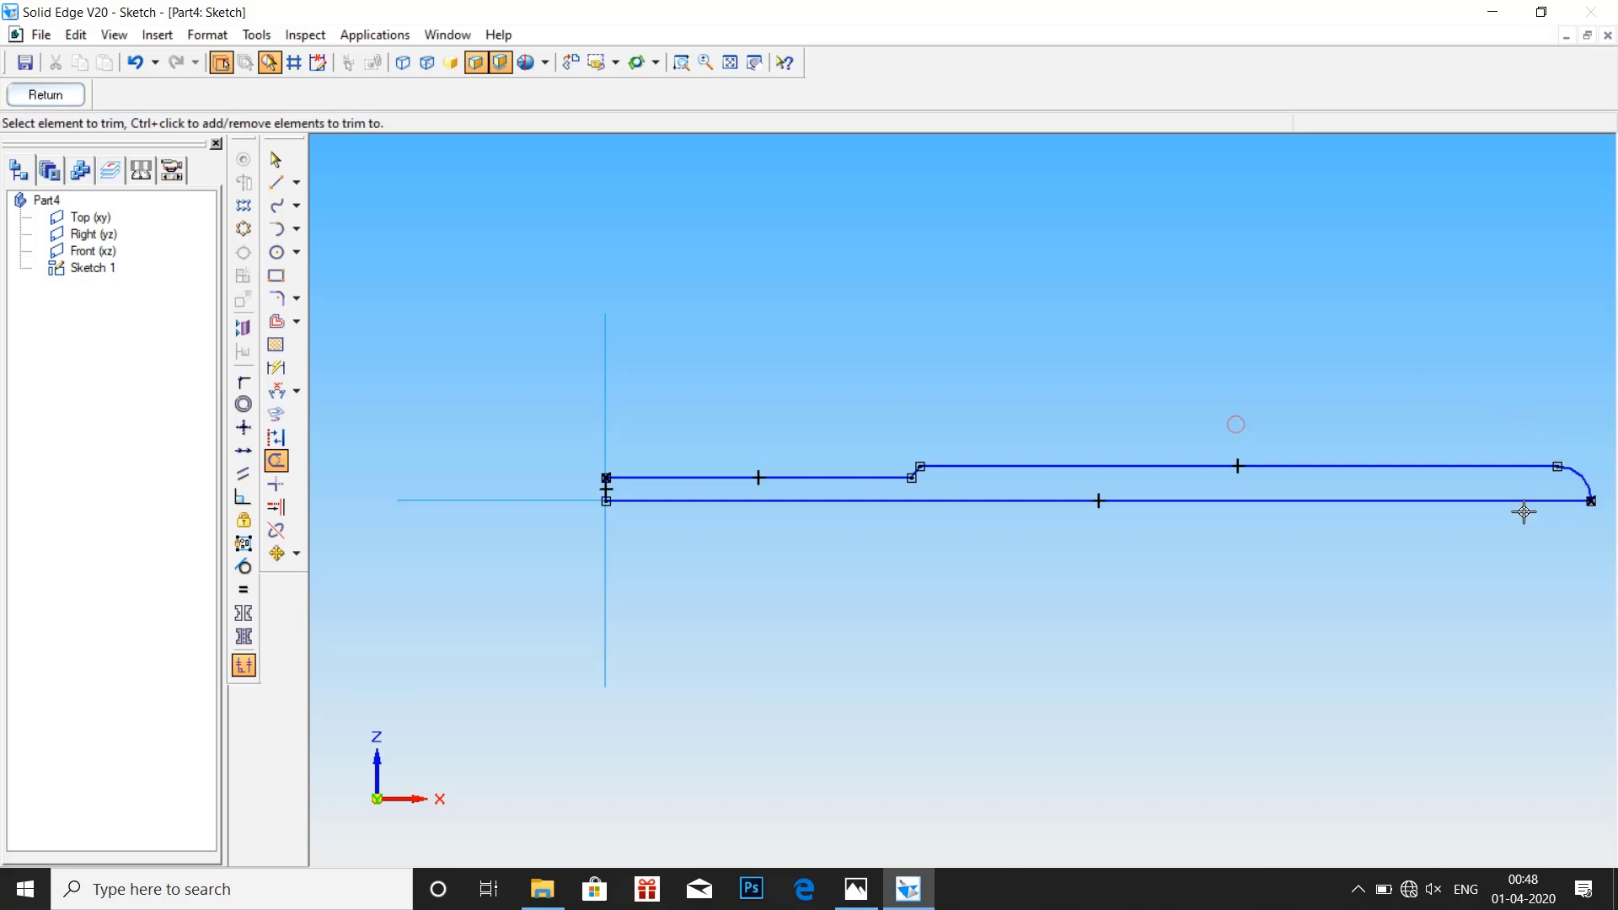
Dimension the full length of the base line, placing the dimension below the profile
click(274, 364)
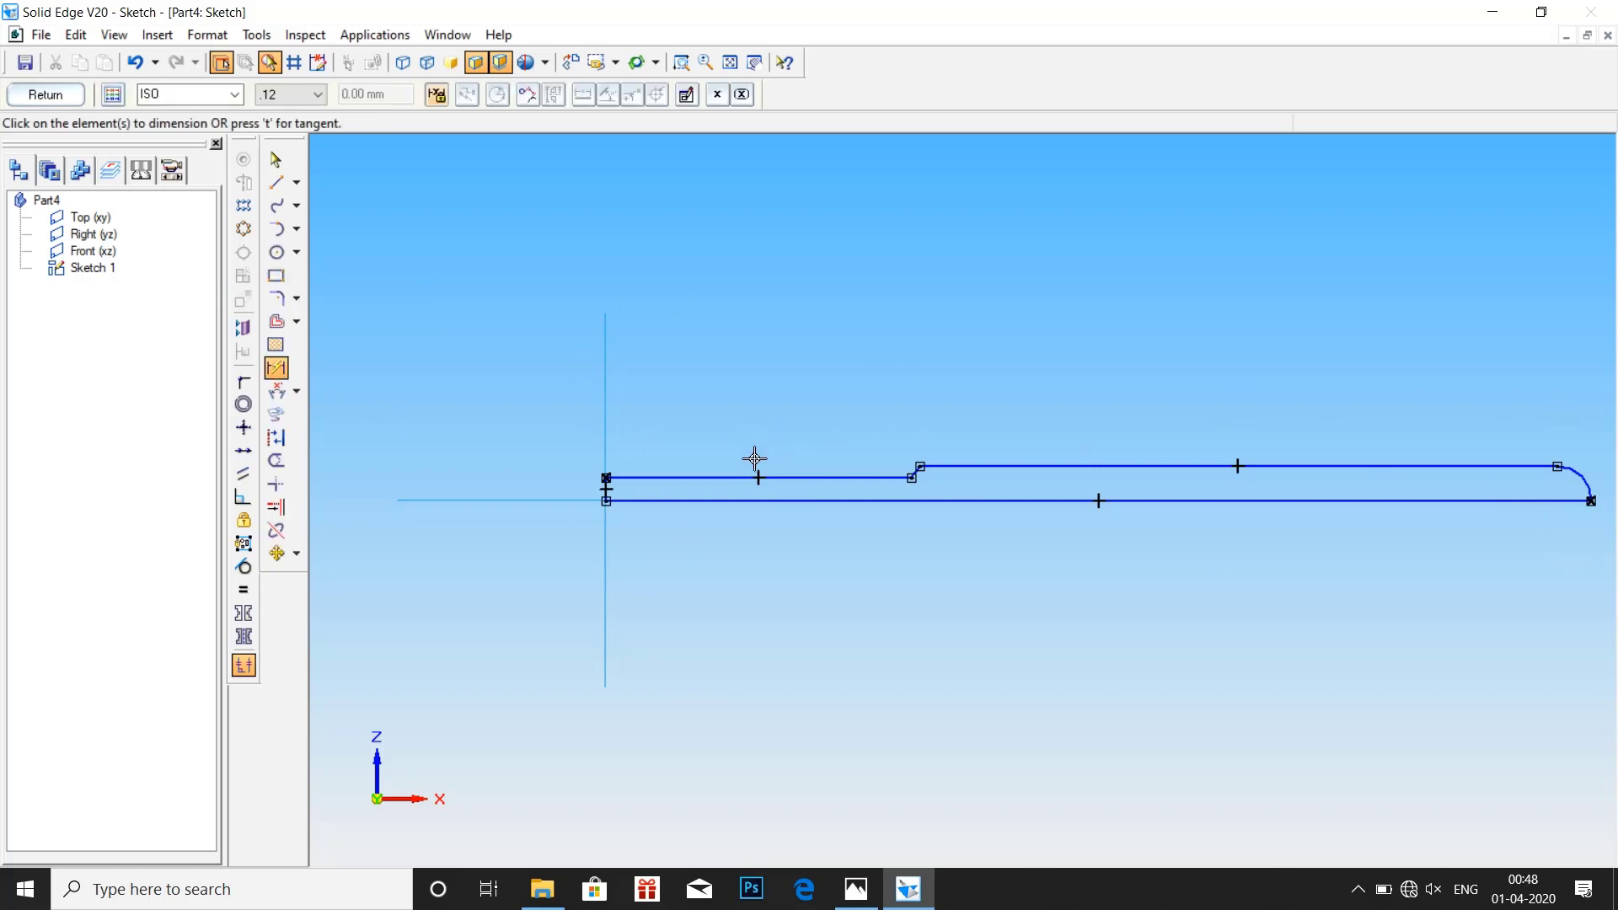
click(1070, 500)
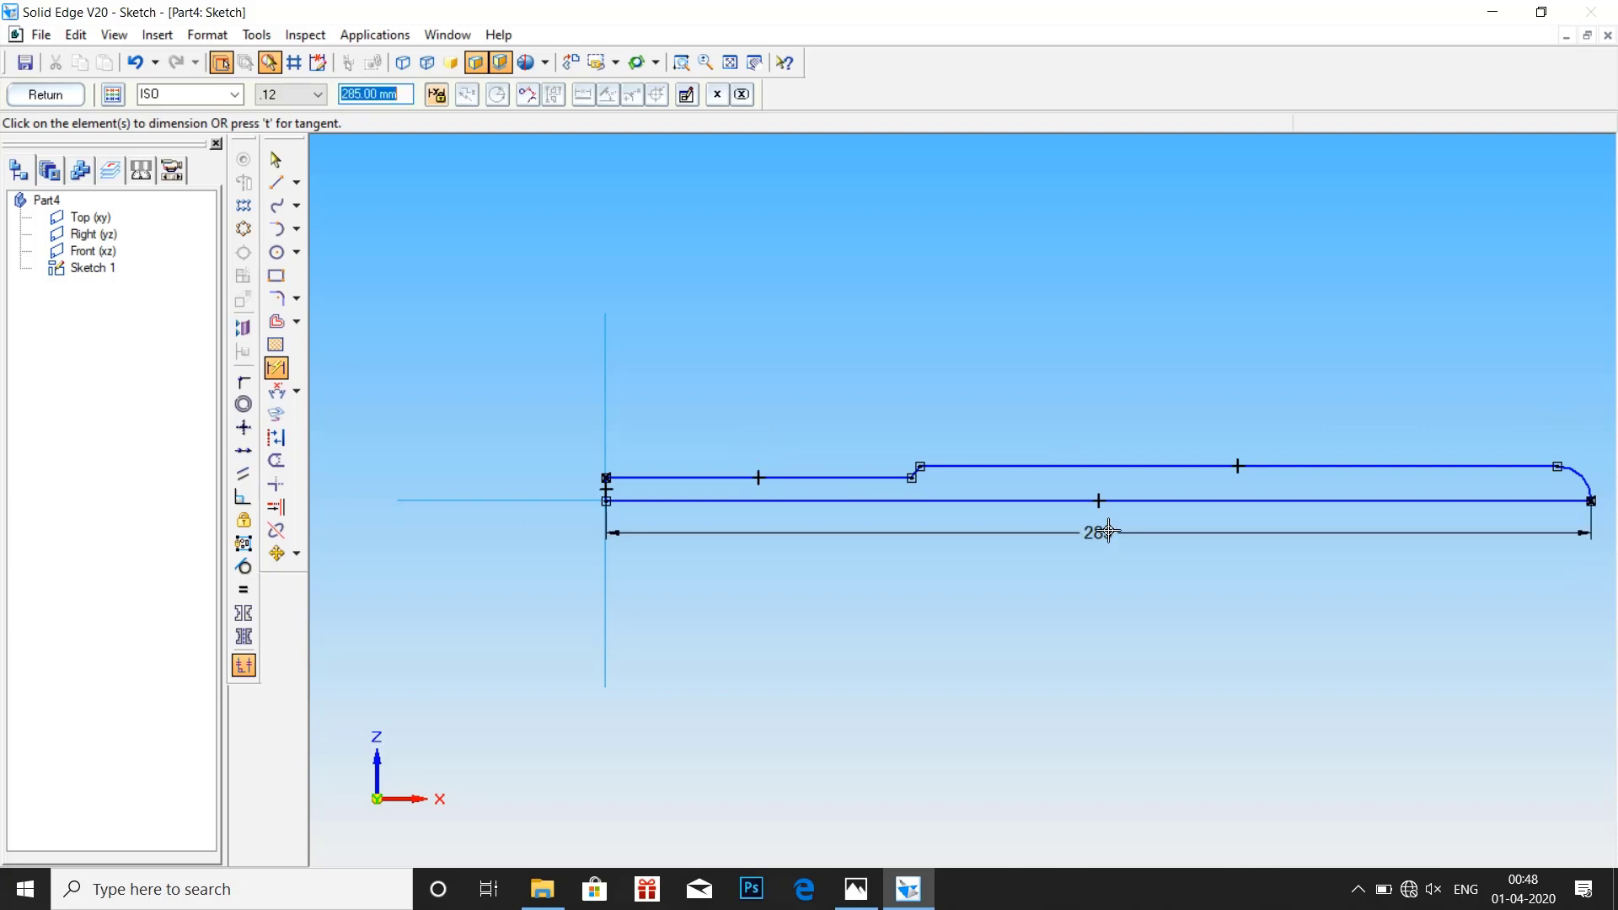
click(1098, 533)
Check the tommy bar in the reference drawing and dimension the upper edge nearest the origin to 62 mm
click(855, 889)
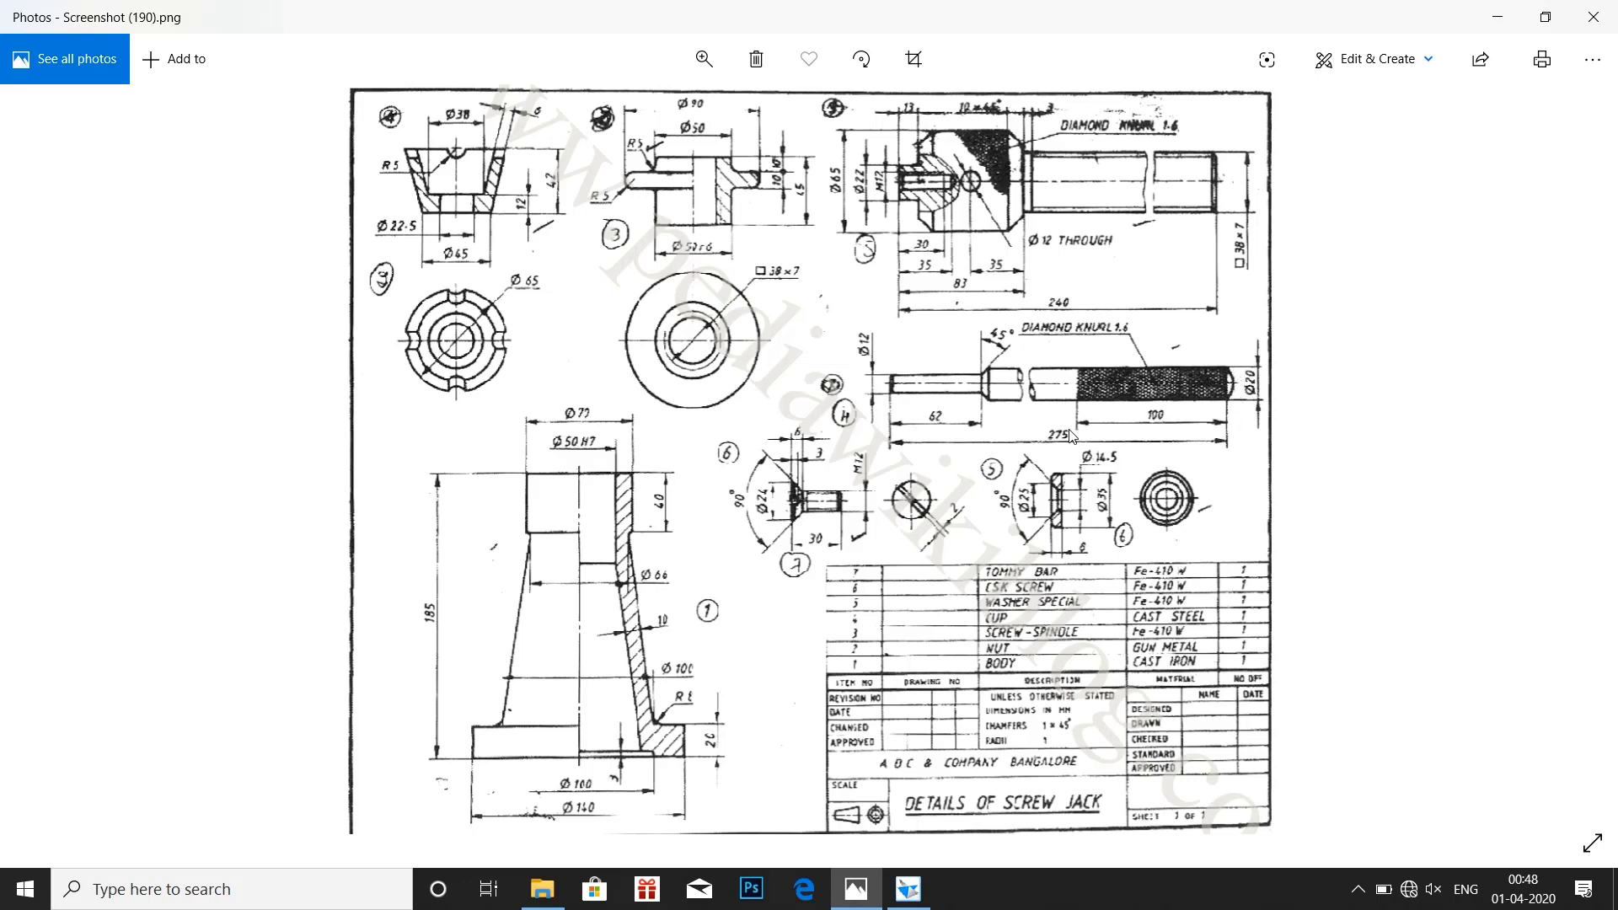
click(909, 889)
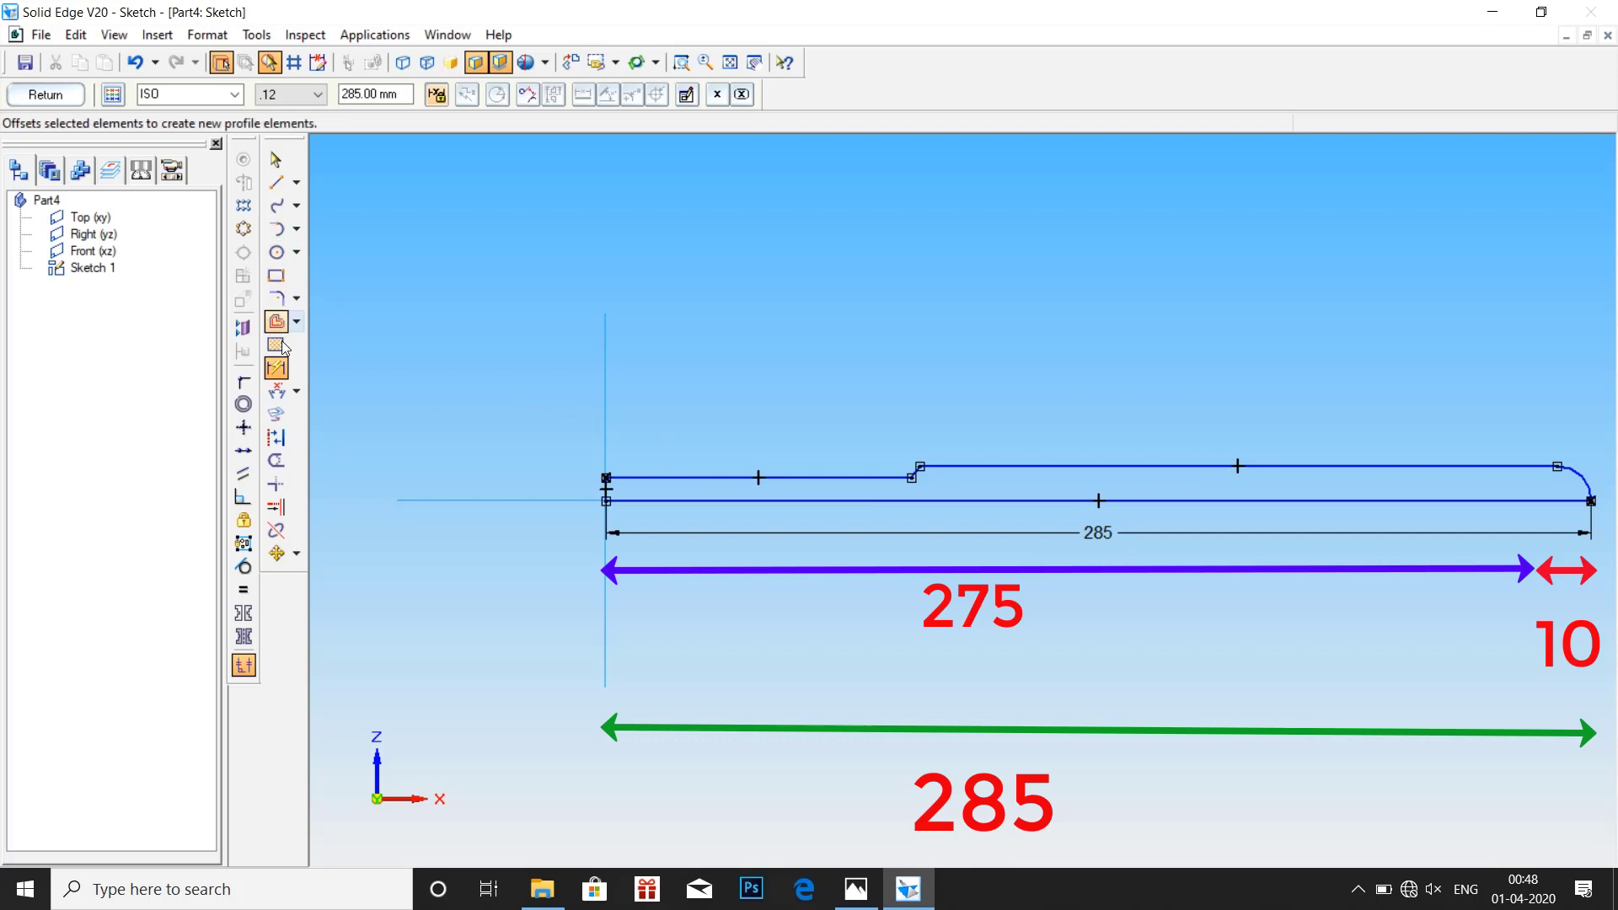
click(277, 368)
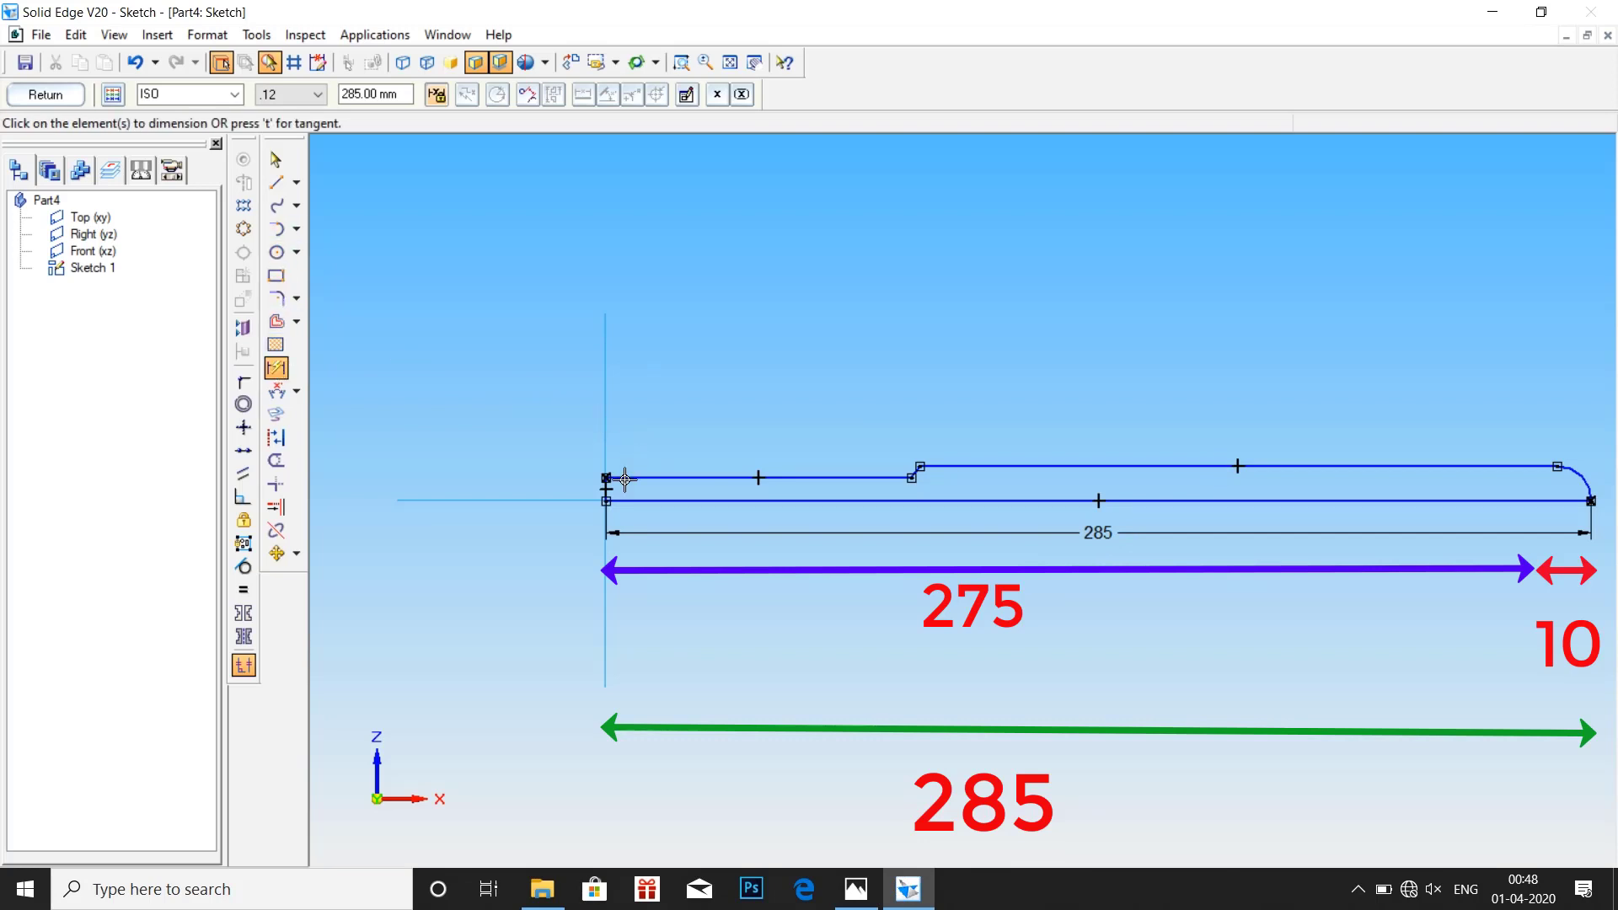
click(810, 473)
click(809, 603)
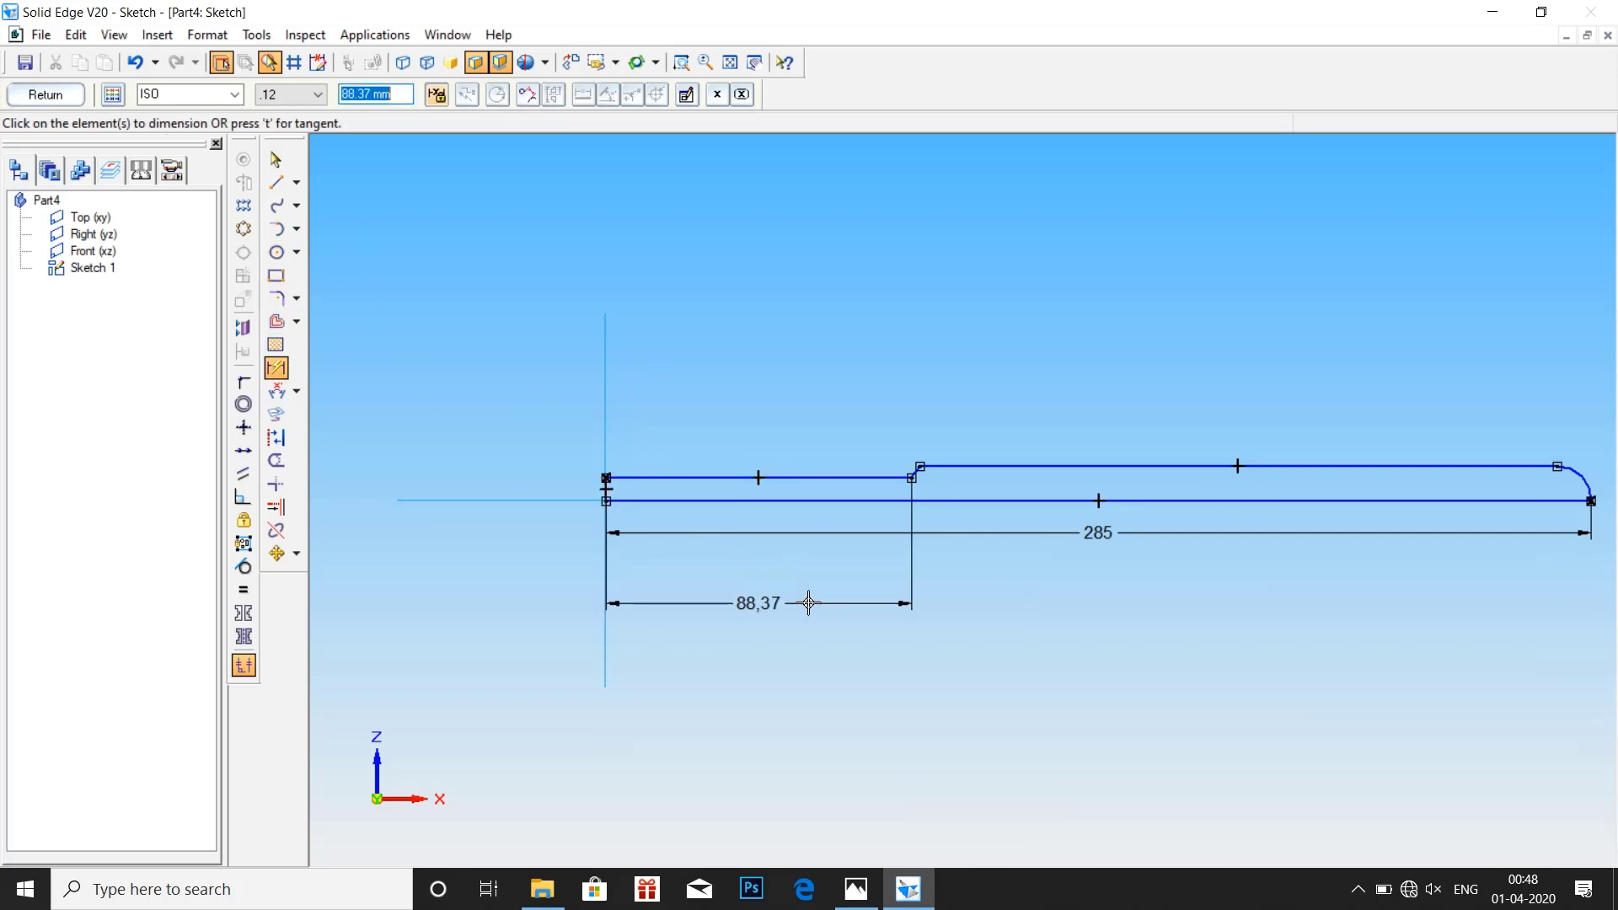
text(62)
key(Return)
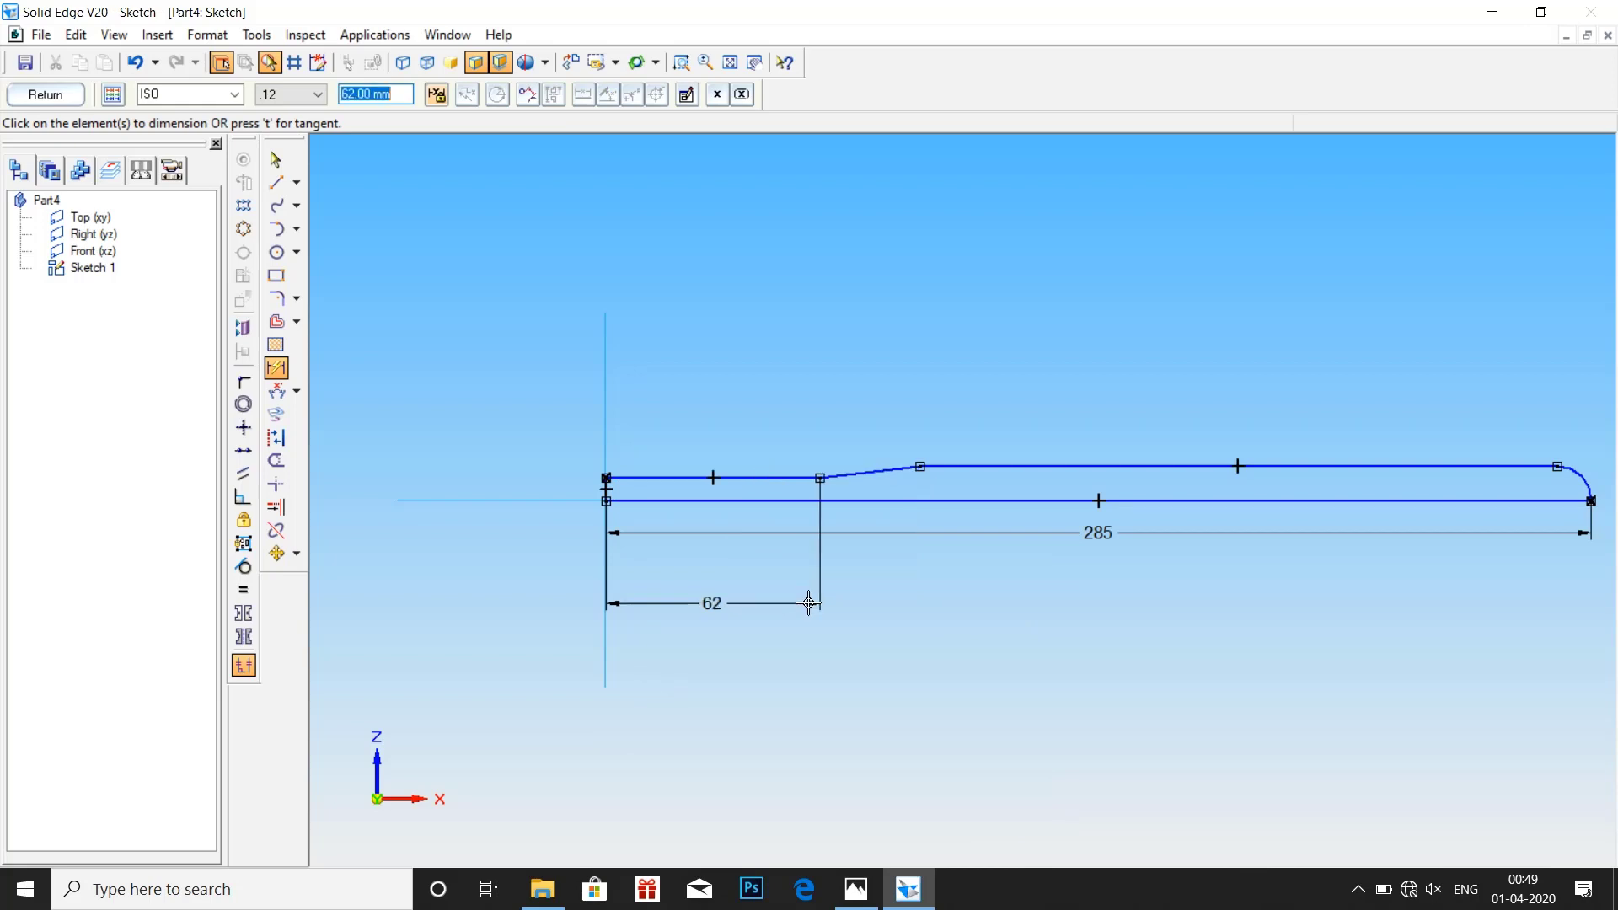
Check the reference drawing again and add a 45° angle dimension between the sloped segment and the 62 mm edge
click(857, 898)
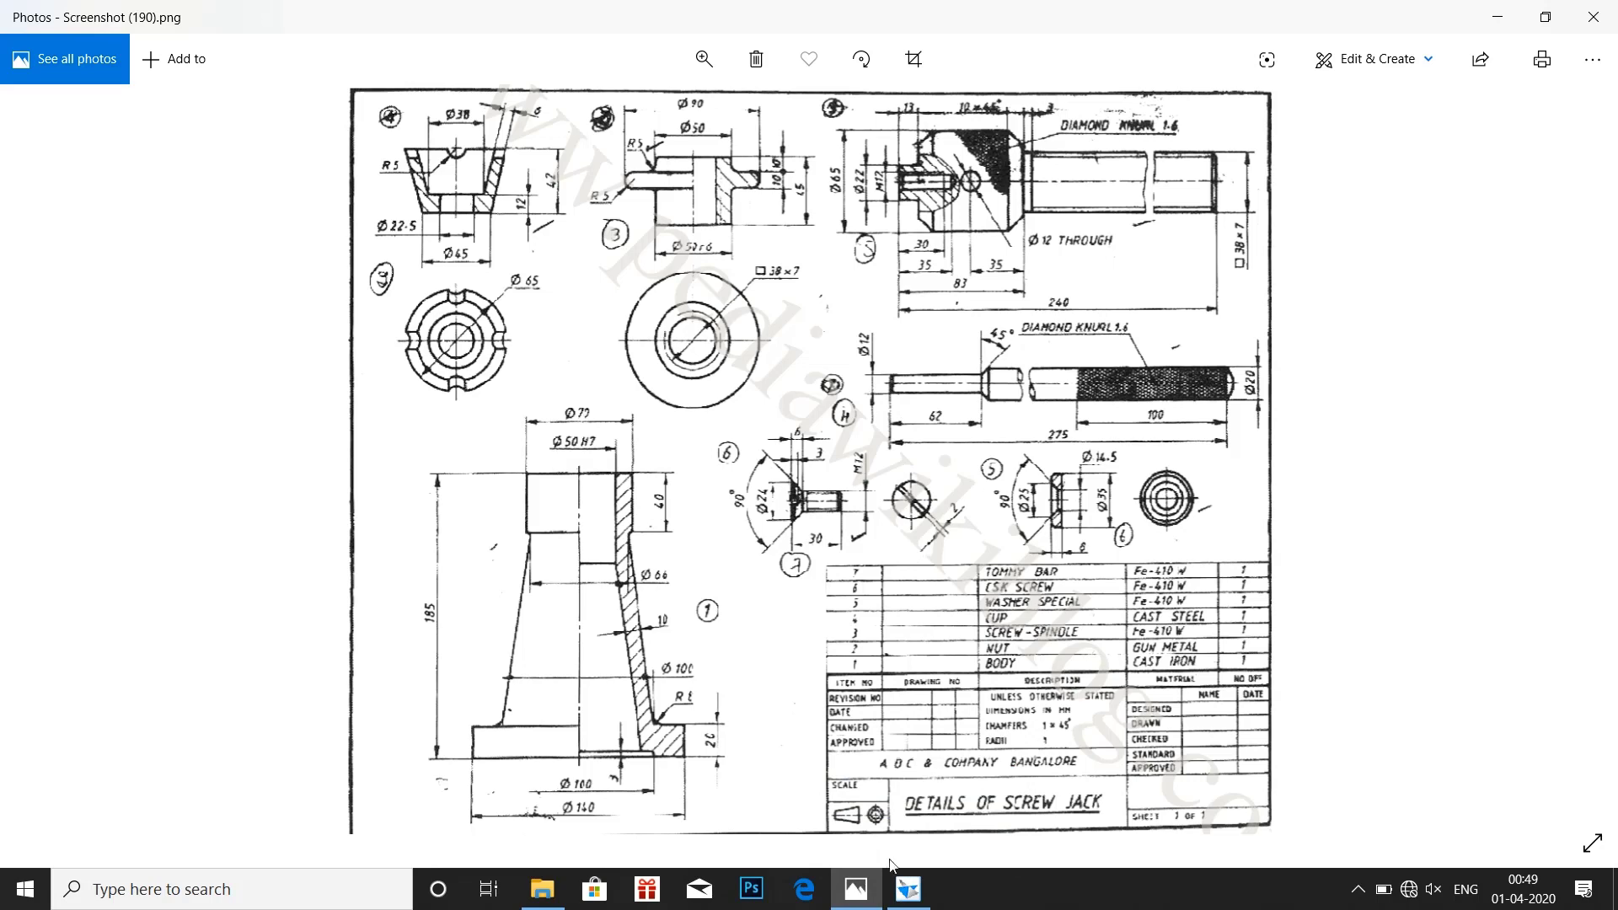
click(908, 889)
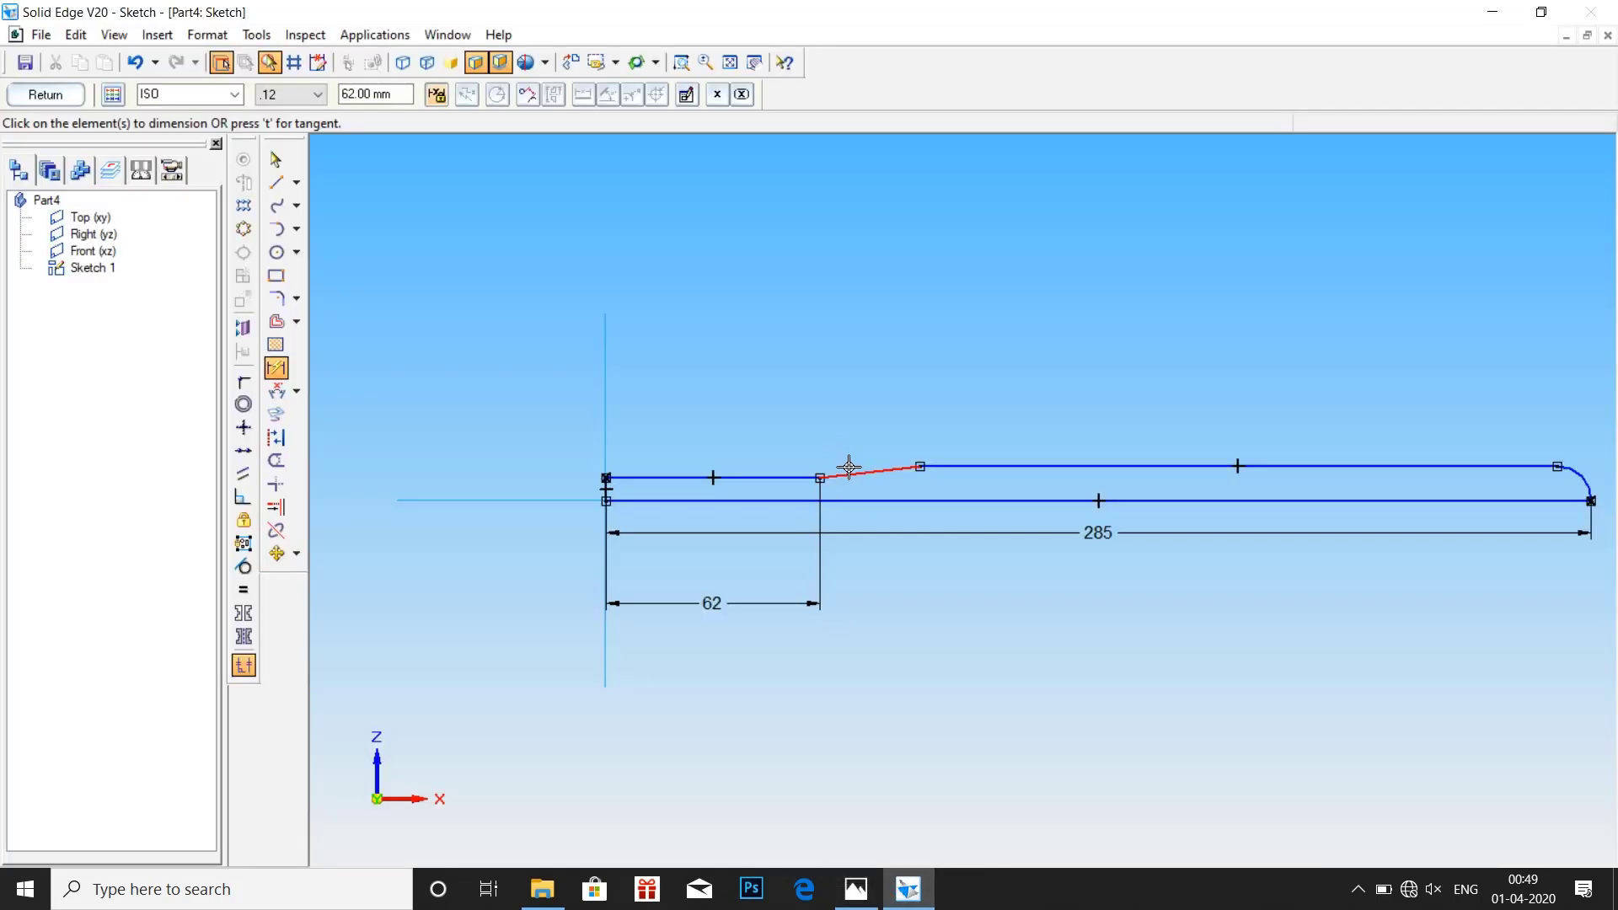
click(863, 467)
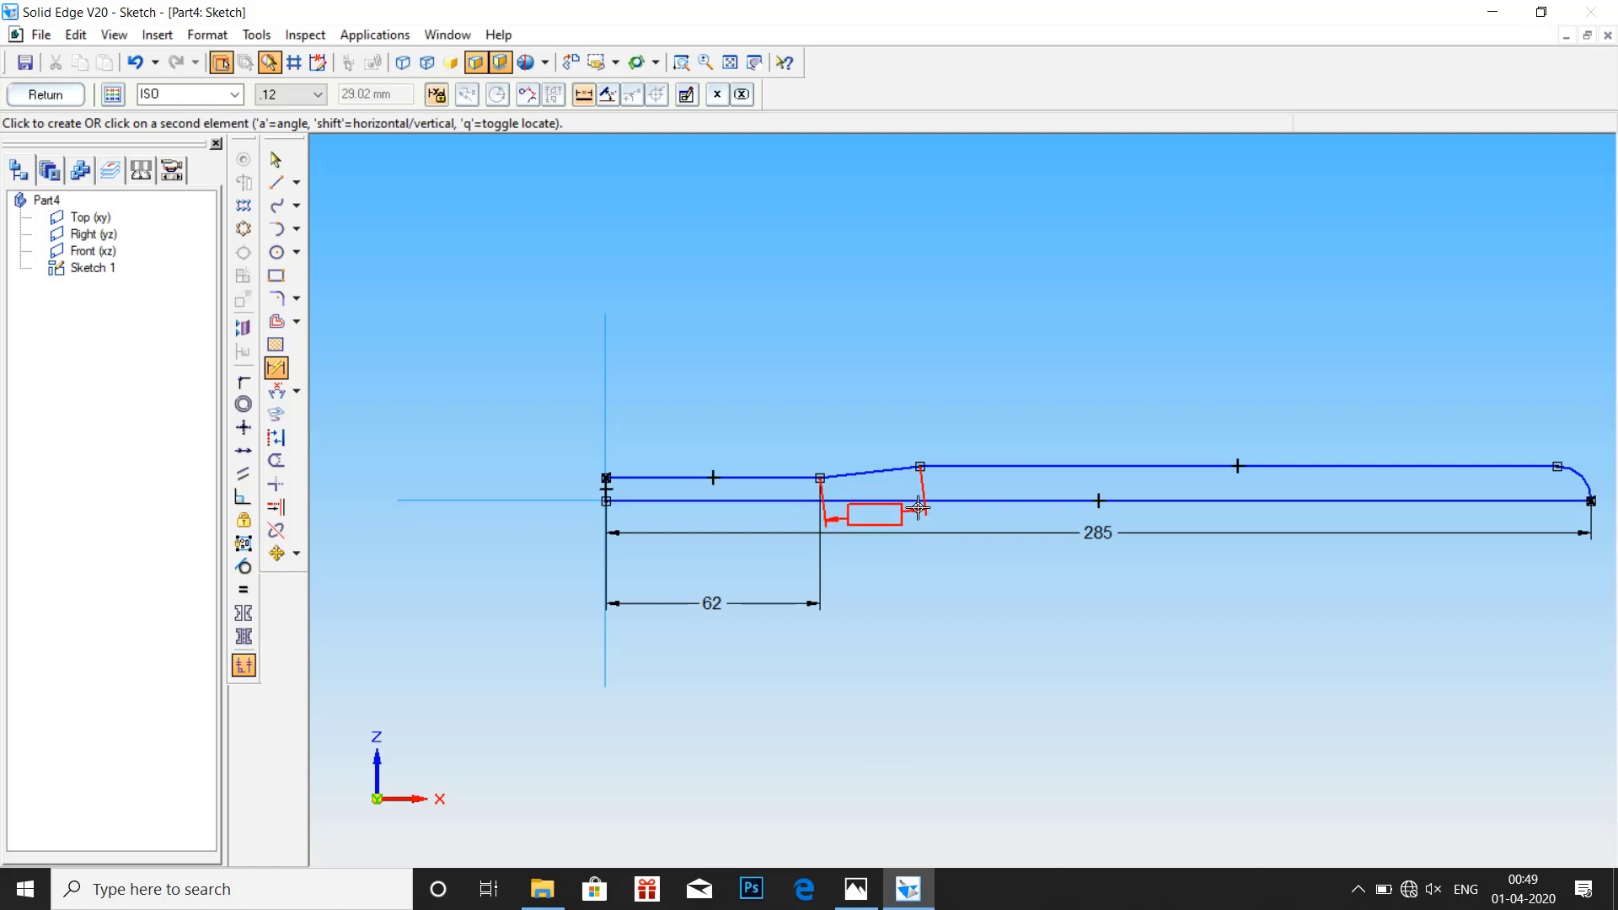
click(607, 93)
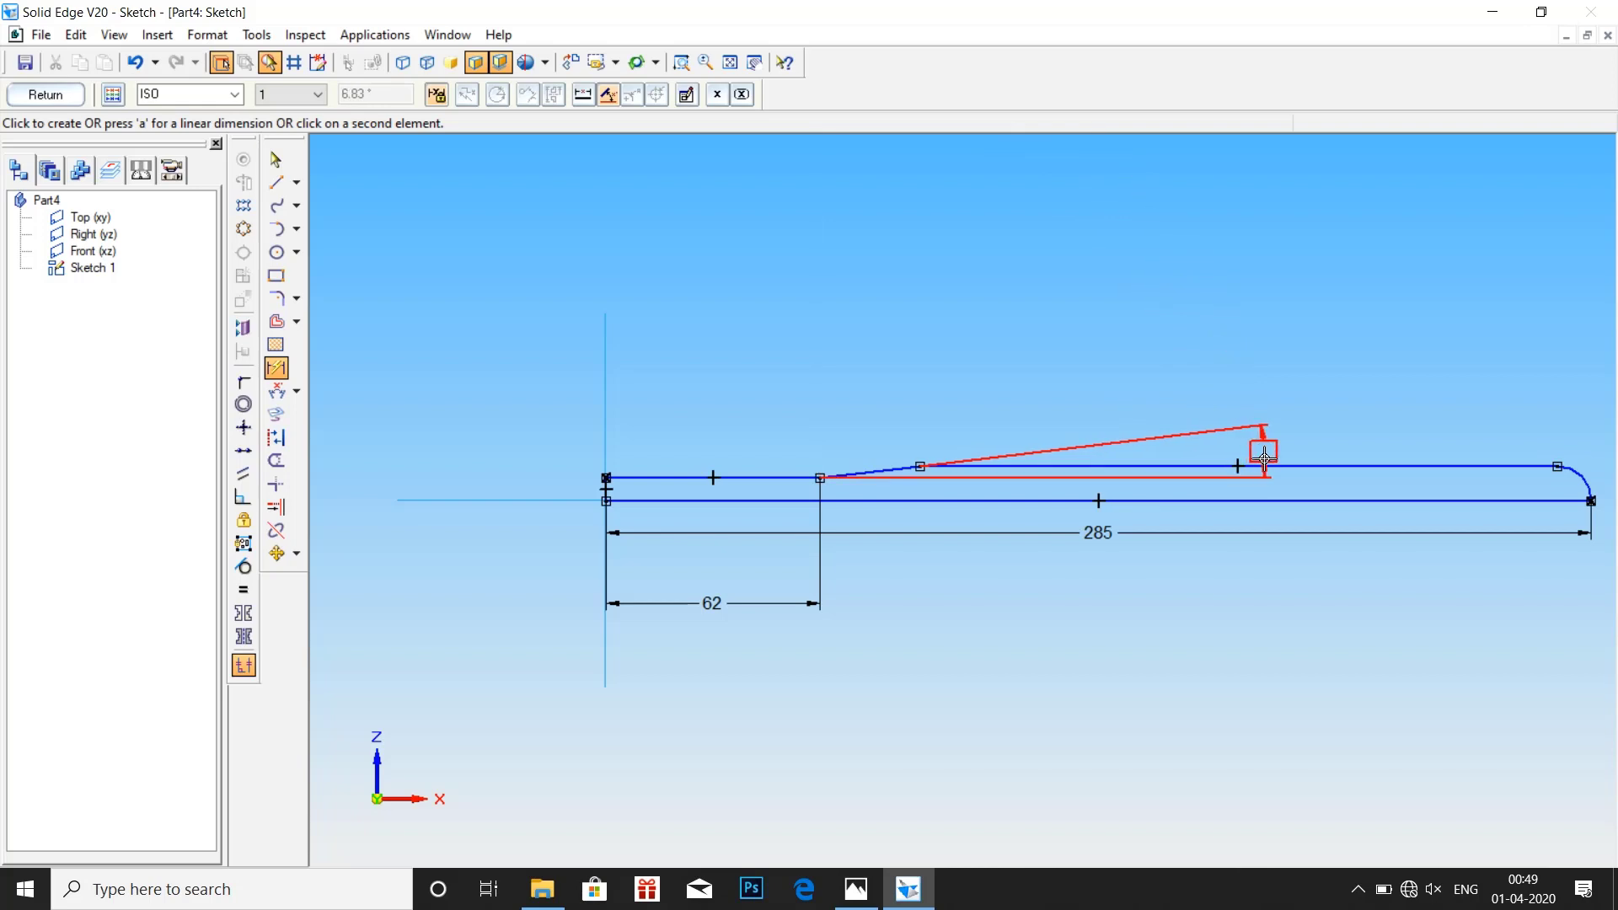
click(802, 478)
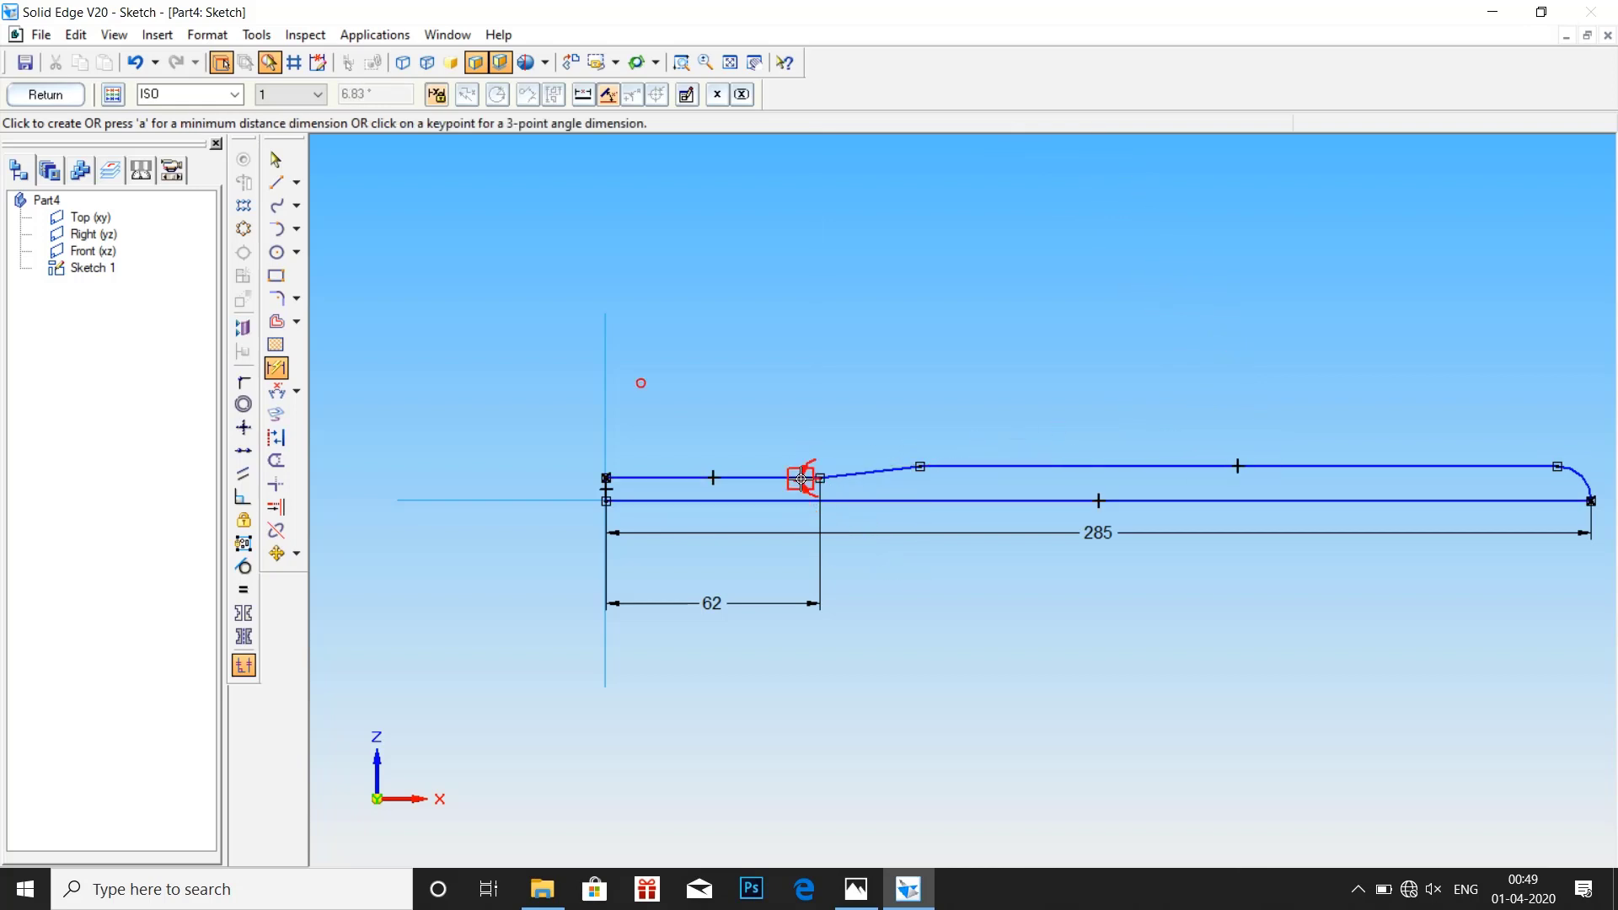
click(1196, 454)
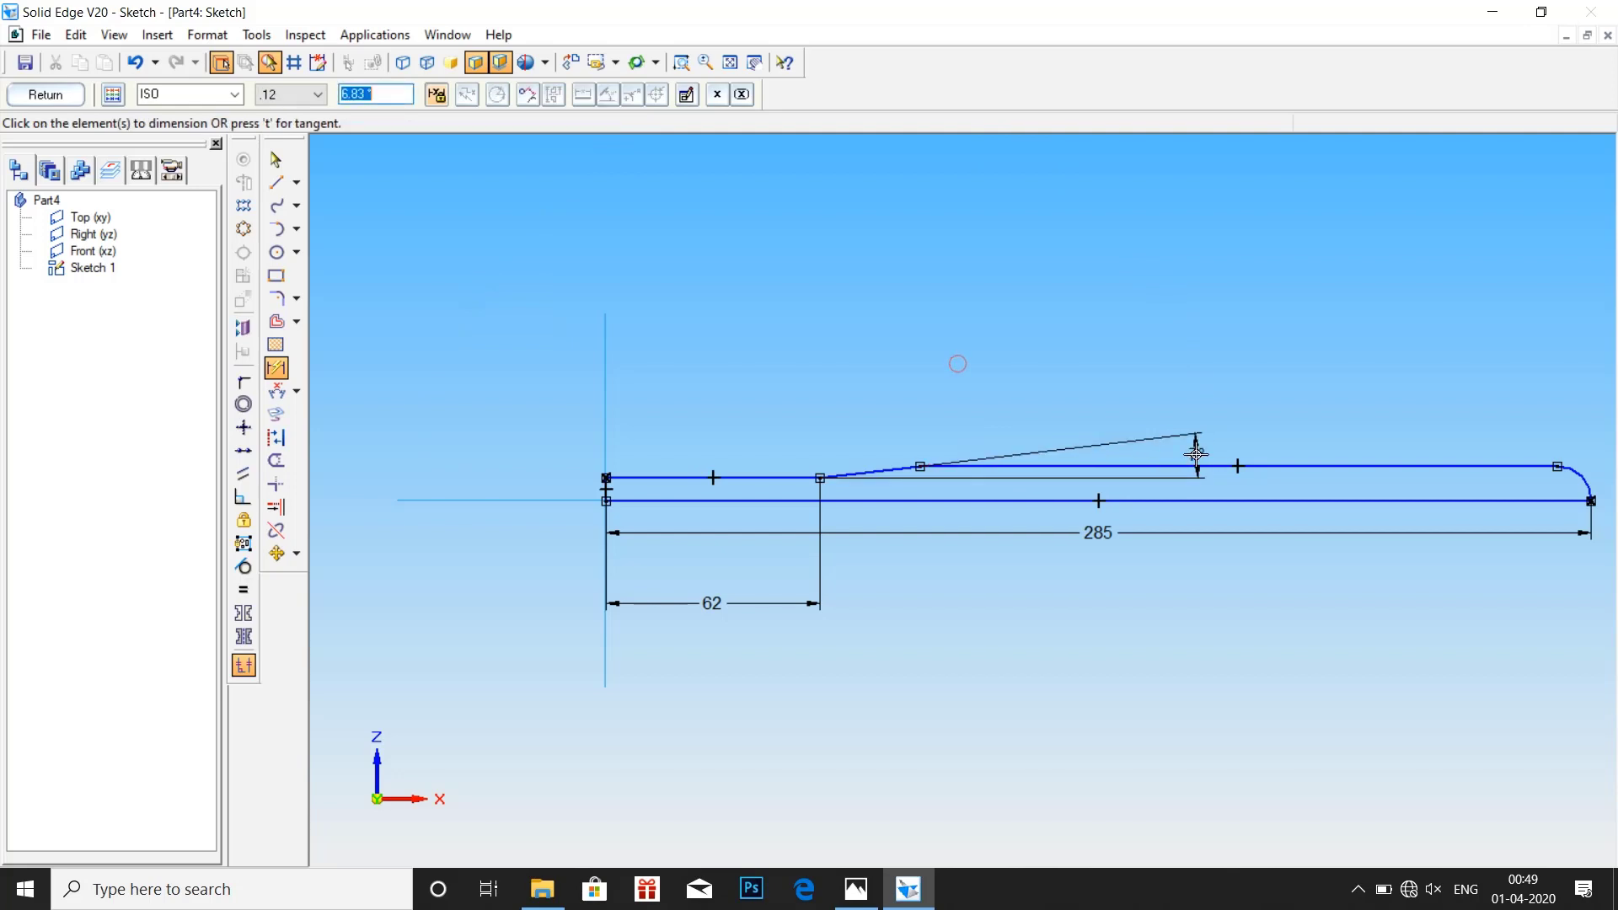
text(45)
key(Return)
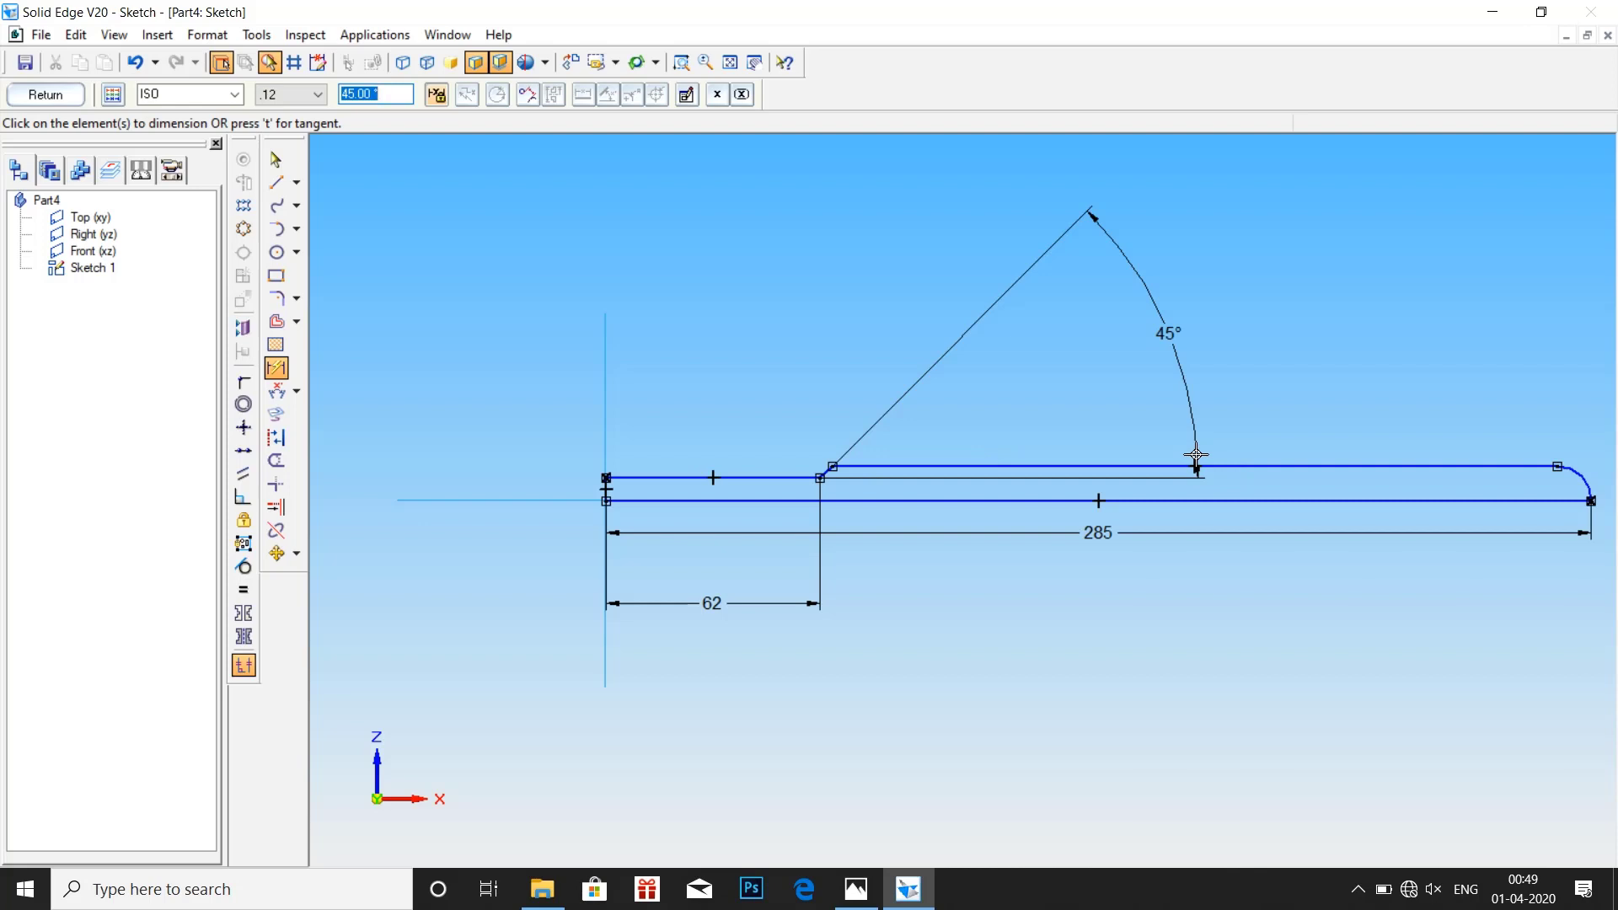
Dimension the short vertical end line at the origin to 6 mm and close the sketch
click(296, 186)
click(606, 490)
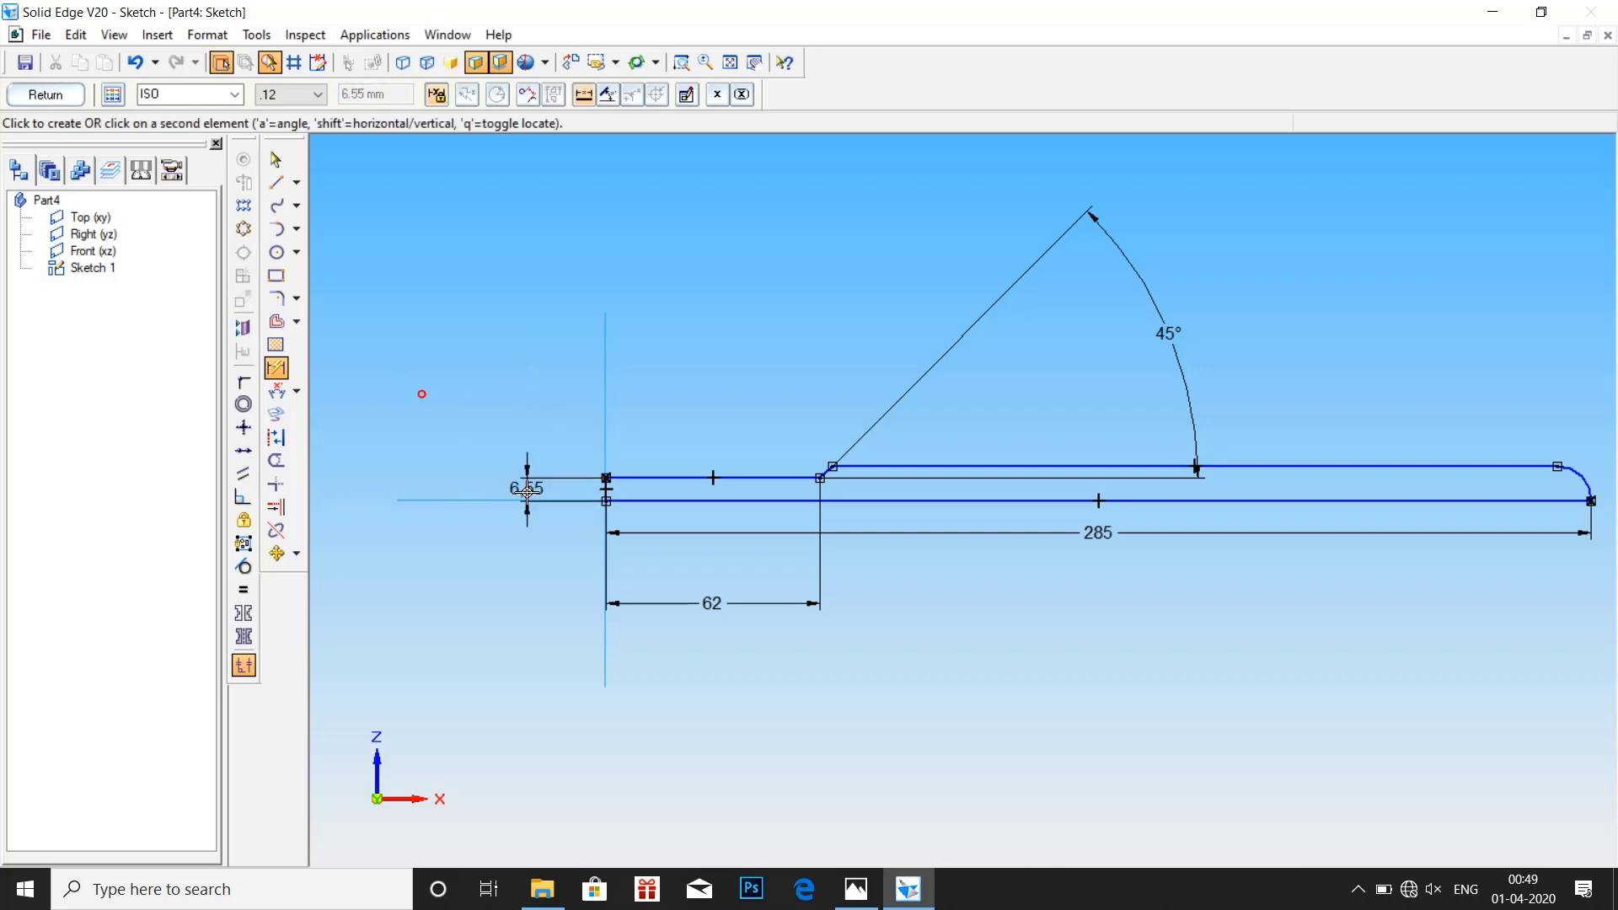
click(527, 491)
text(6)
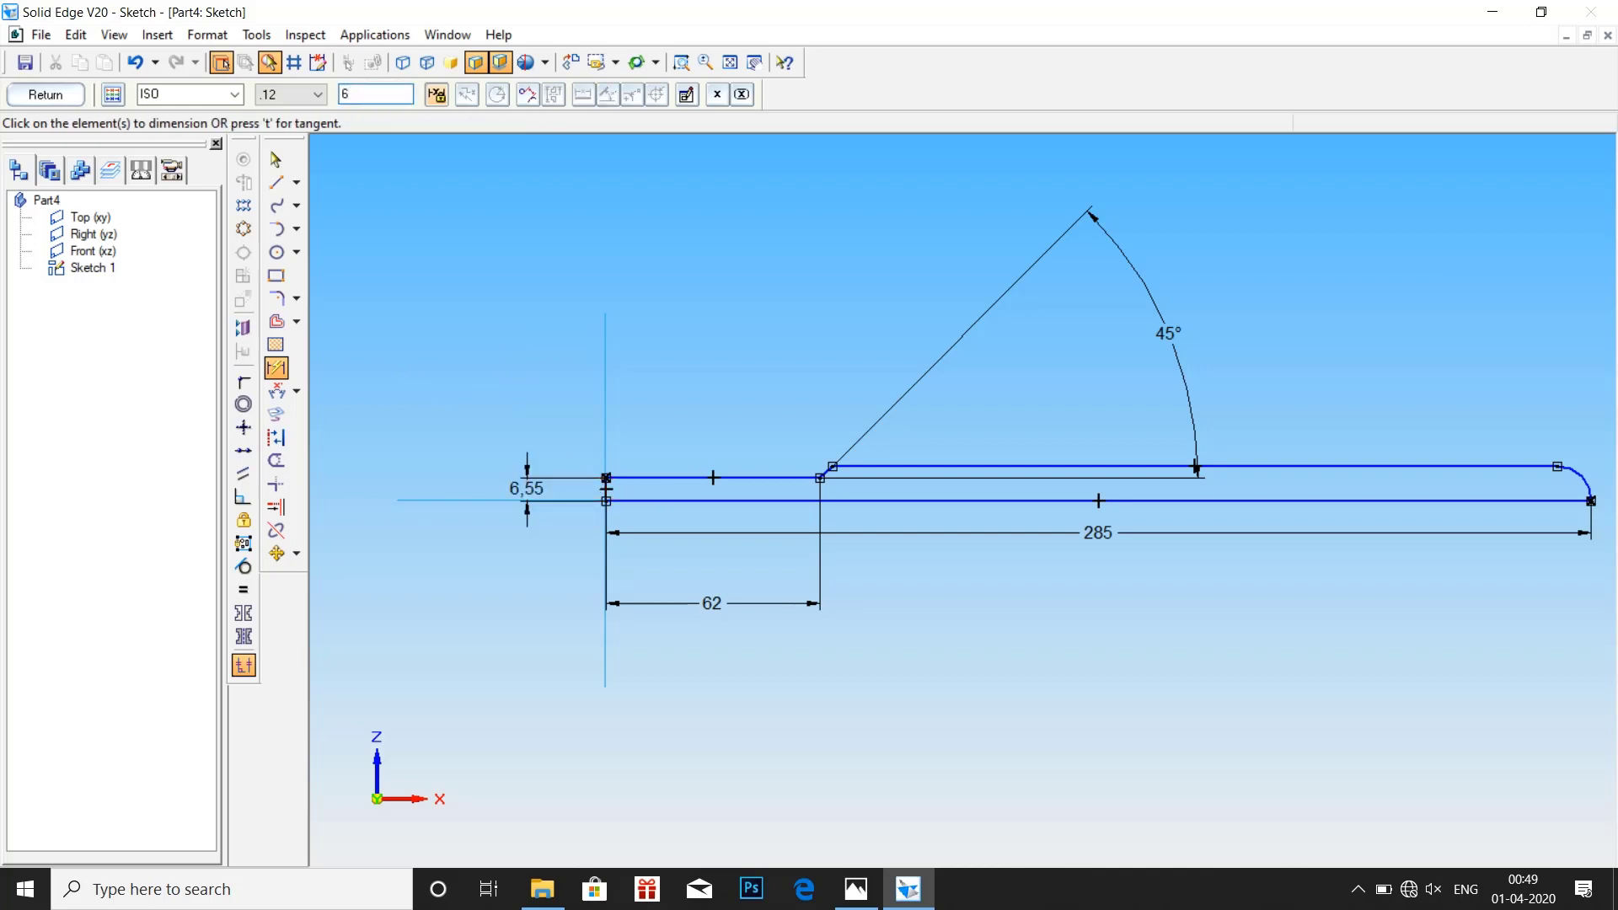
key(Return)
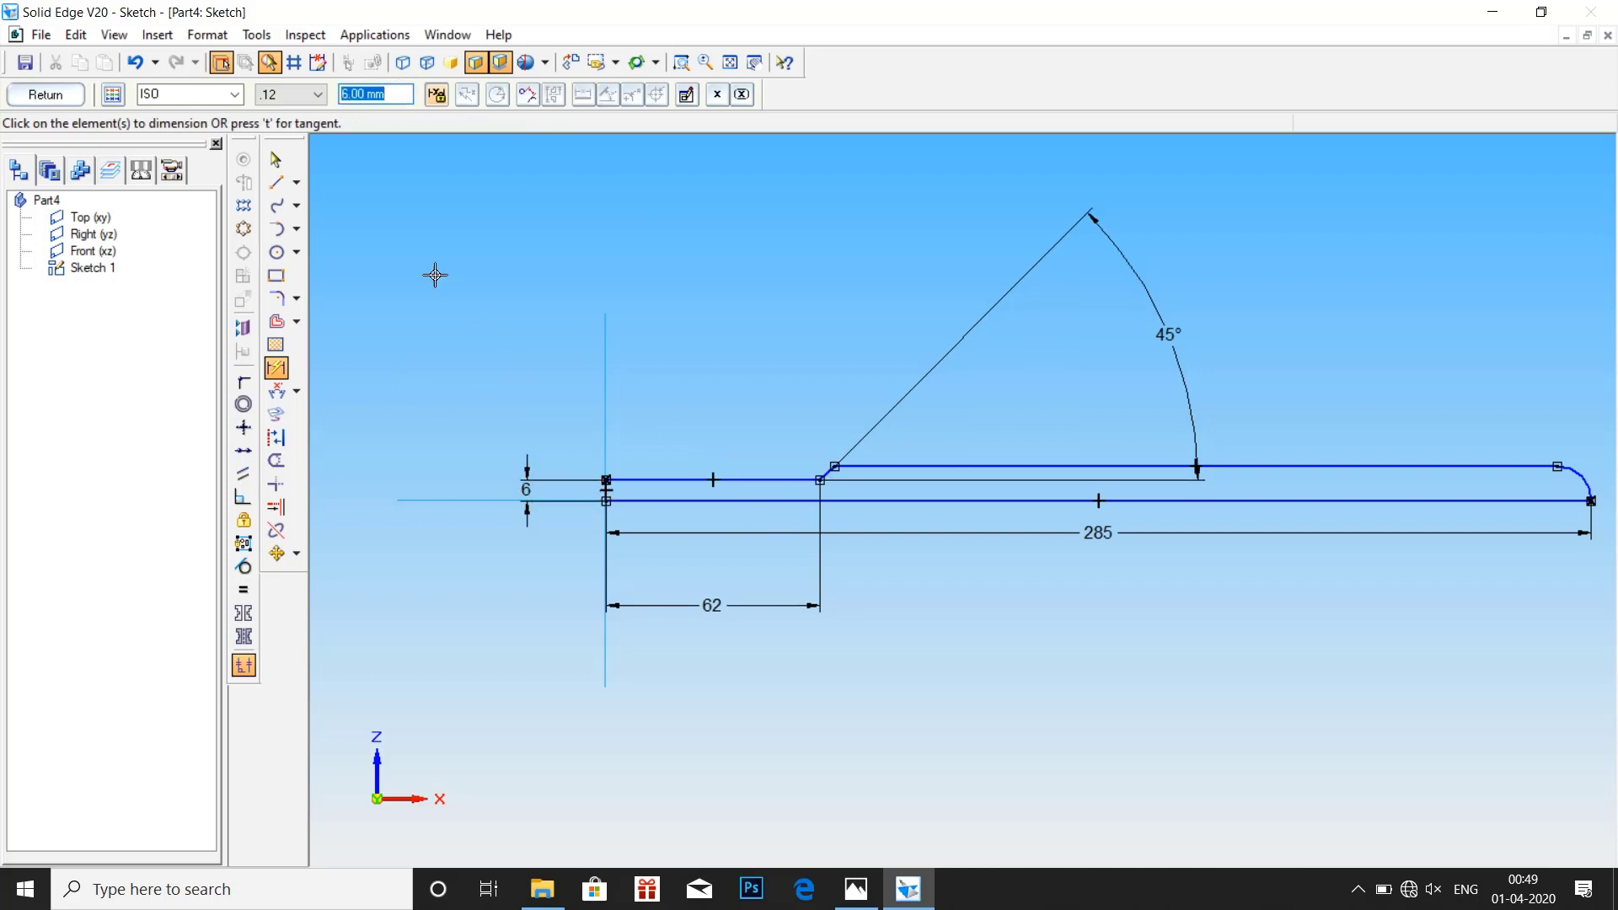
click(276, 182)
click(275, 158)
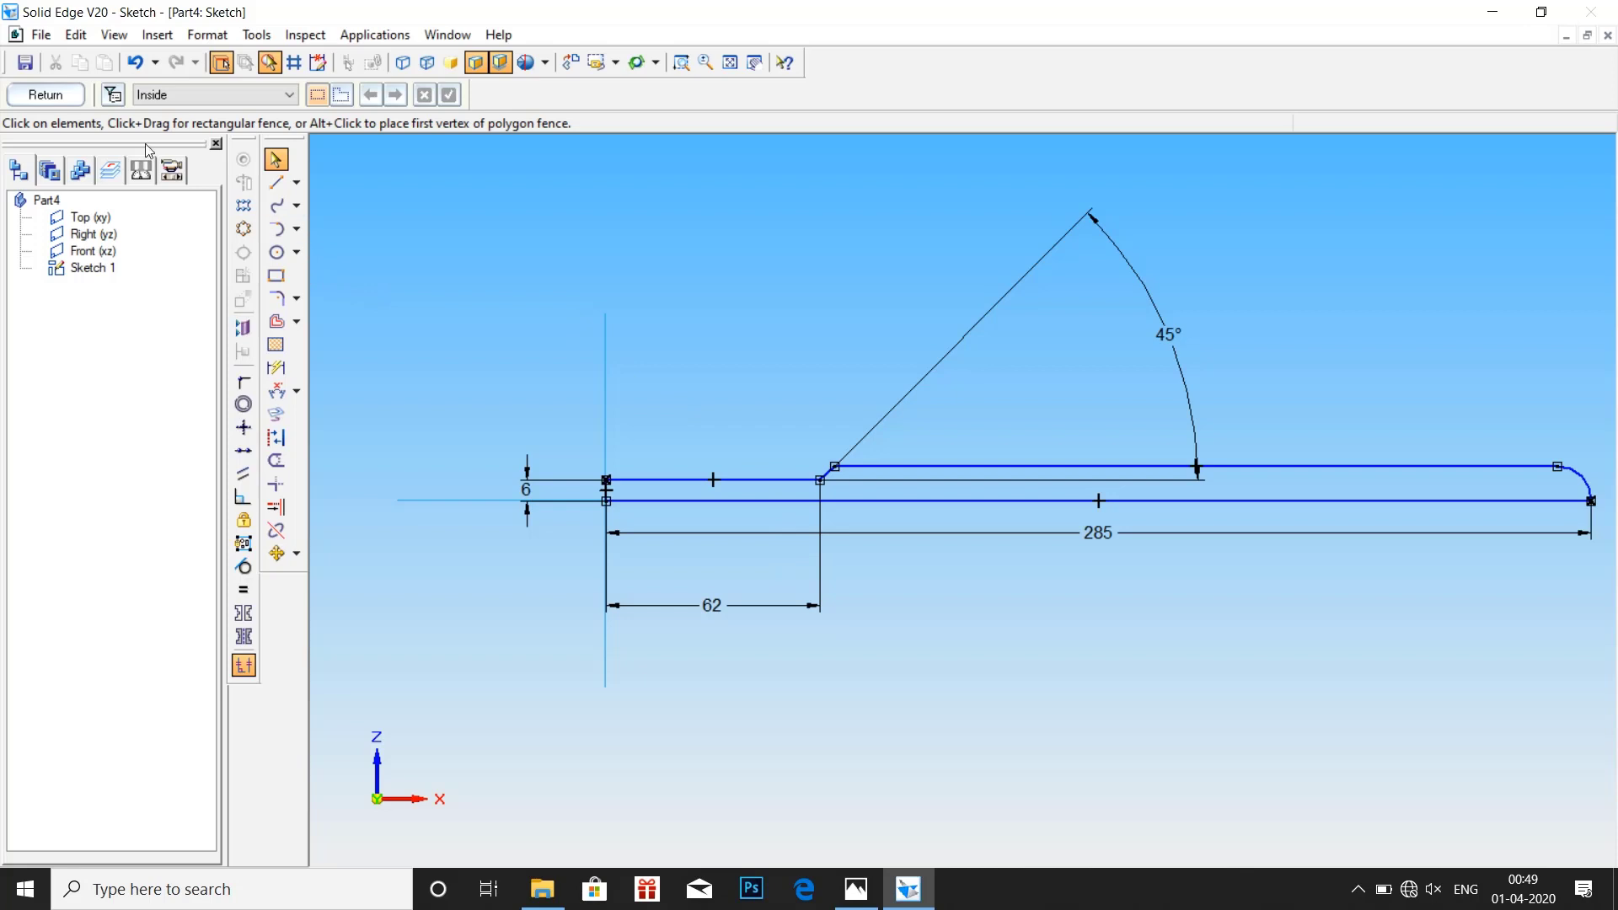
click(58, 96)
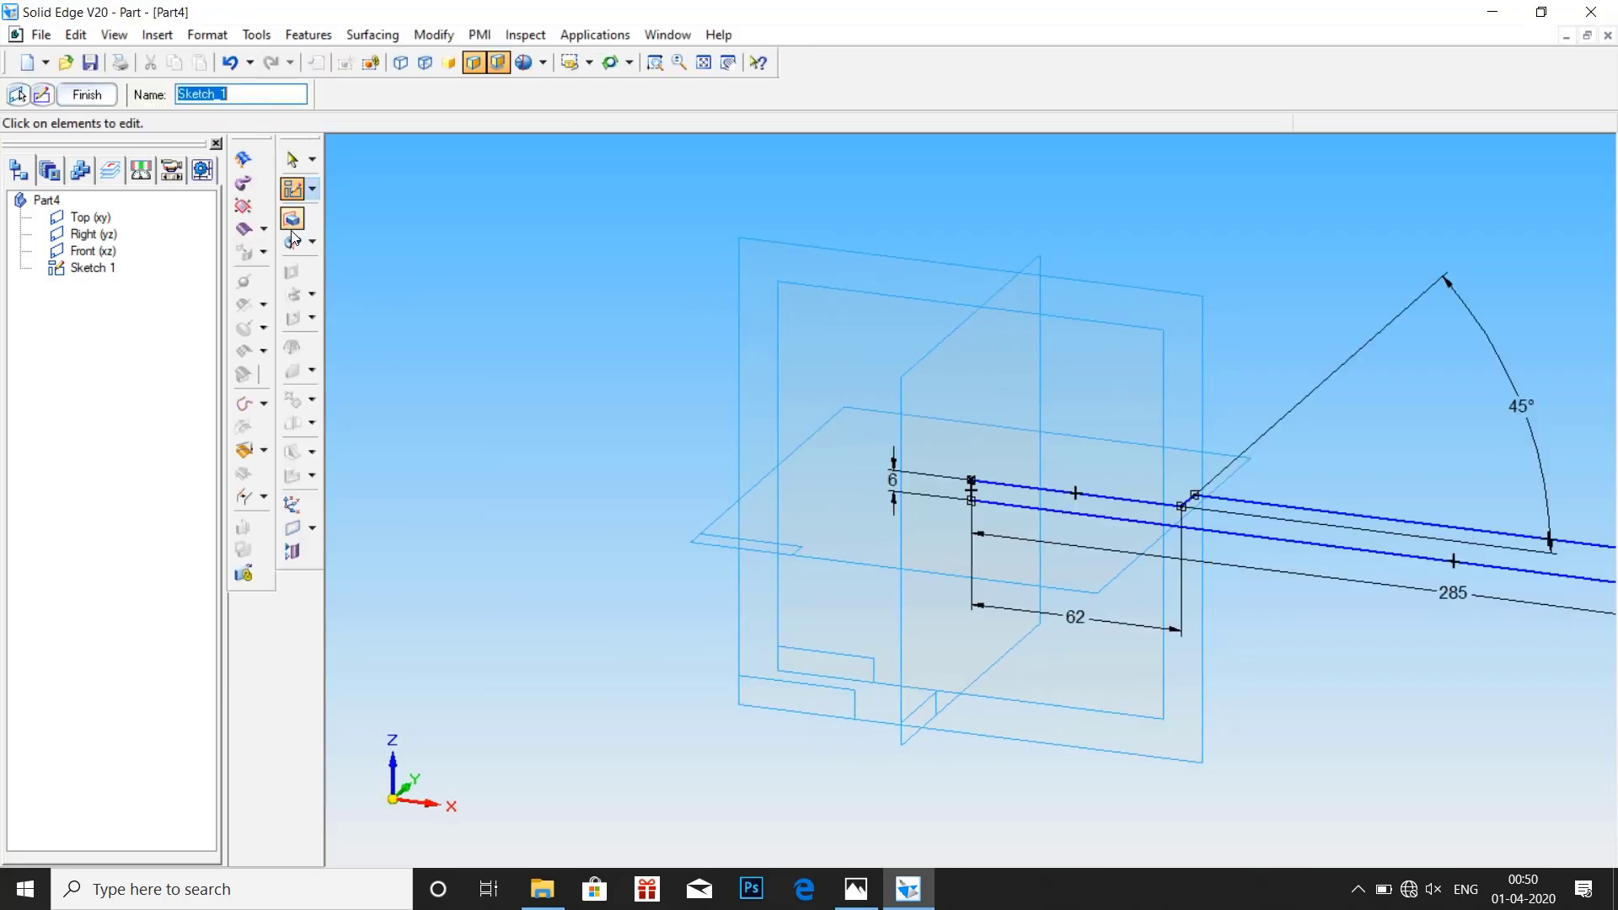
Revolve the closed tommy bar profile 360° about its long base line and fit the solid in view
click(295, 242)
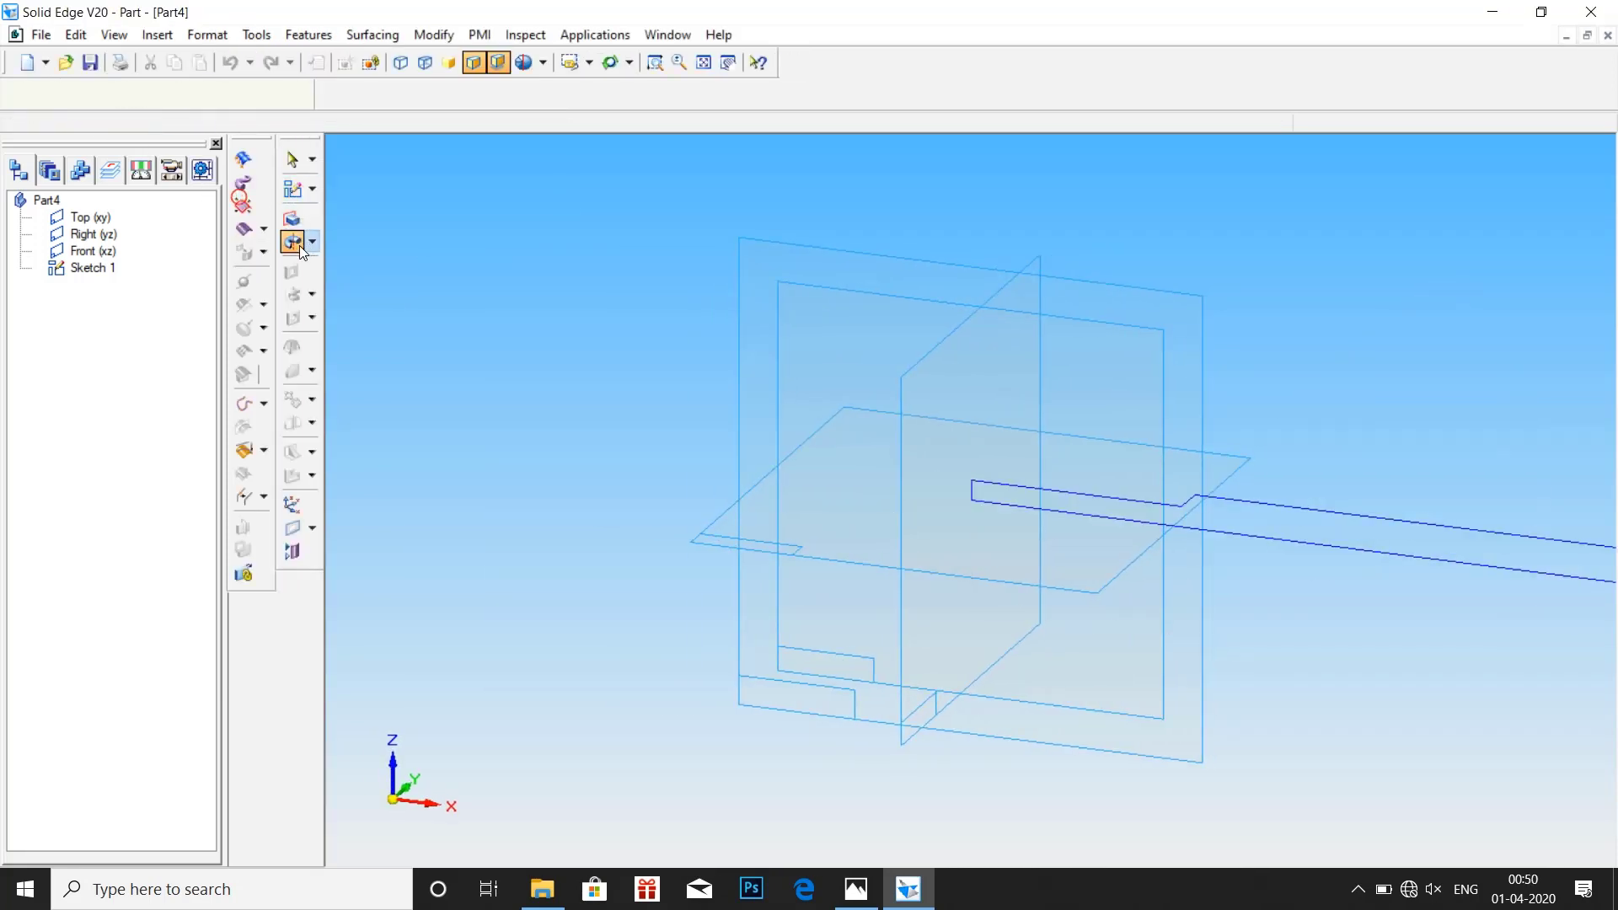
click(1049, 487)
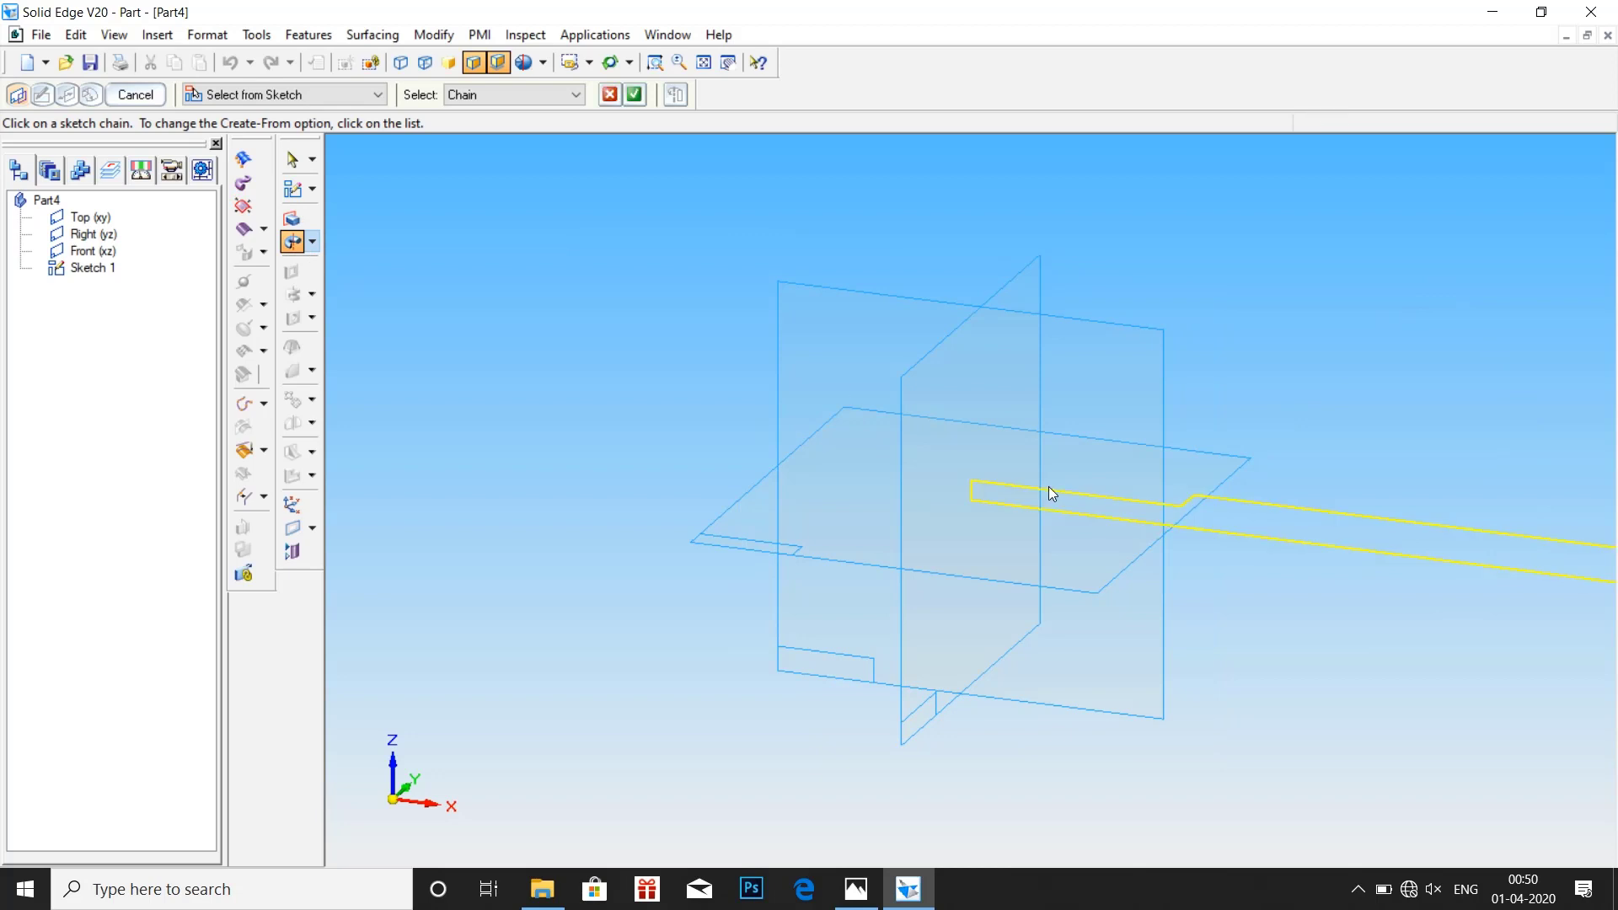
click(635, 94)
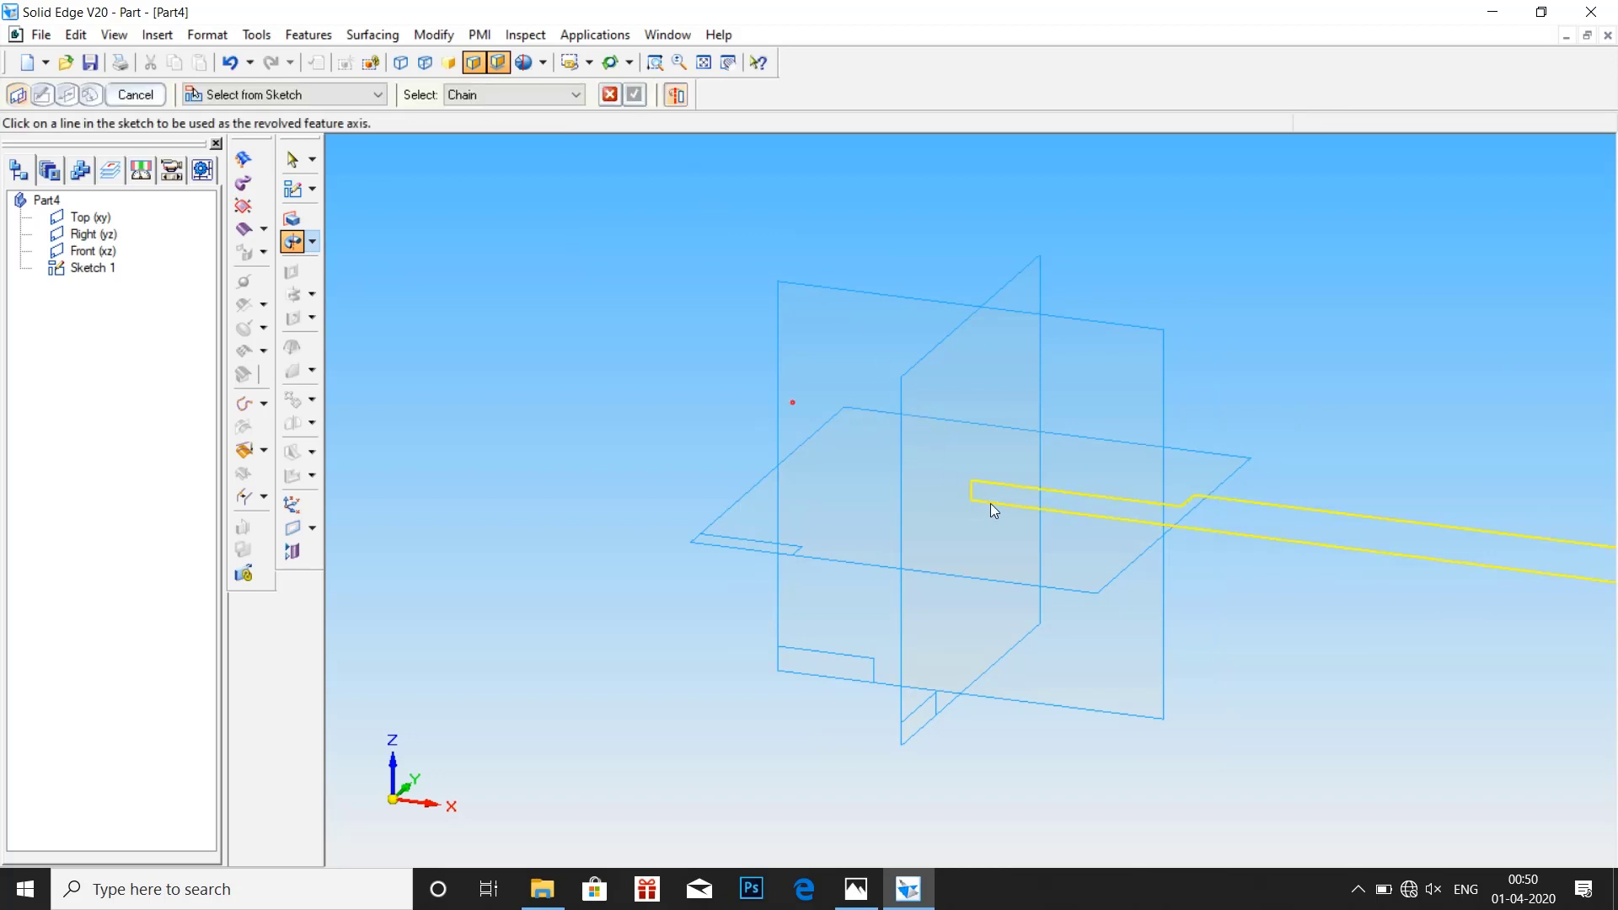
click(971, 491)
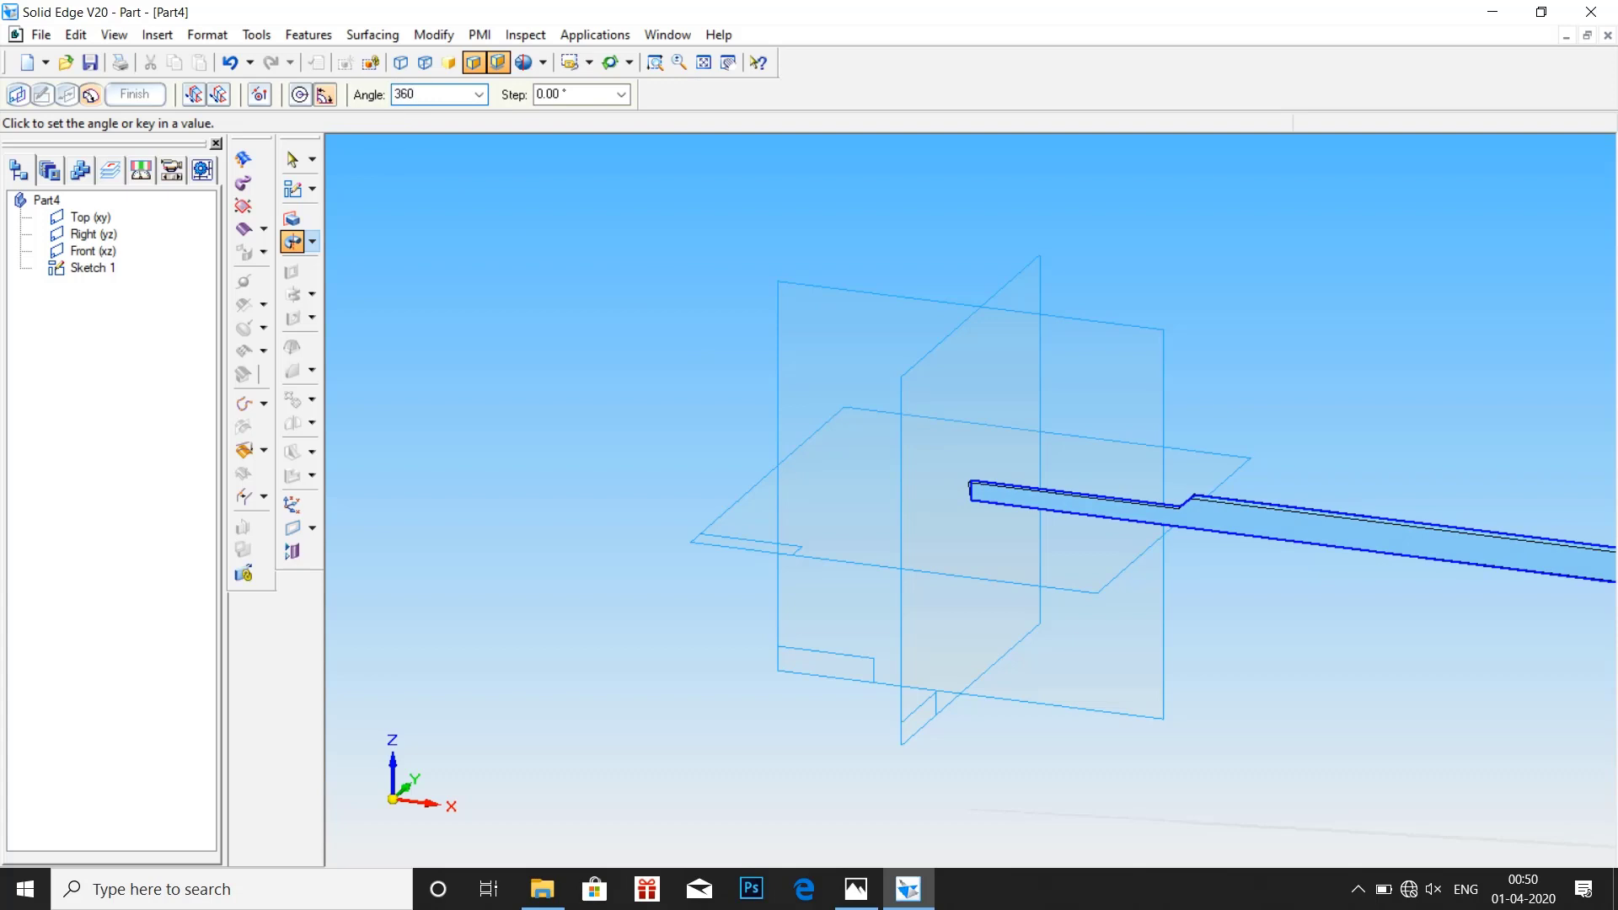
text(360)
key(Return)
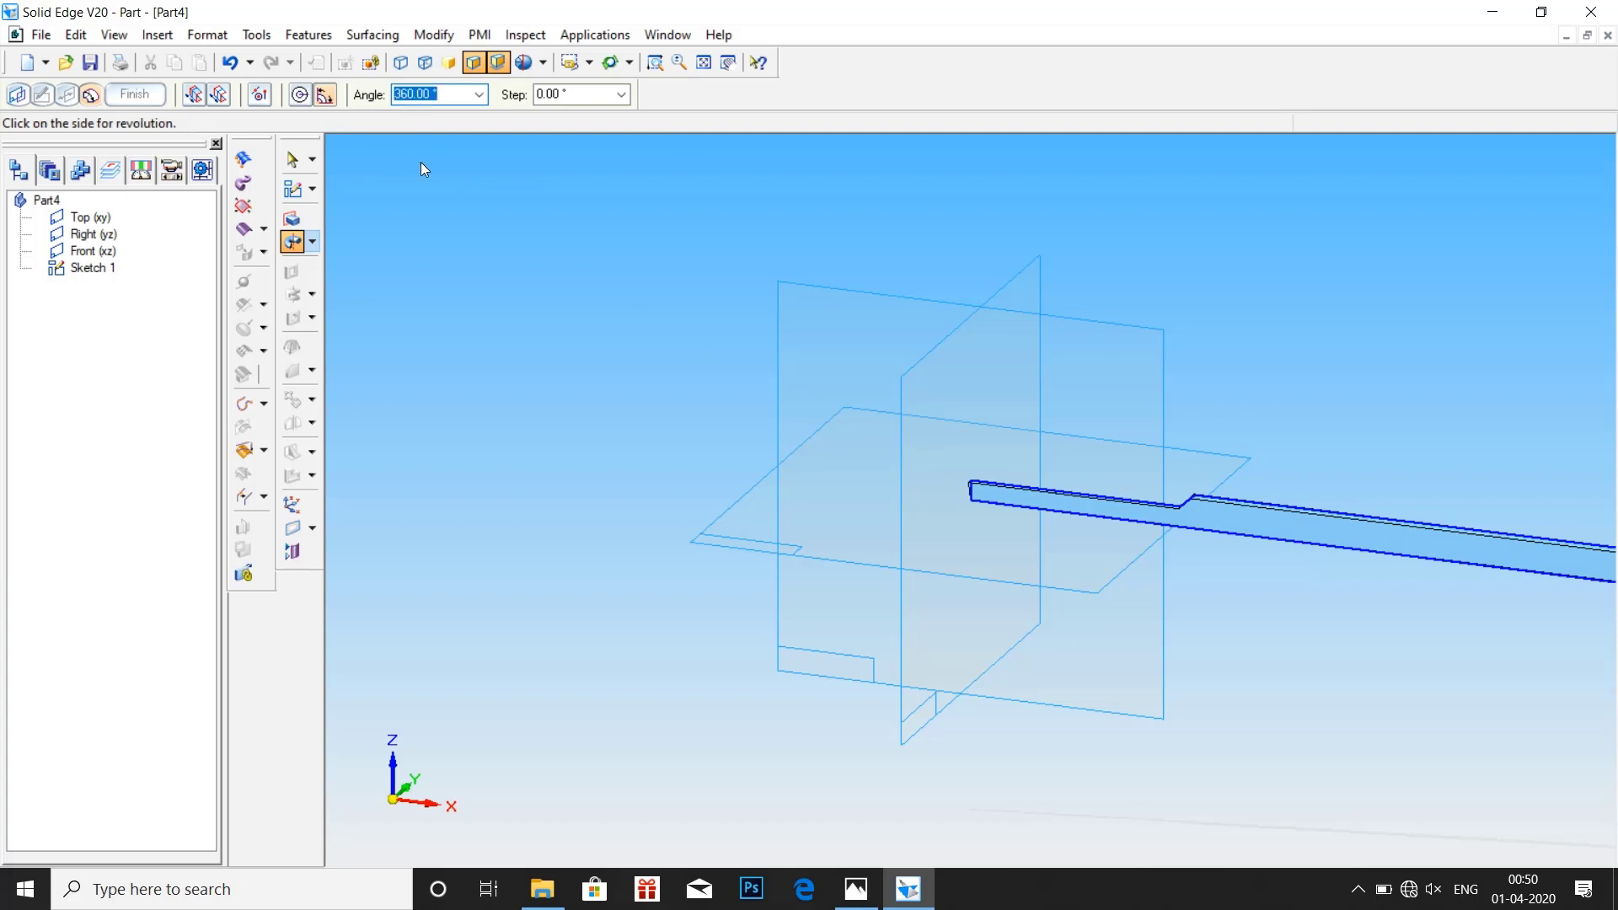
scroll(1296, 355, down, 3)
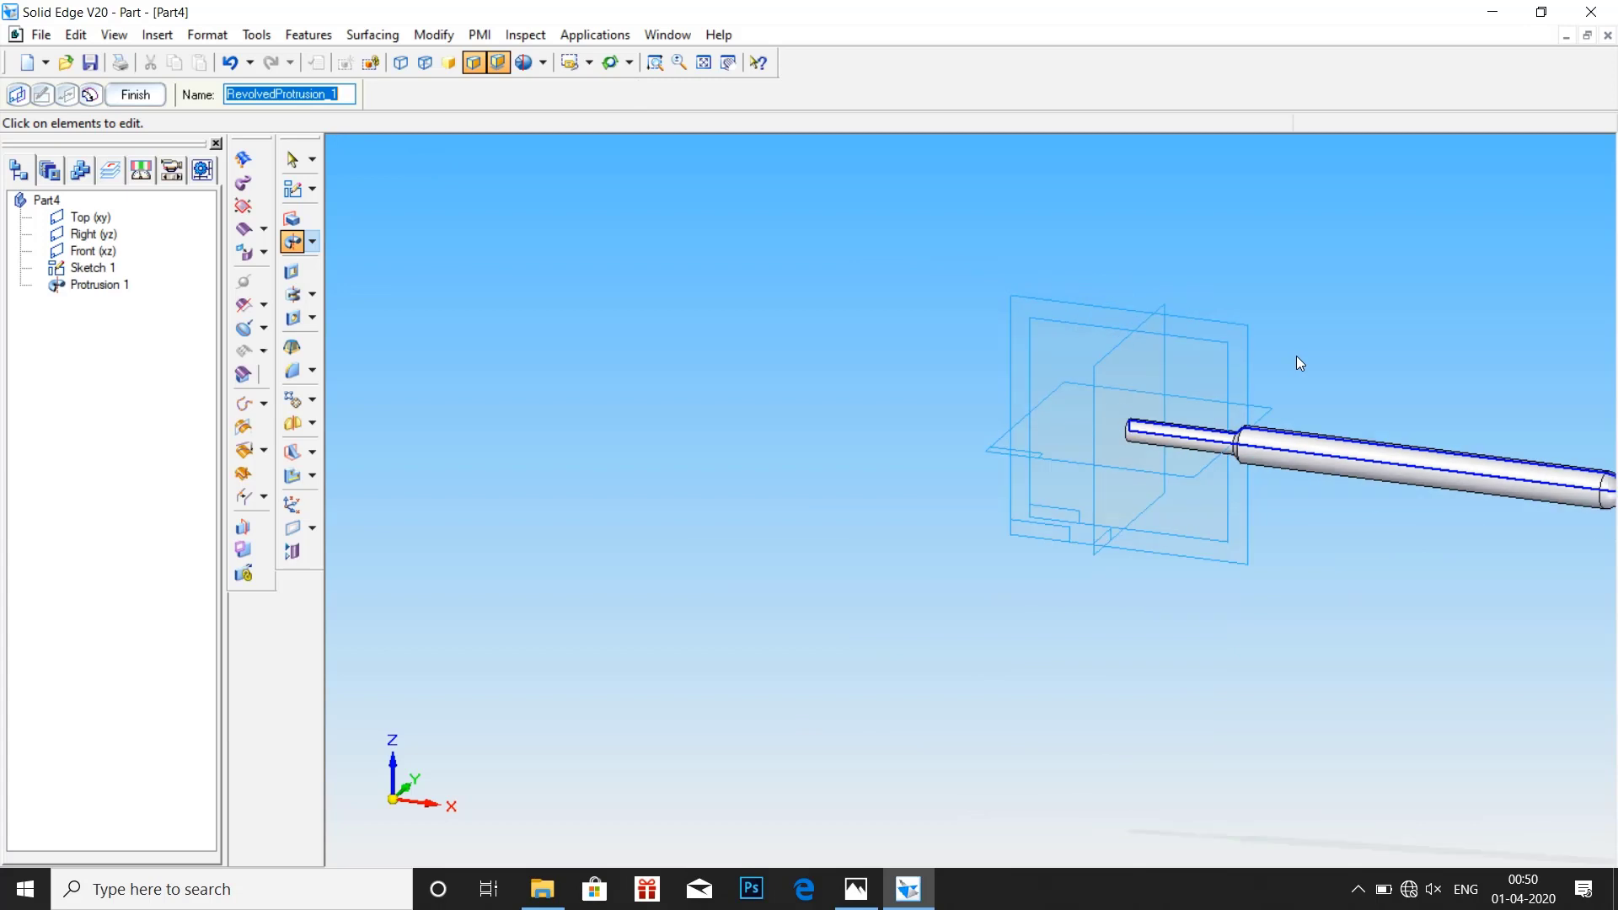
click(696, 65)
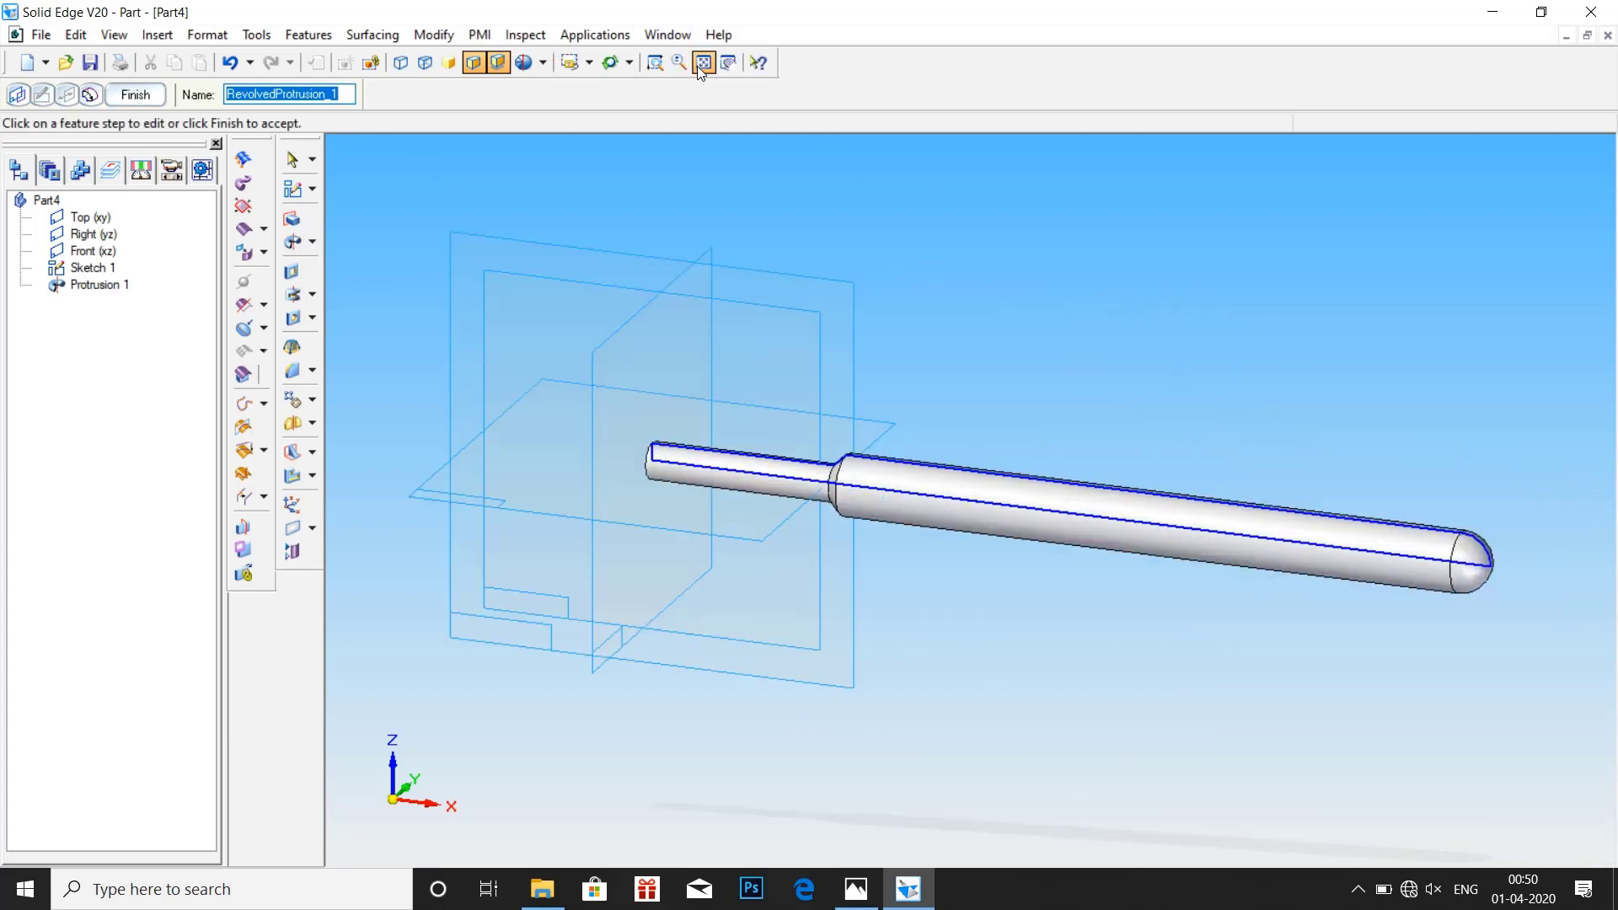
mouse_move(1013, 438)
middle_down()
mouse_move(1100, 434)
mouse_move(1030, 421)
middle_up()
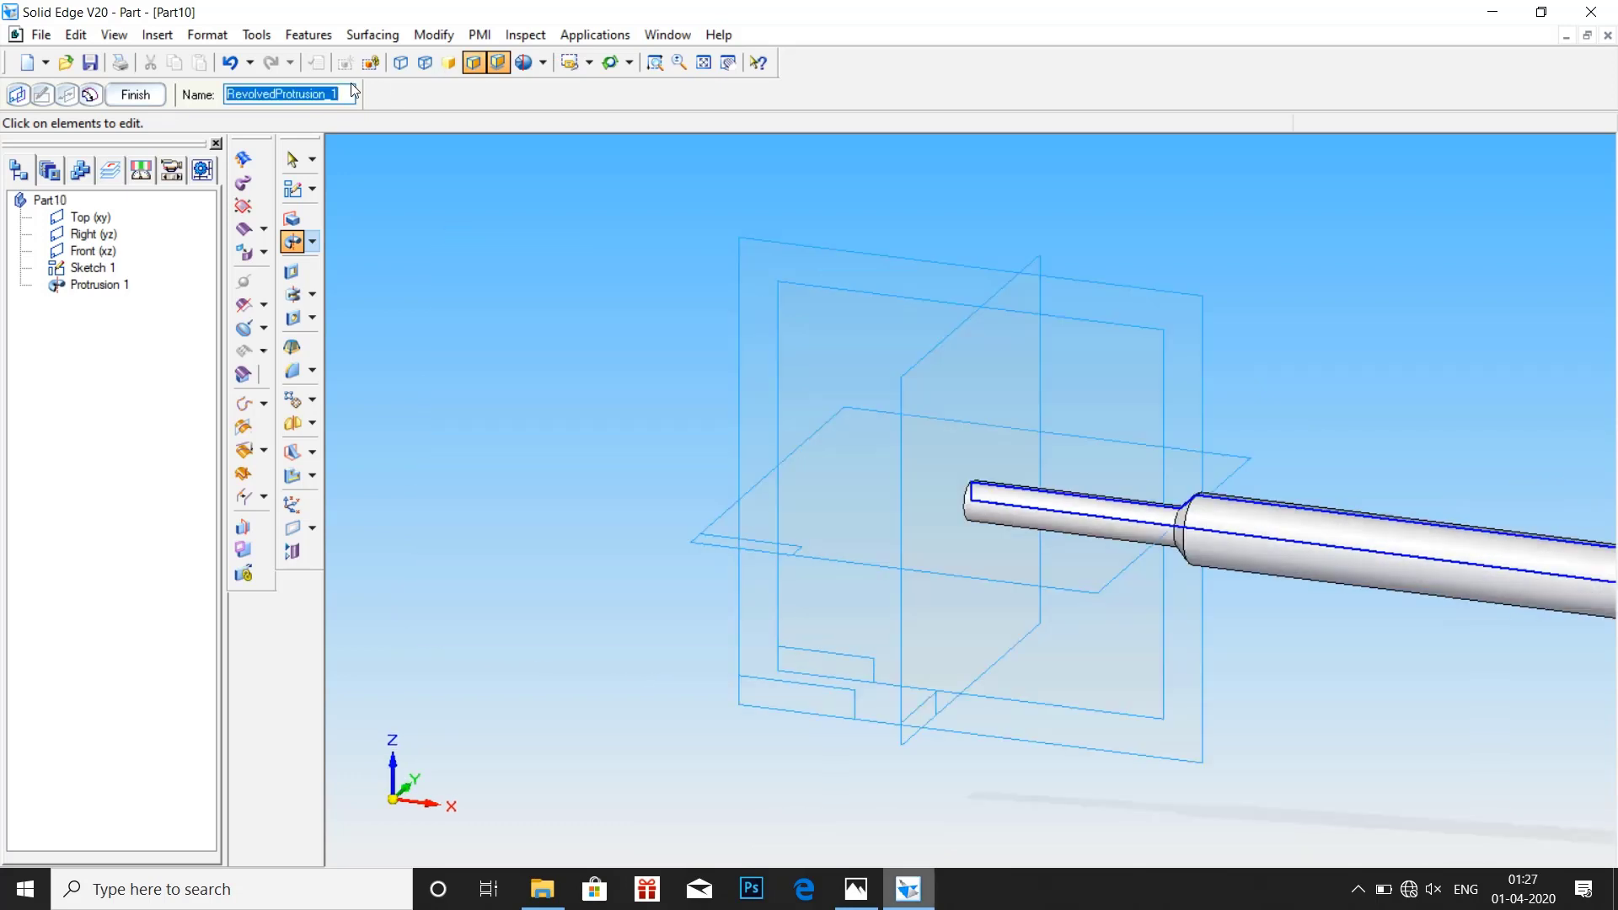
Check the tommy bar's material in the reference drawing and apply fe 410W from the material table to the model
click(256, 35)
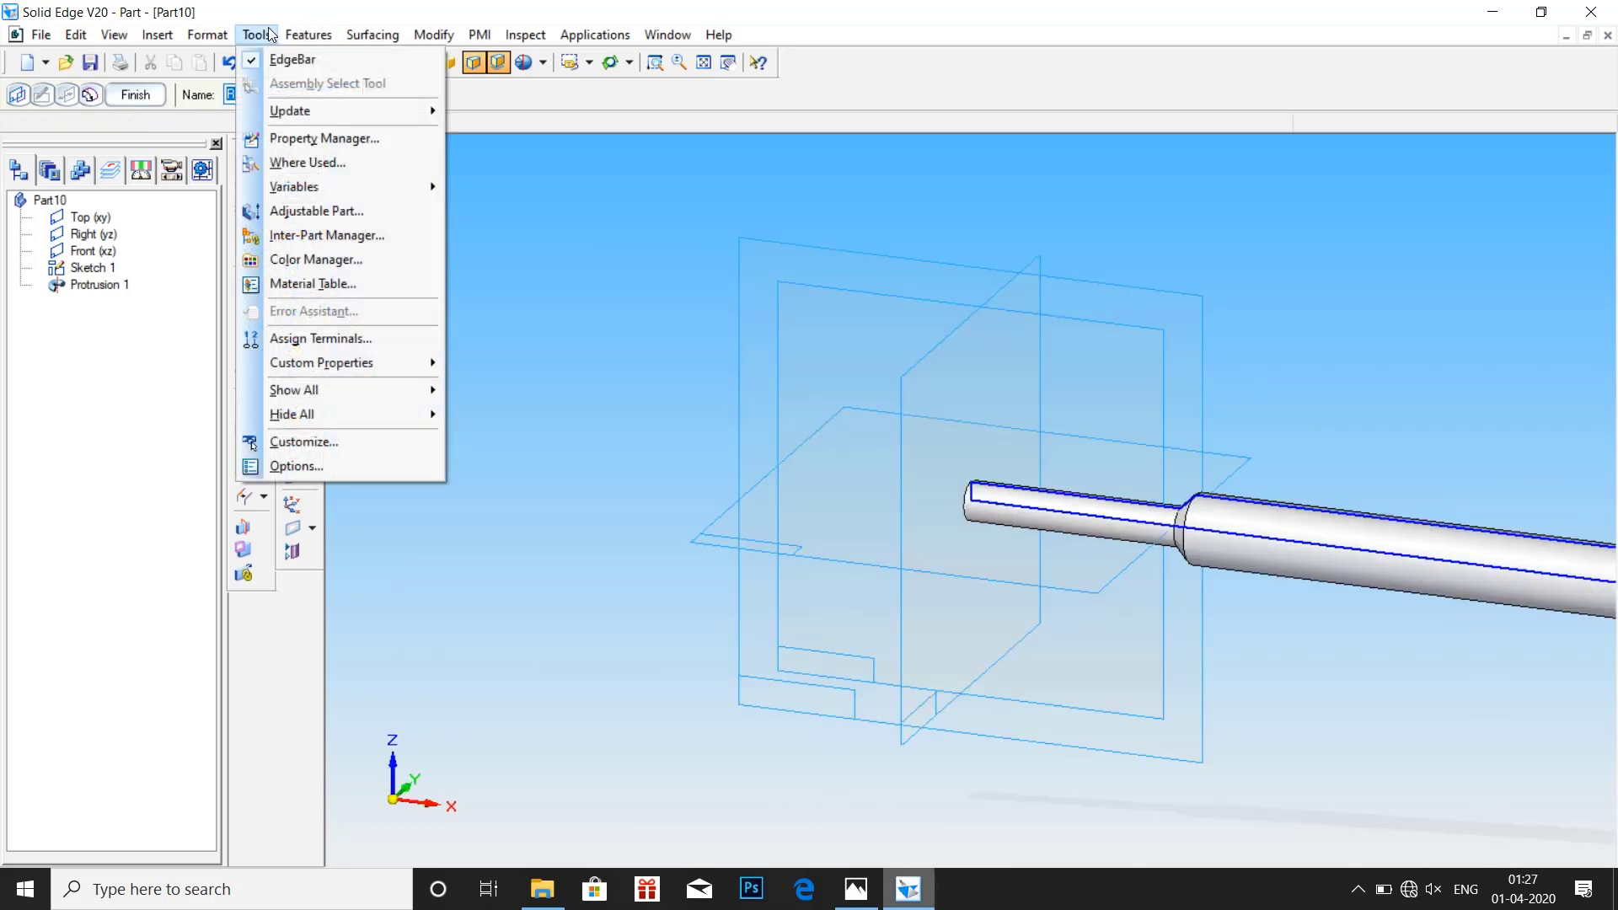
click(320, 283)
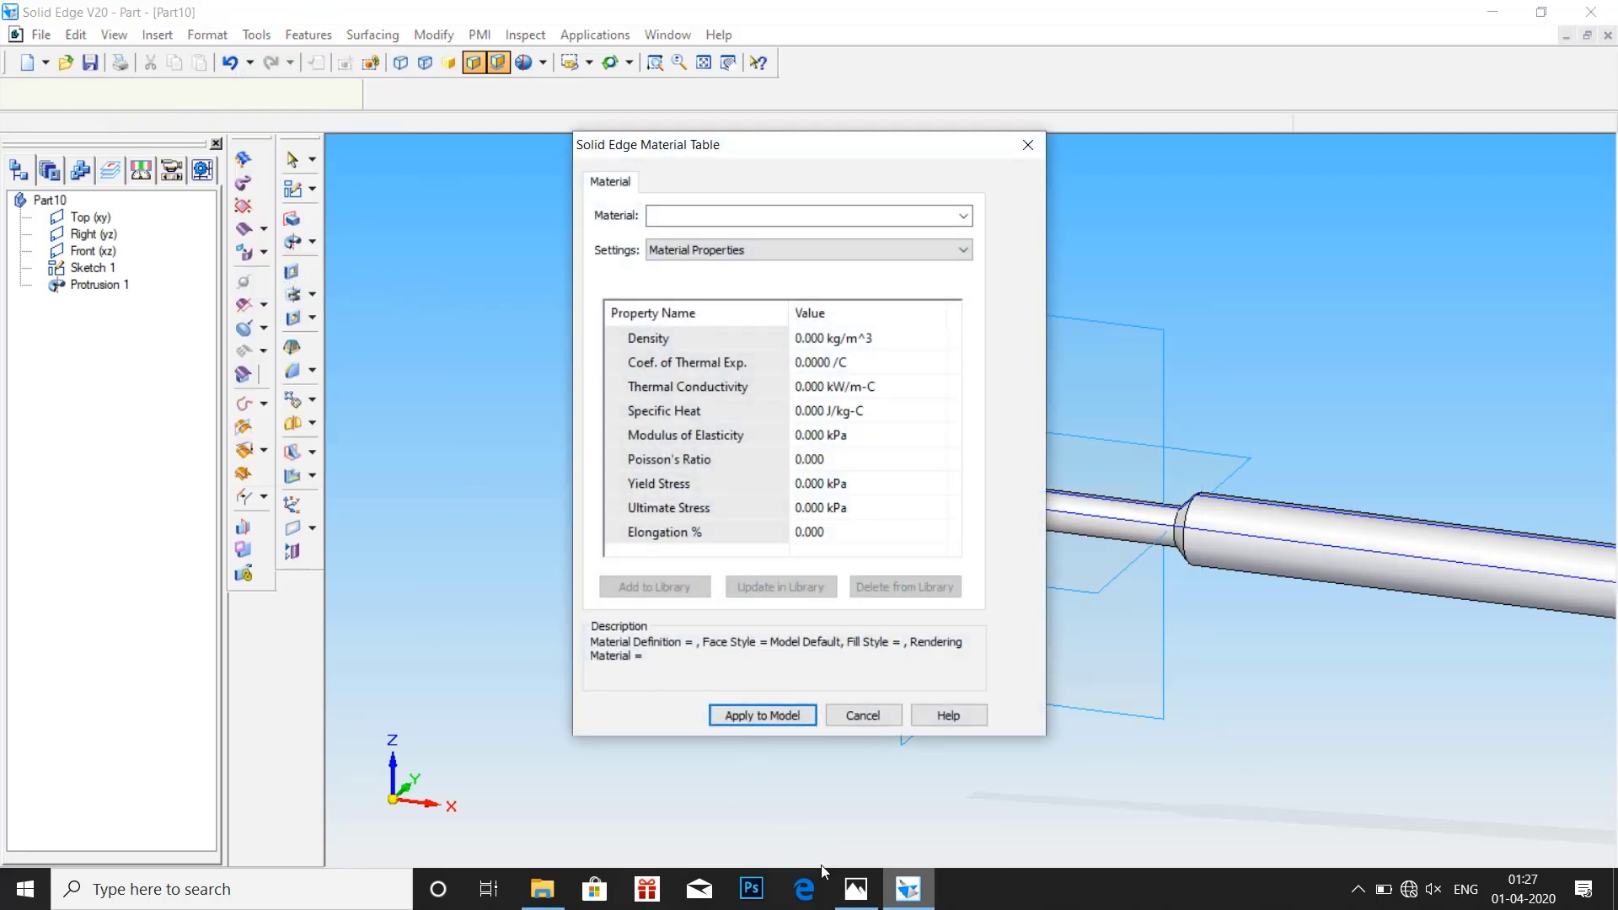
click(855, 889)
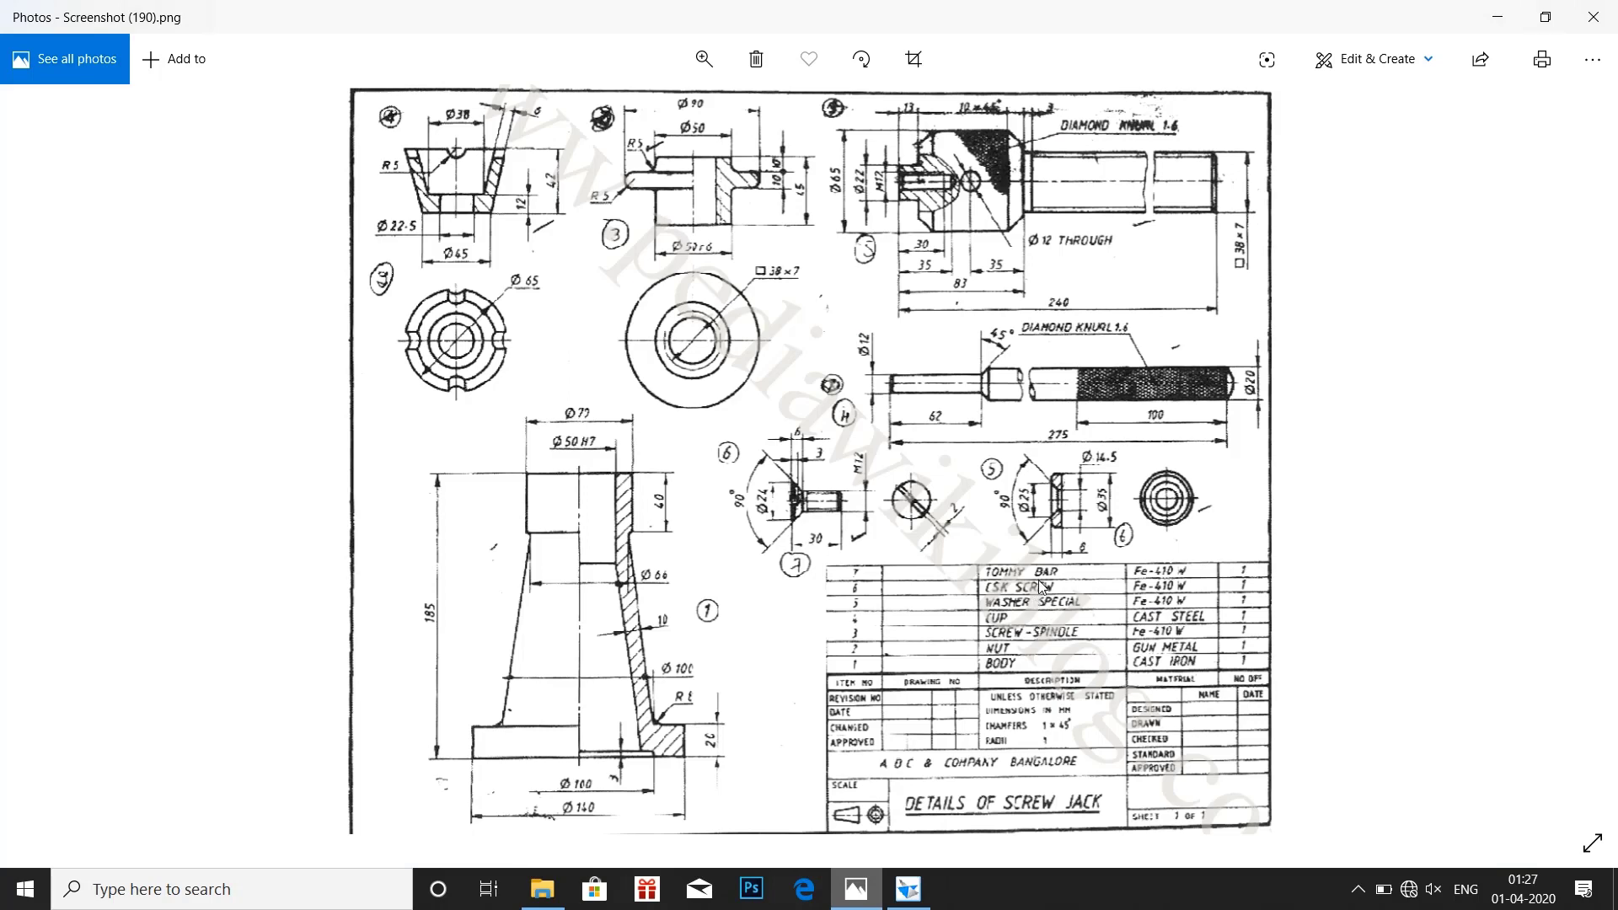
click(908, 889)
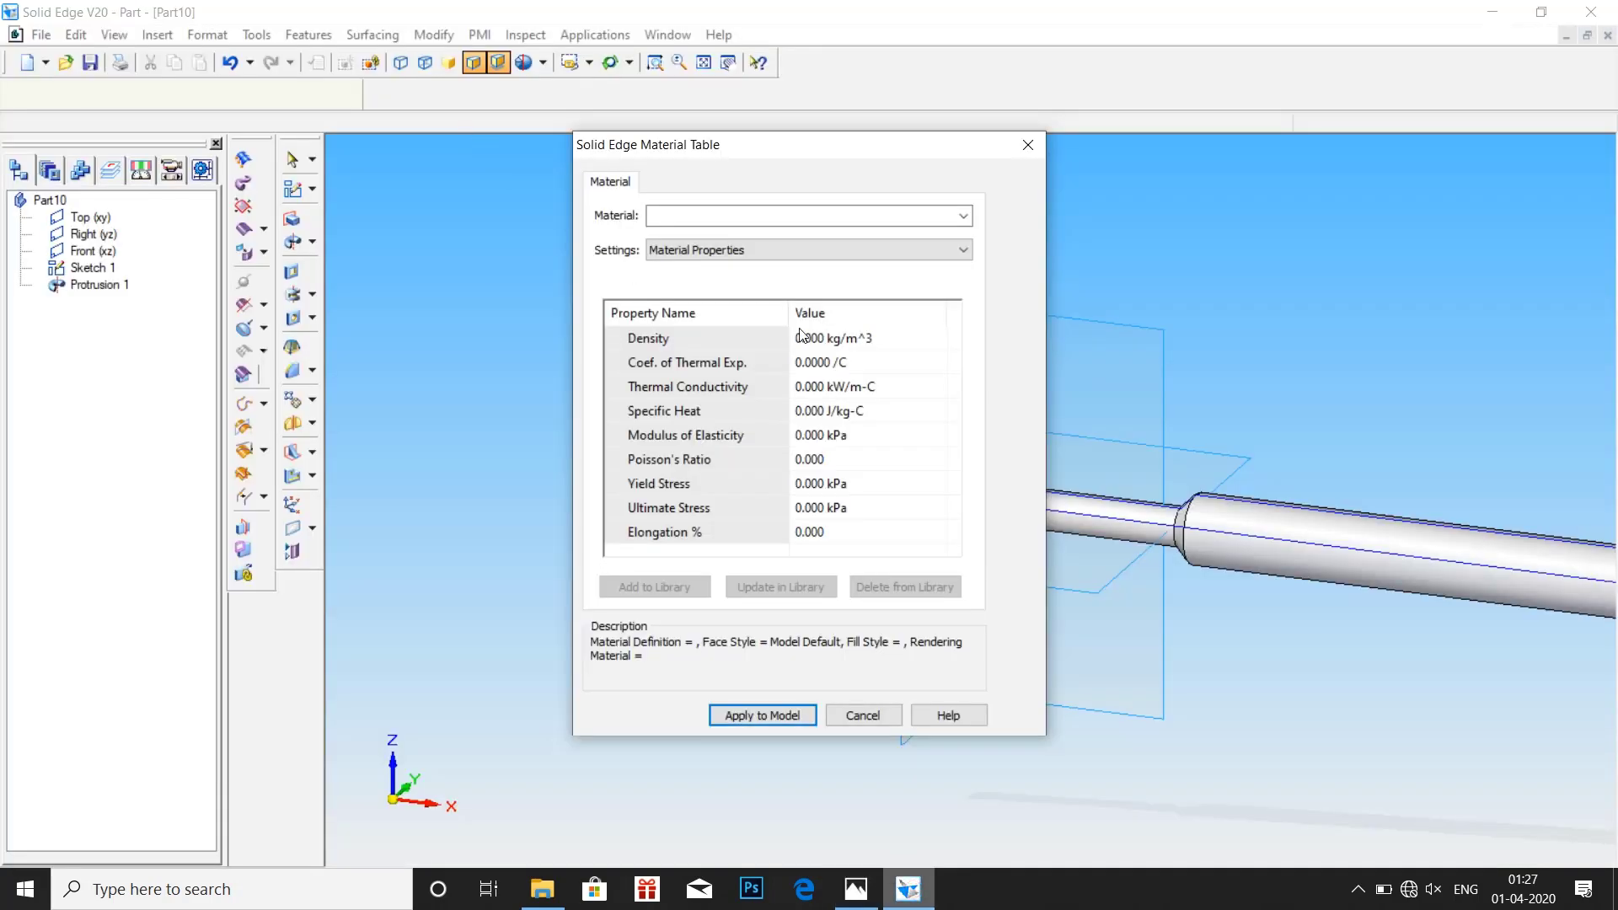
click(741, 215)
text(f)
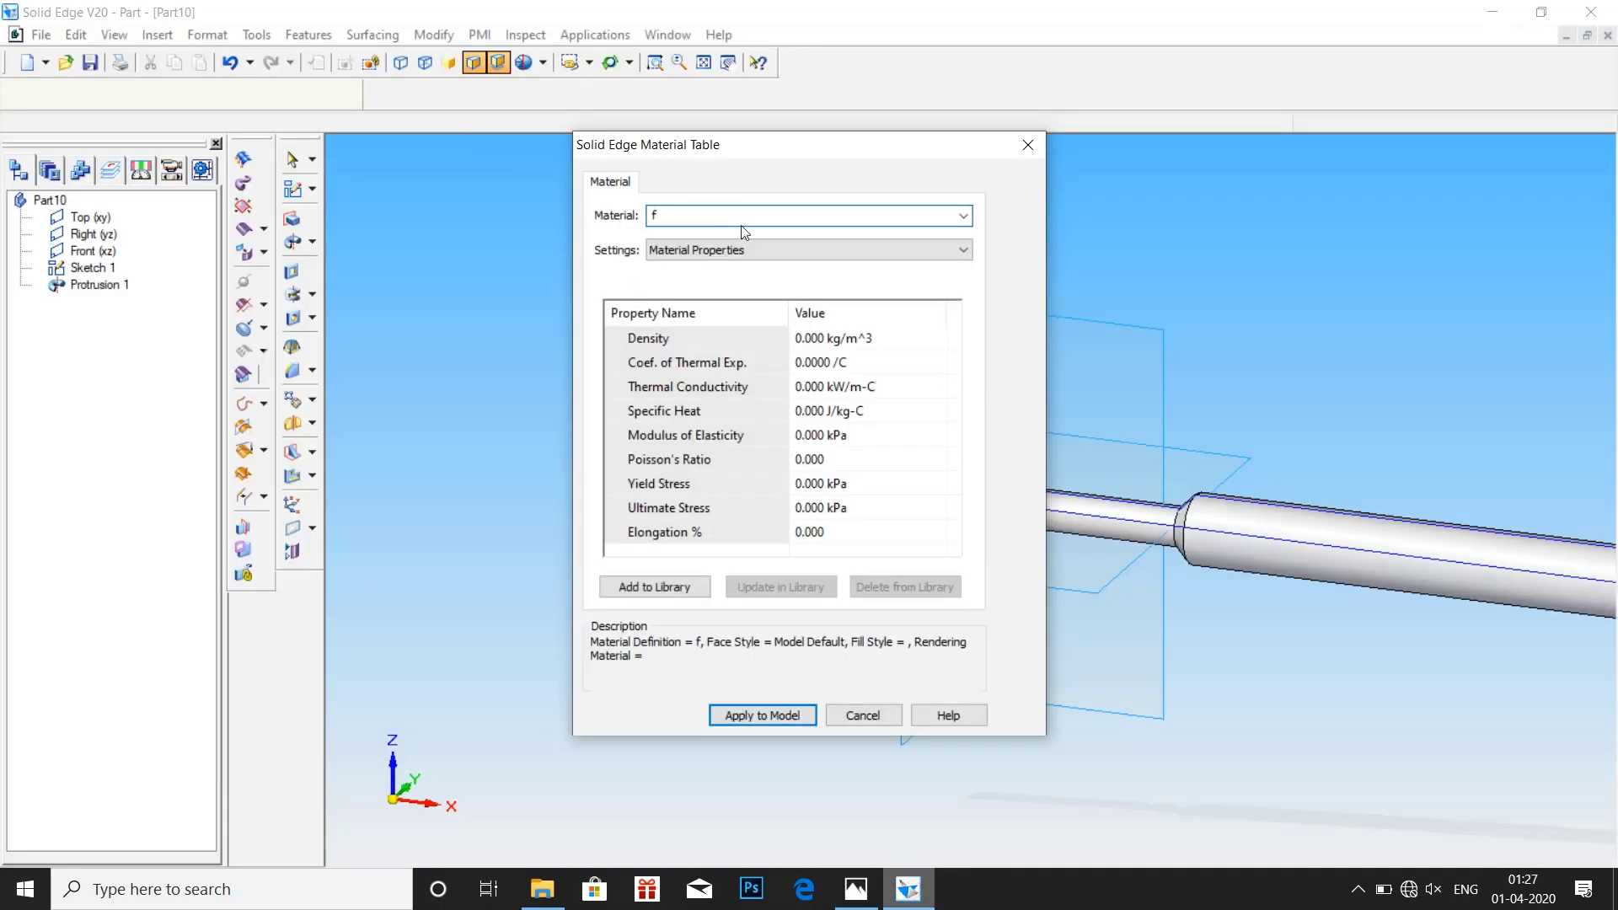
text(e)
click(962, 216)
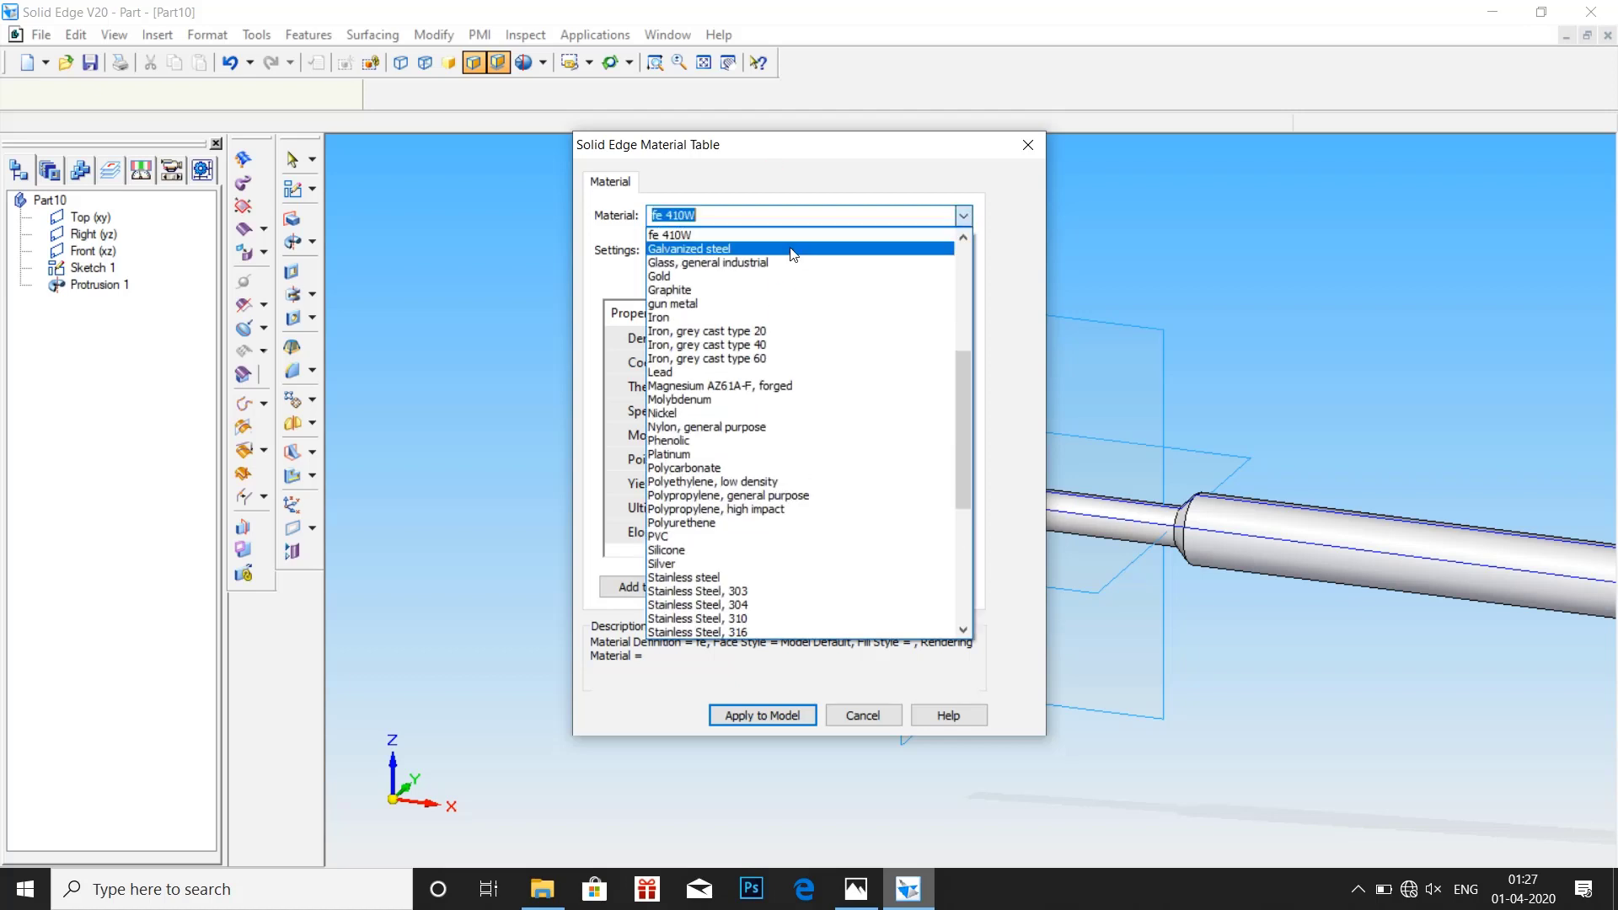
click(728, 235)
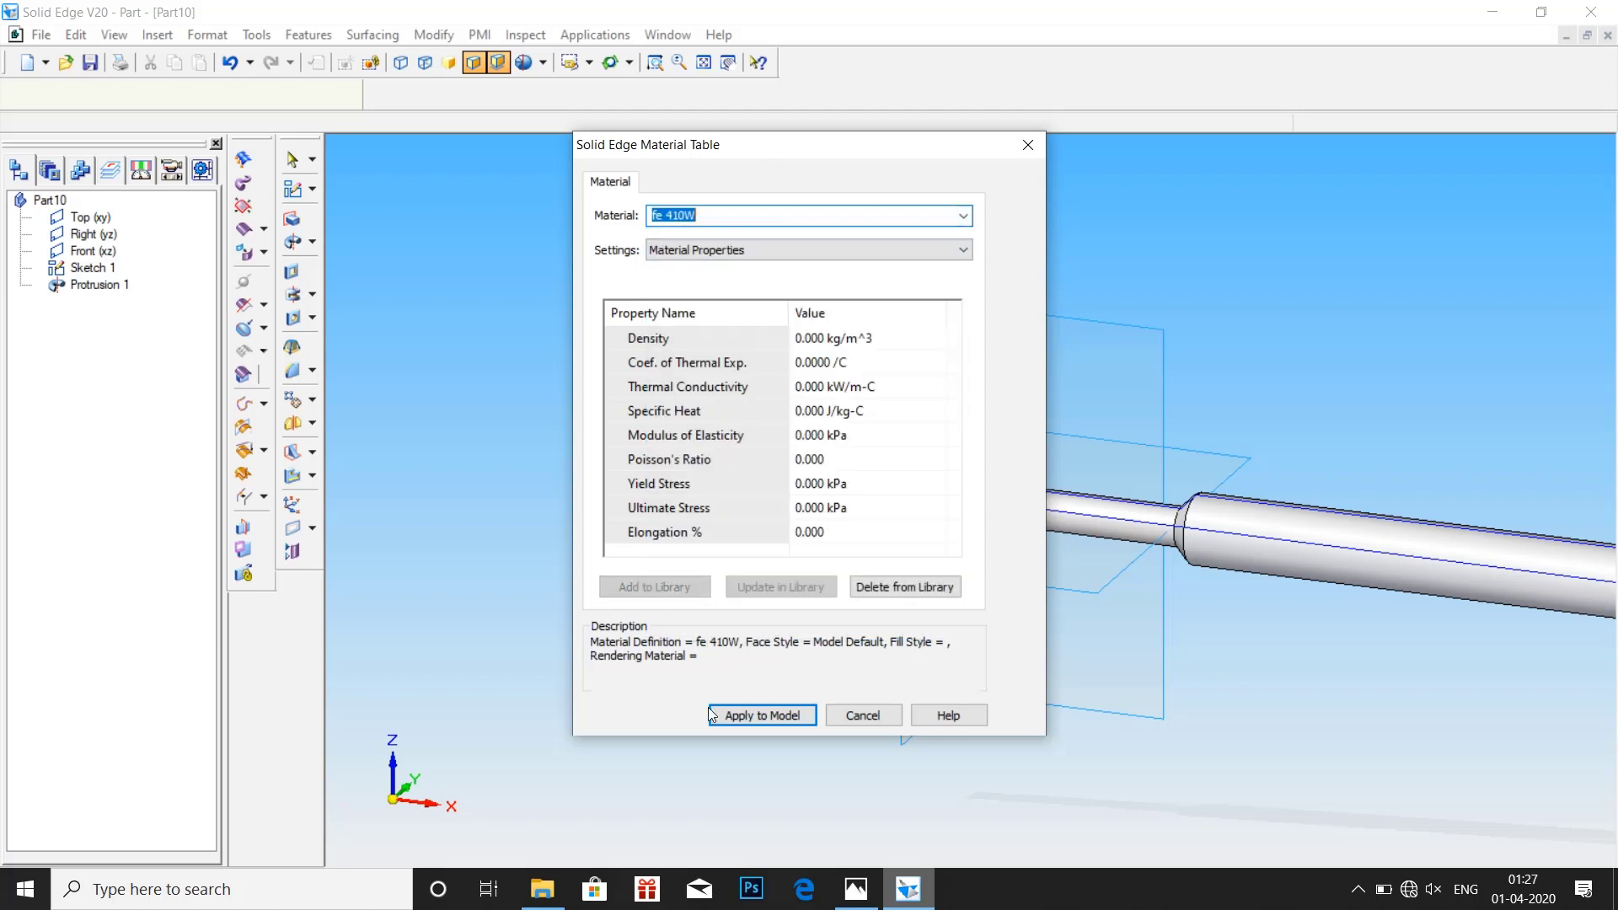
click(712, 716)
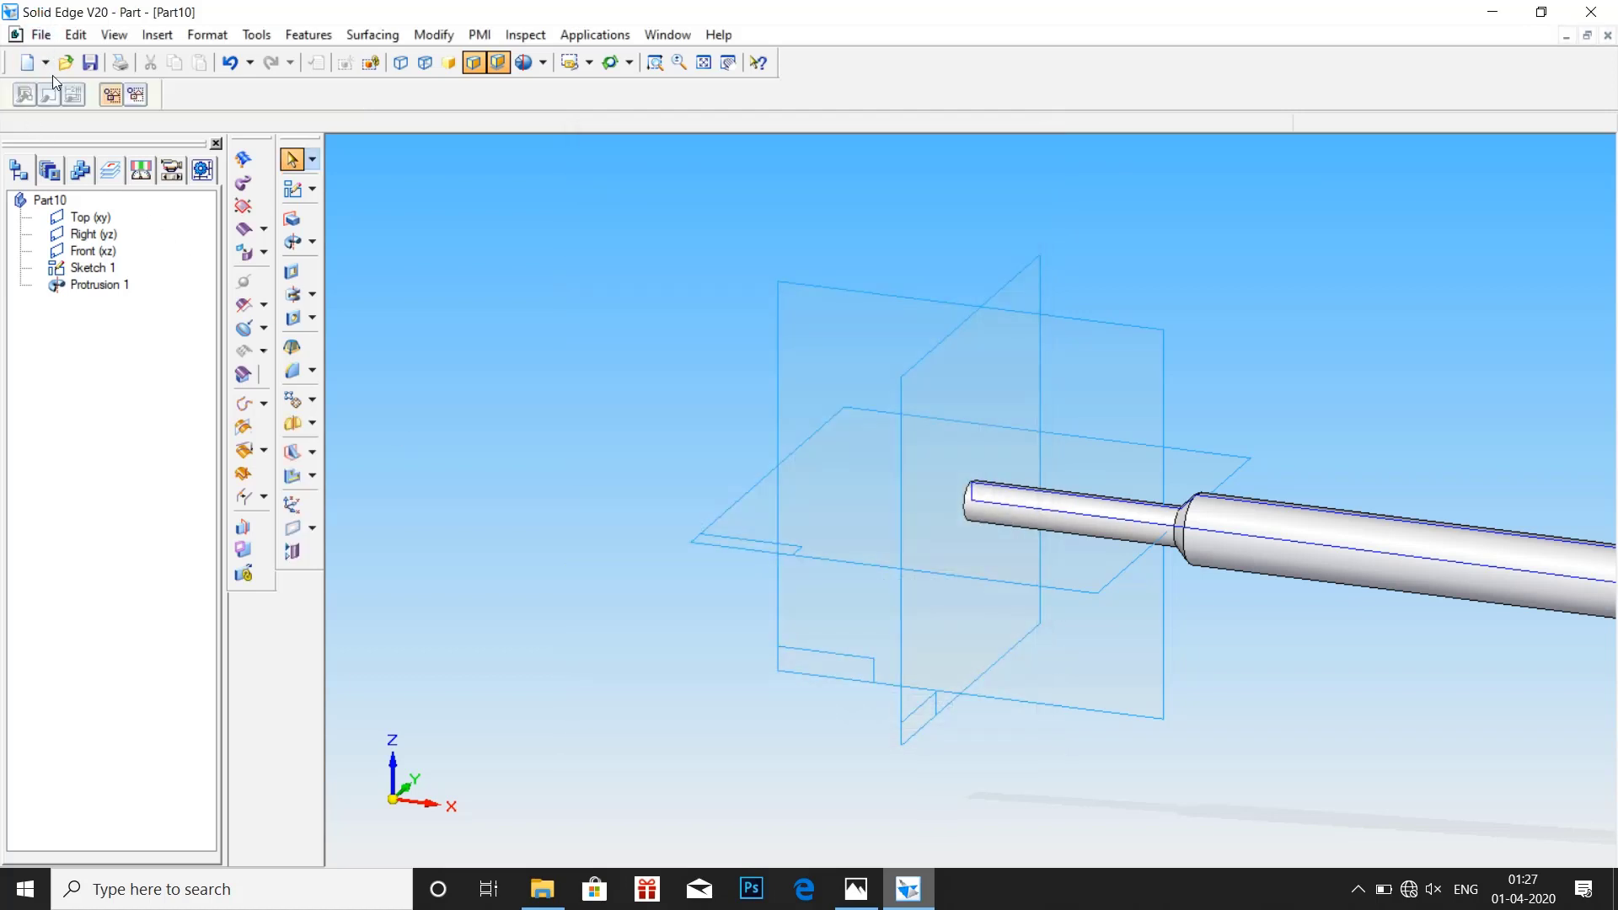
Open the part's file properties and enter the title "tommy bar" in the summary
click(40, 34)
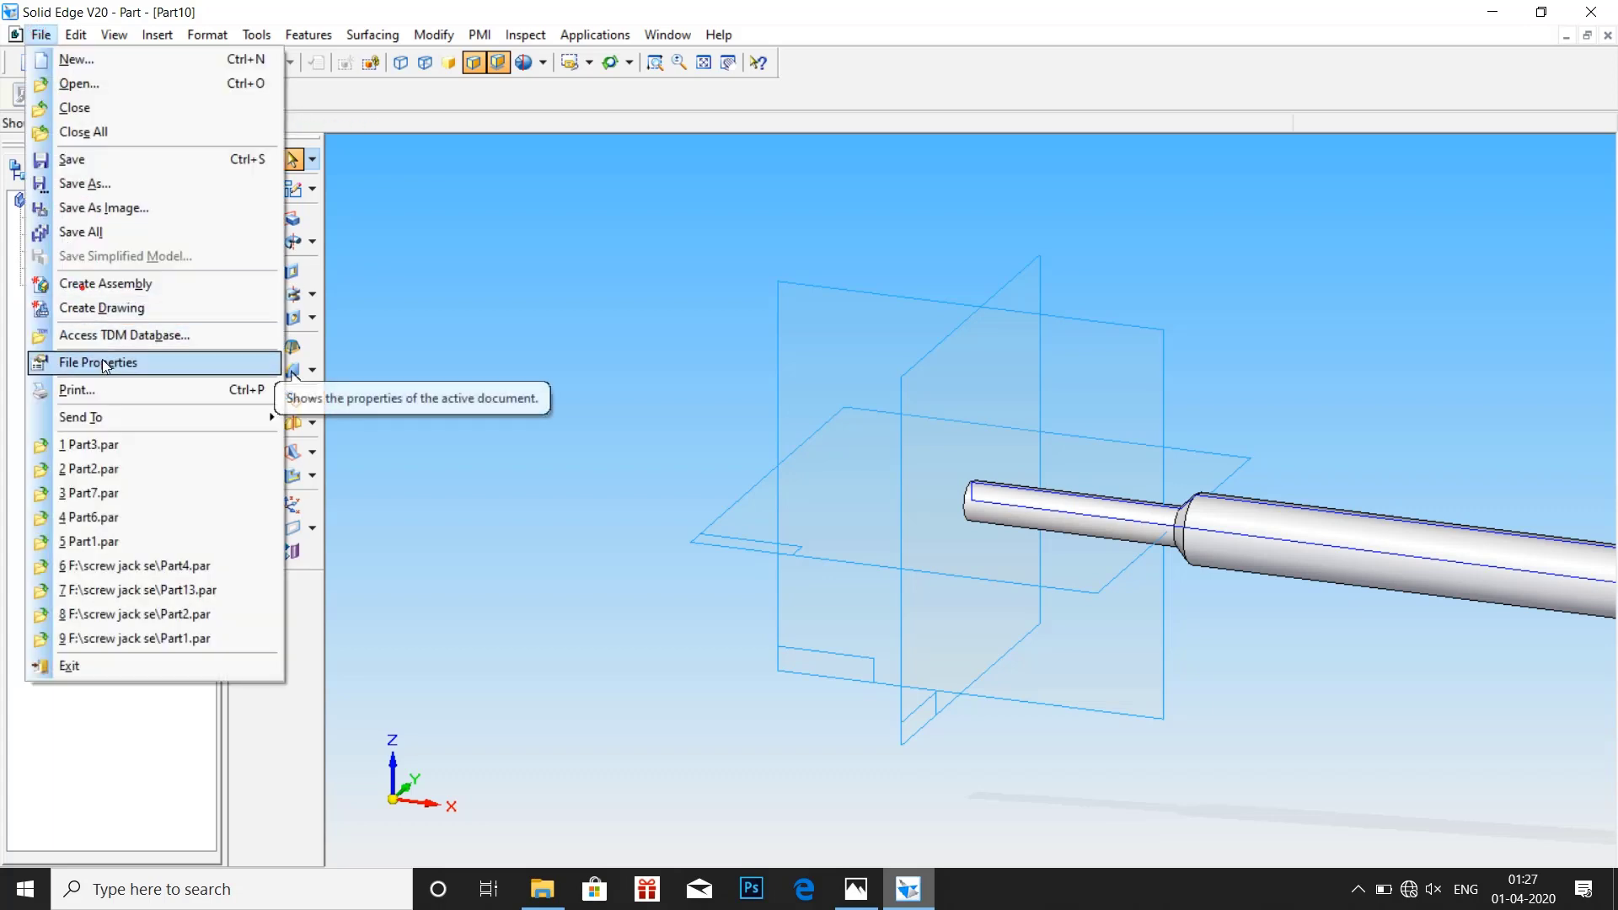
click(103, 364)
click(101, 57)
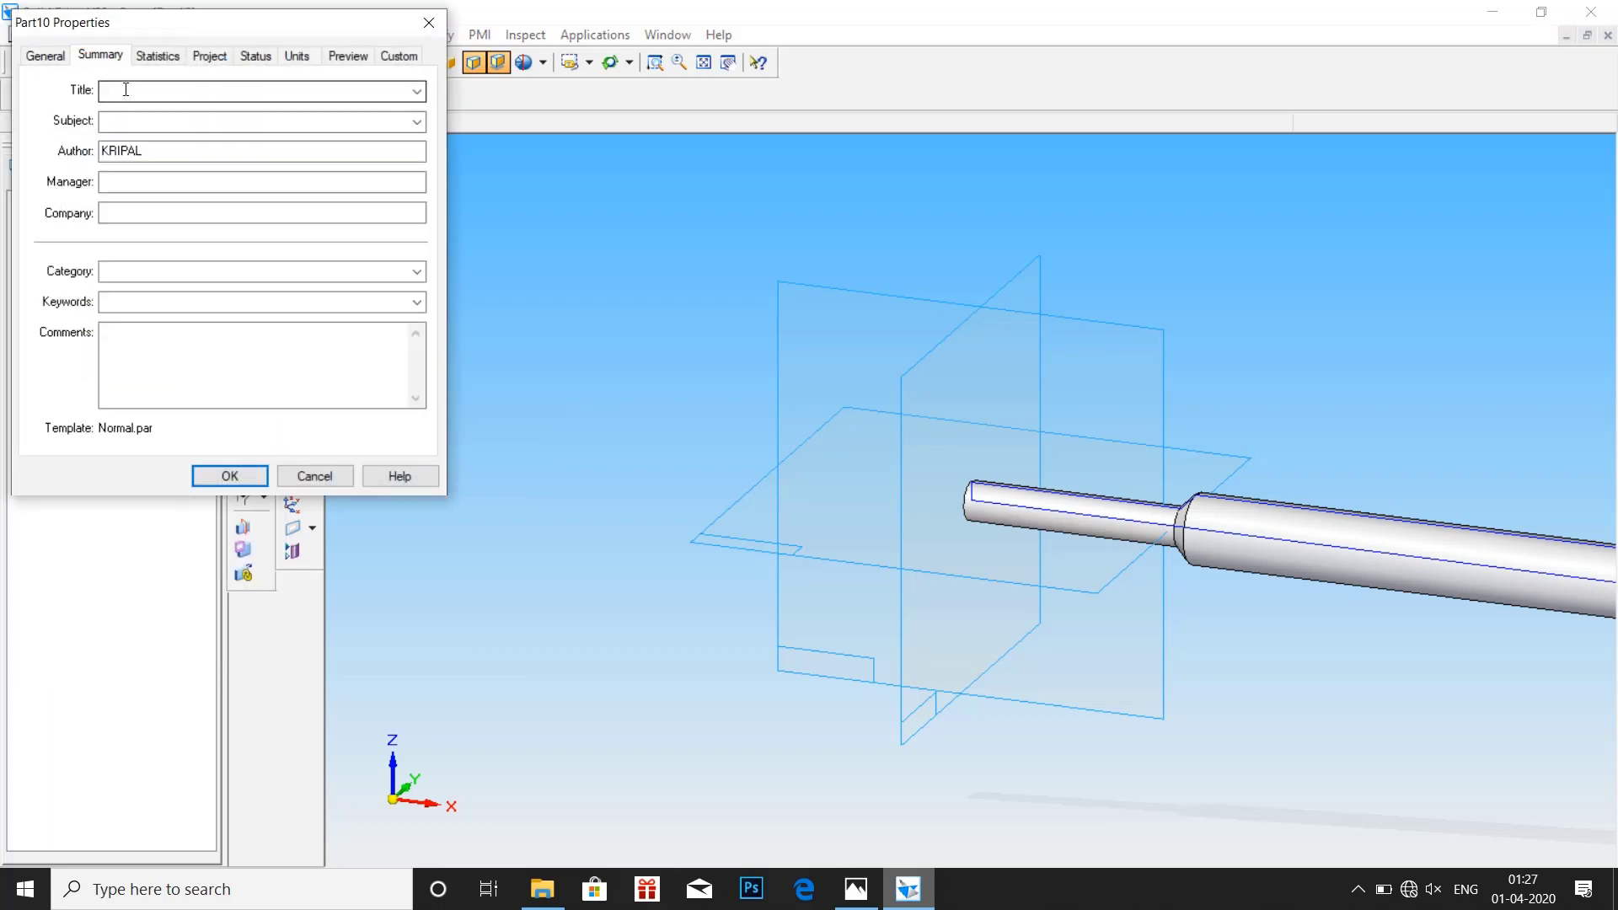
text(to)
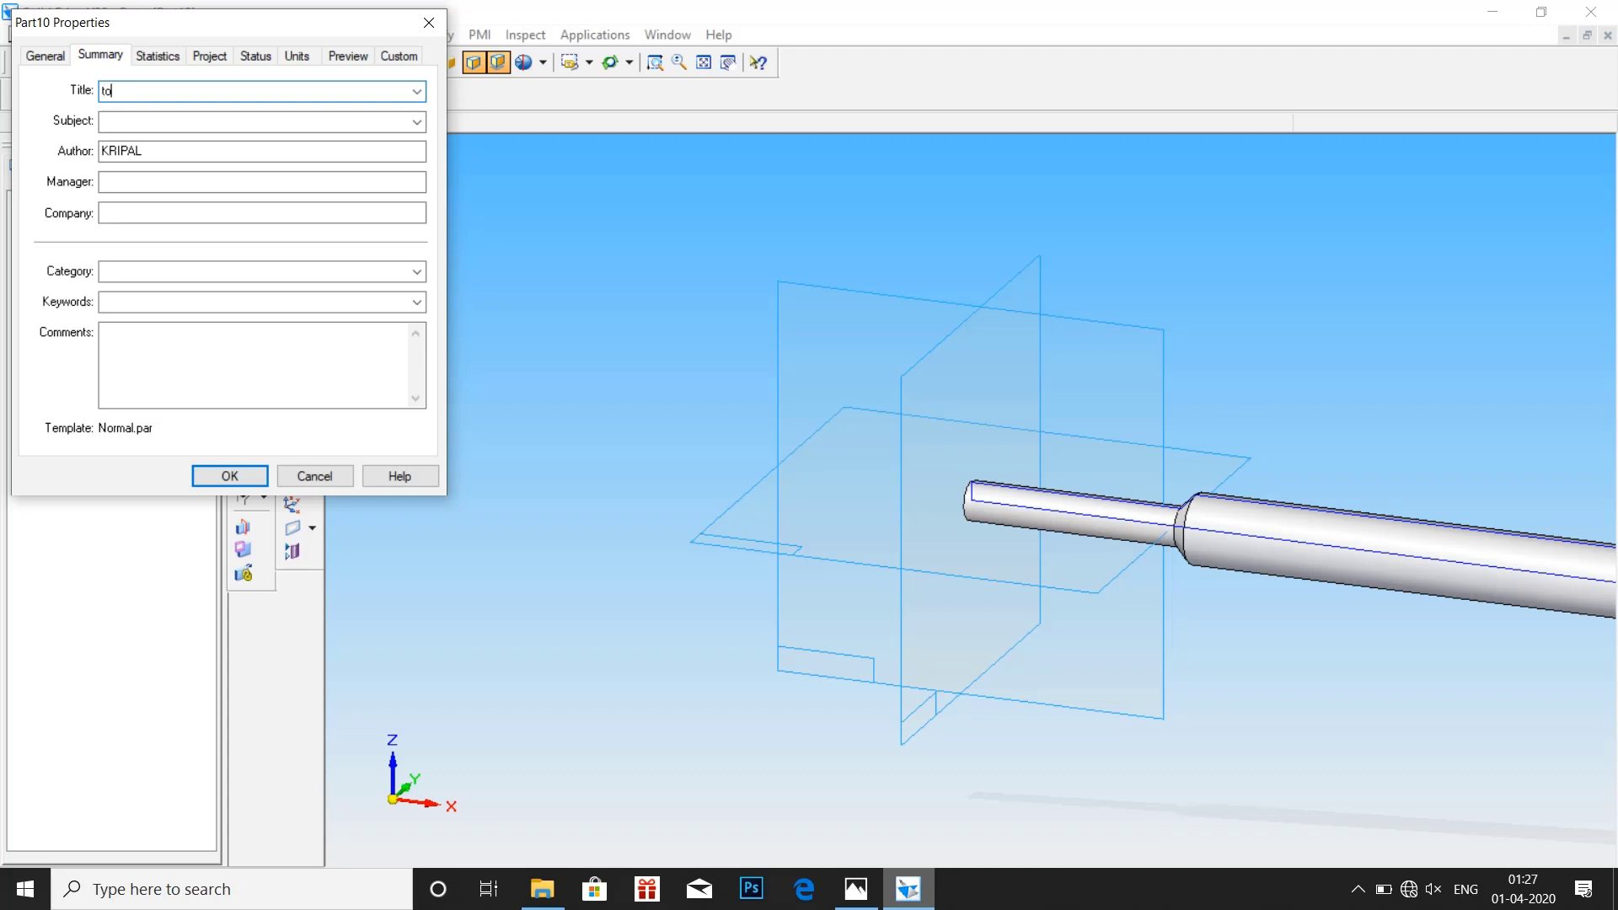
text(mmy bar)
Set the document number to 4 and the project name to "tommy bar" in the file properties, and accept them
click(208, 56)
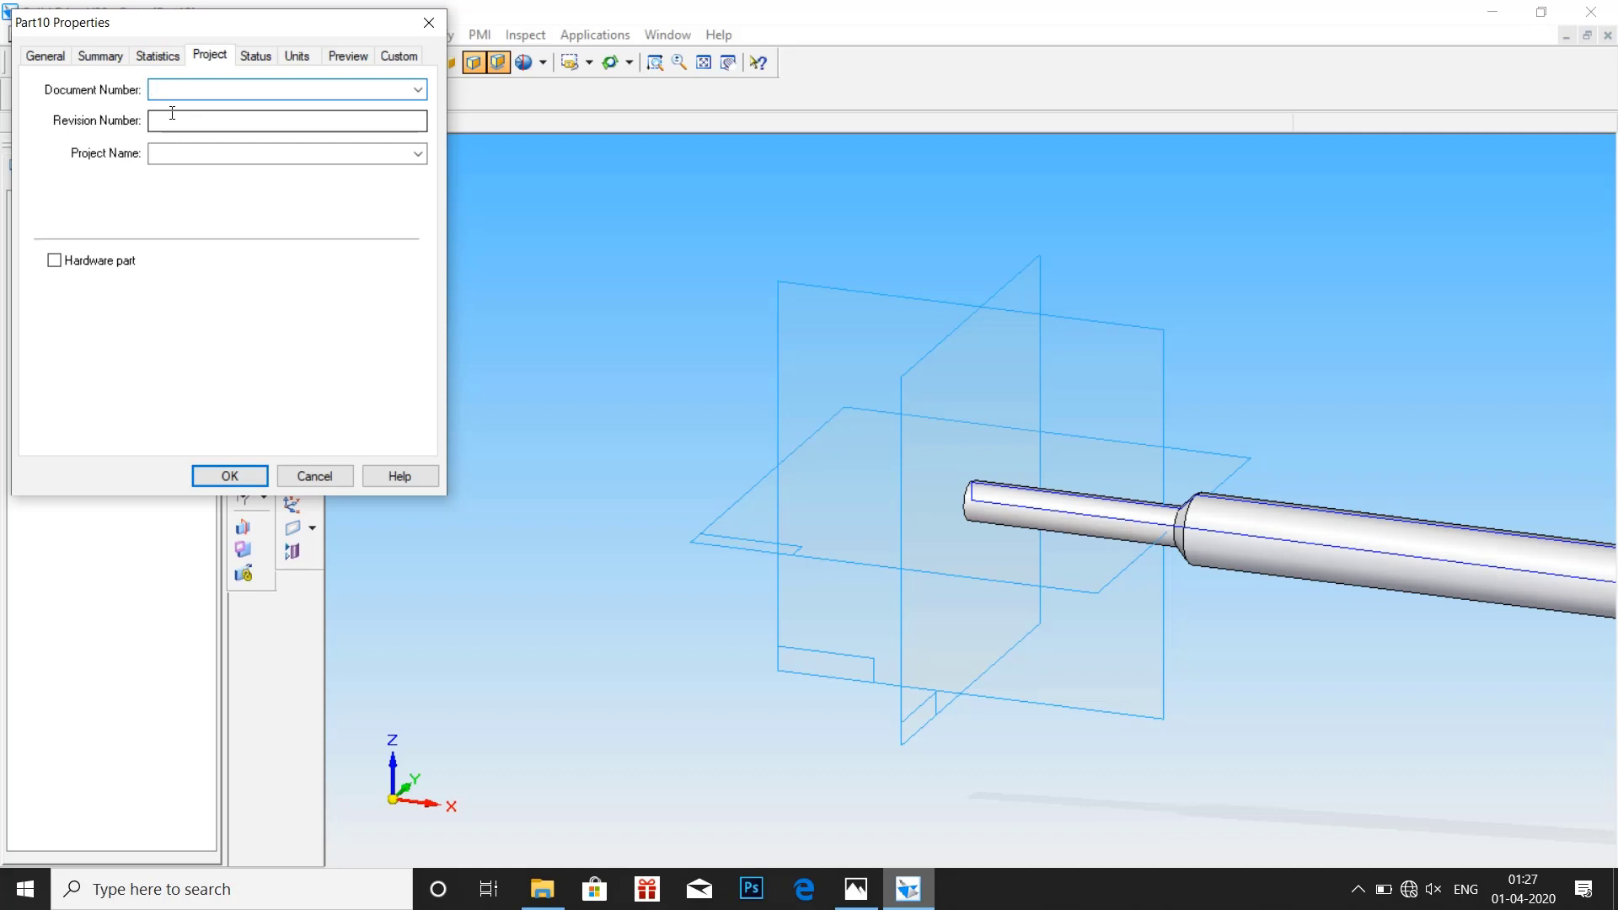
text(4)
click(195, 154)
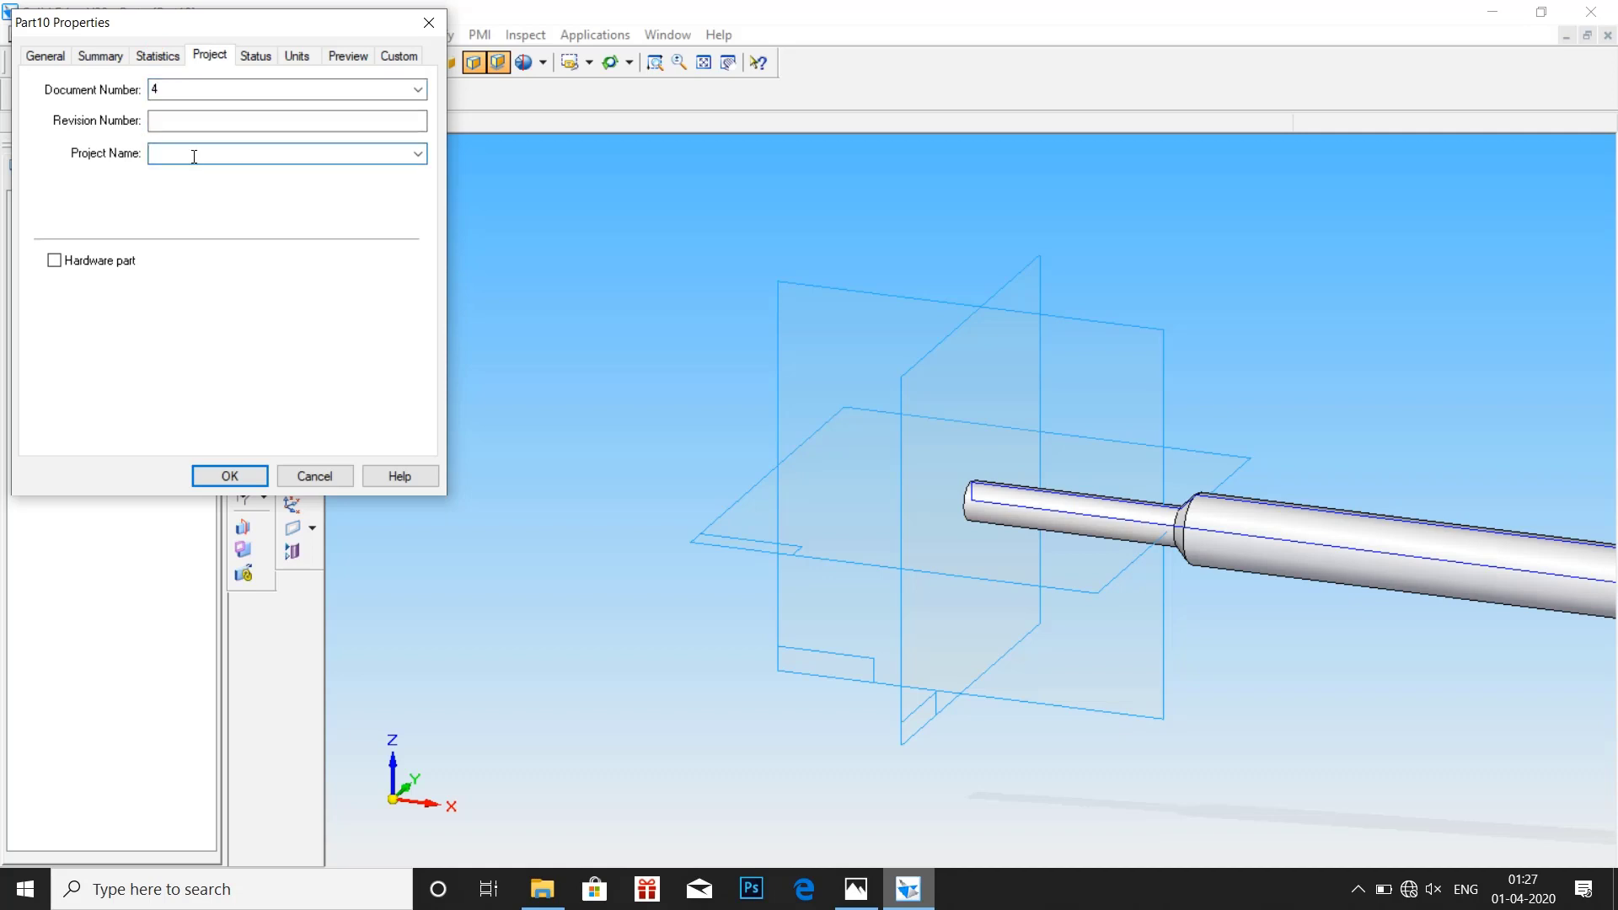
text(tommy bar)
click(227, 477)
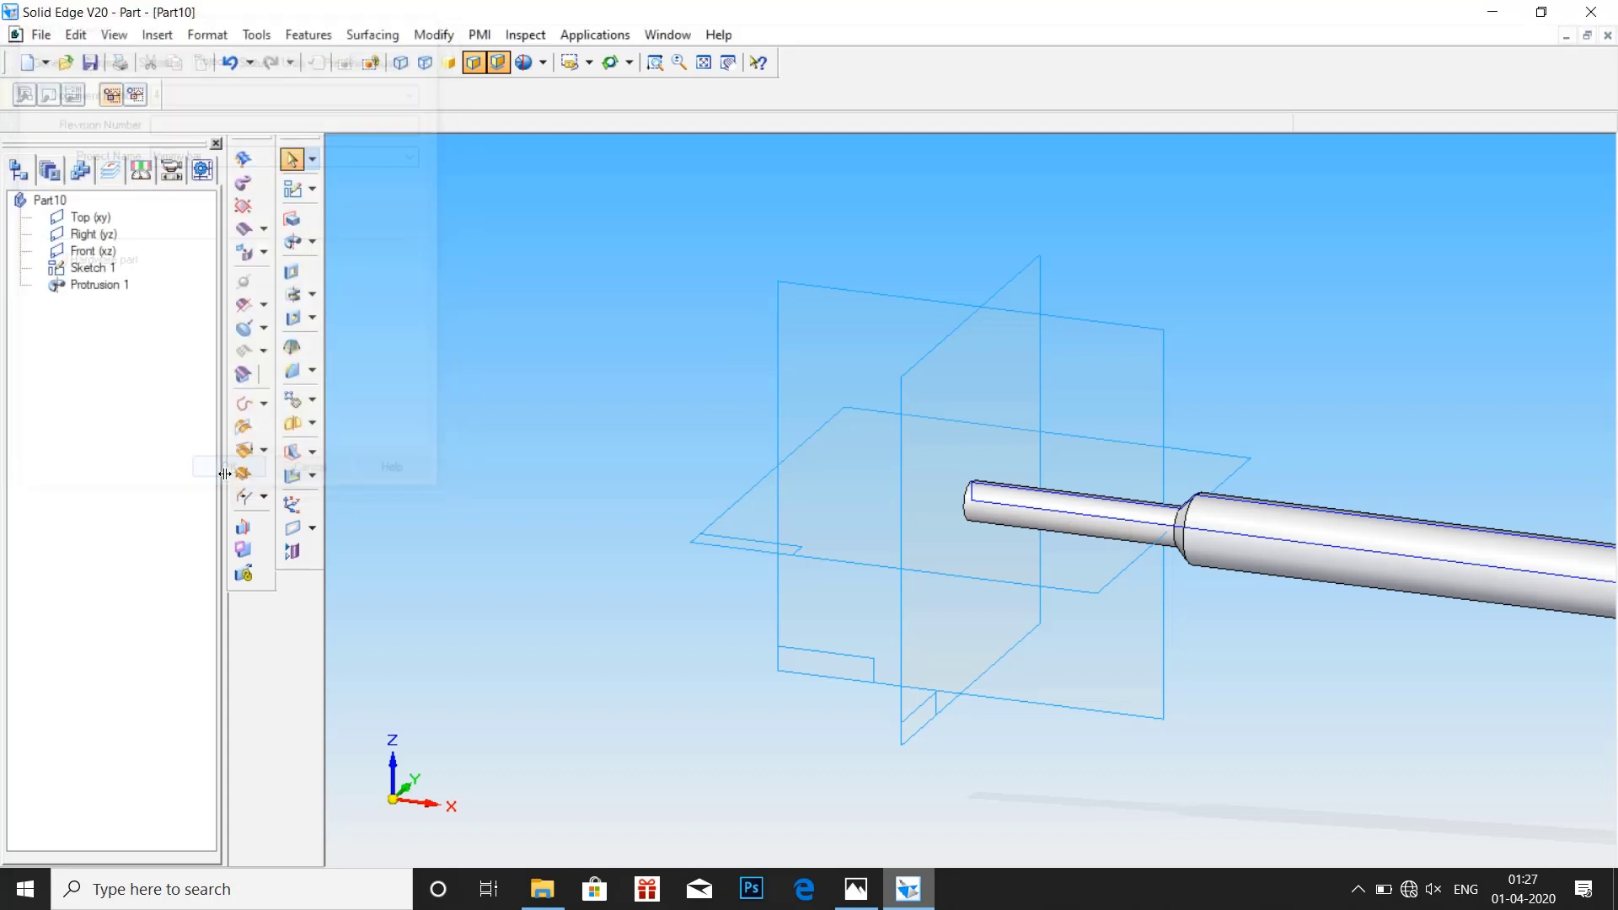
Save the part under the file name Part4.par in the "screw jack solidedge" folder
click(41, 34)
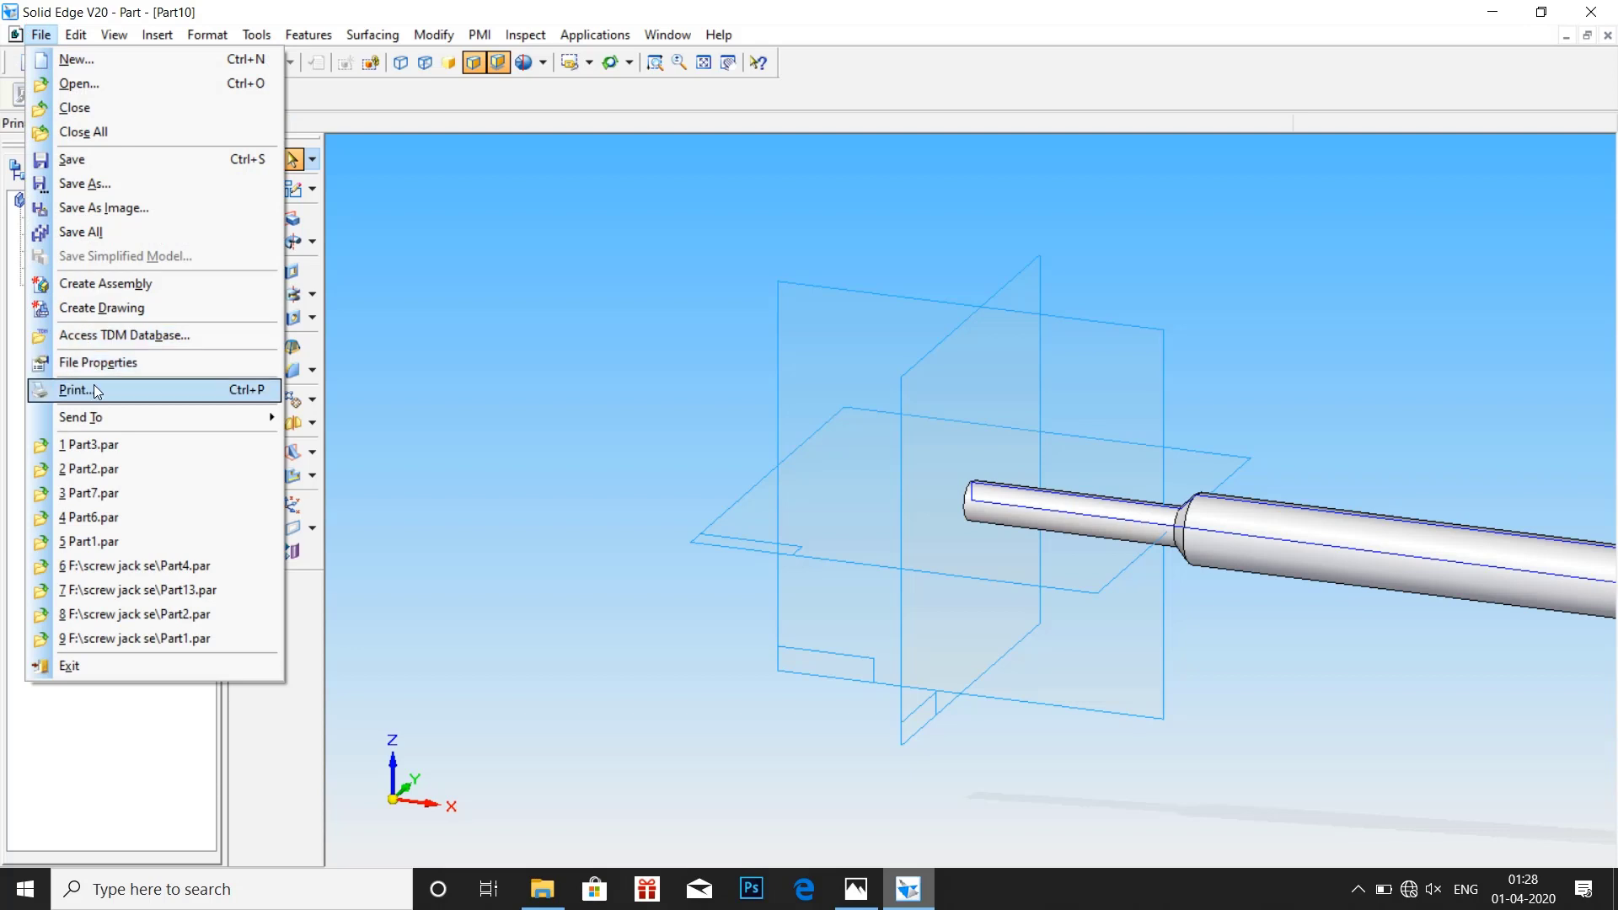
click(84, 185)
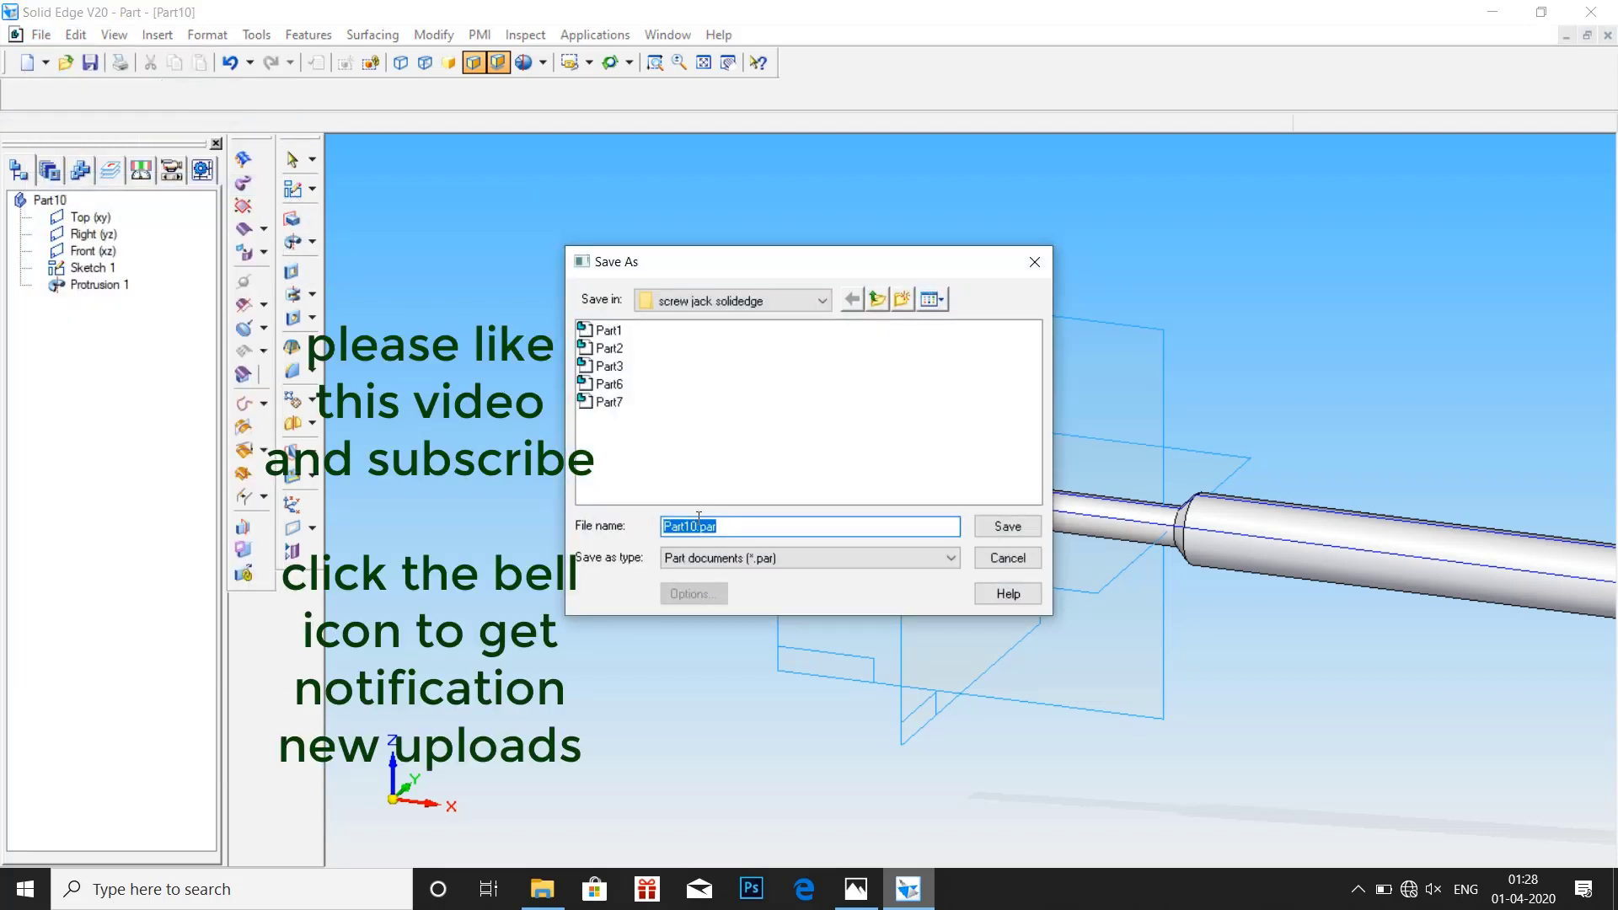
click(698, 521)
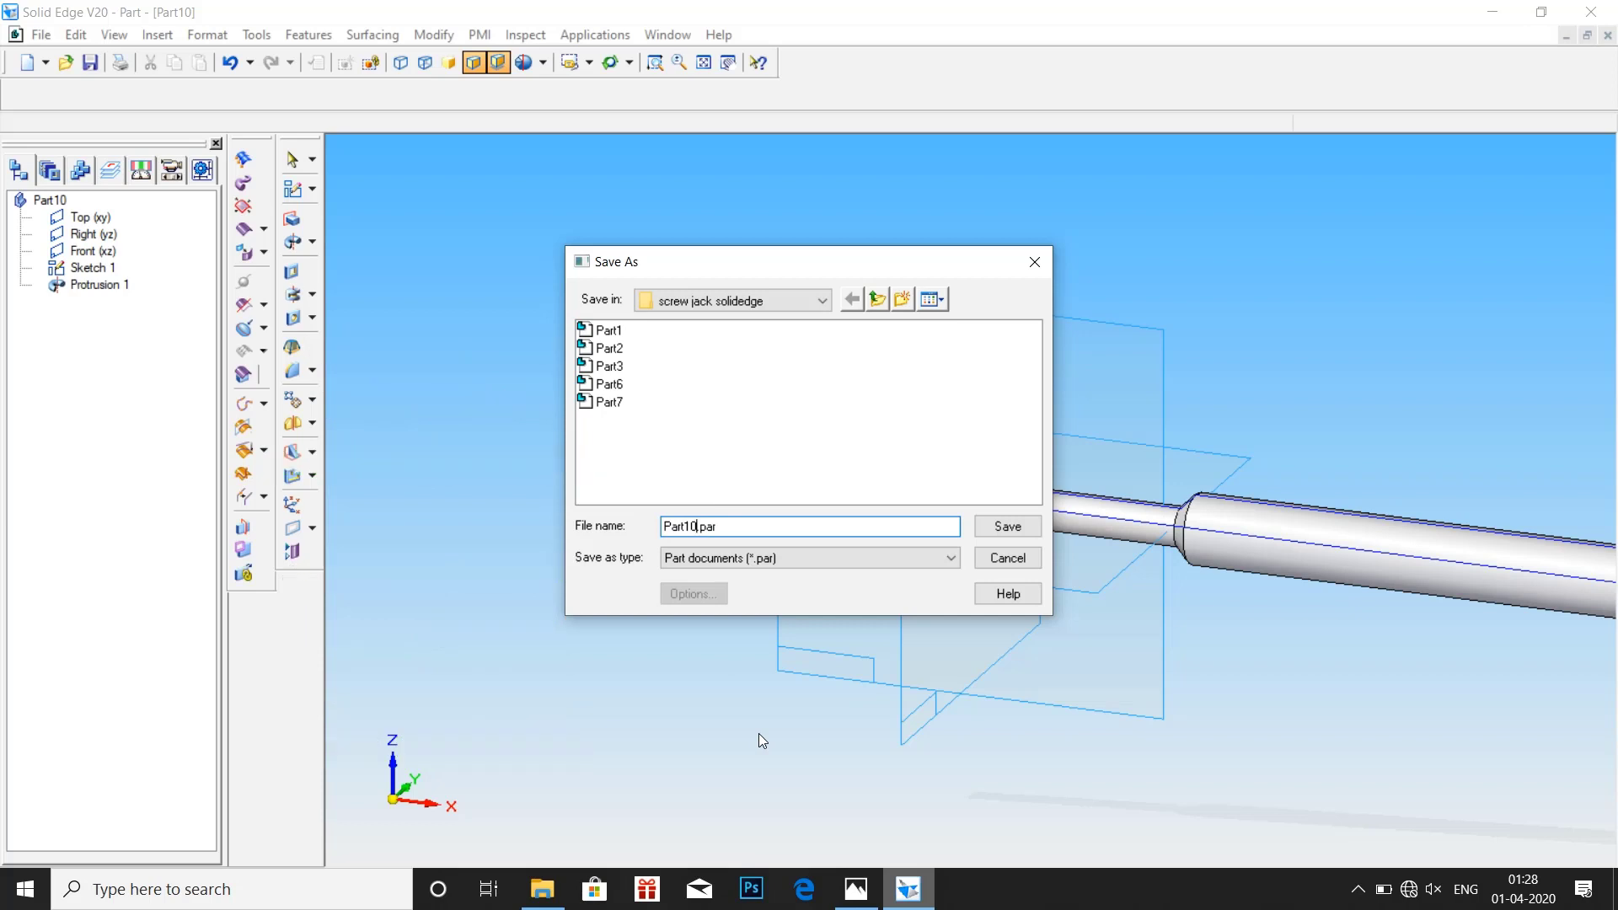
key(BackSpace)
key(BackSpace)
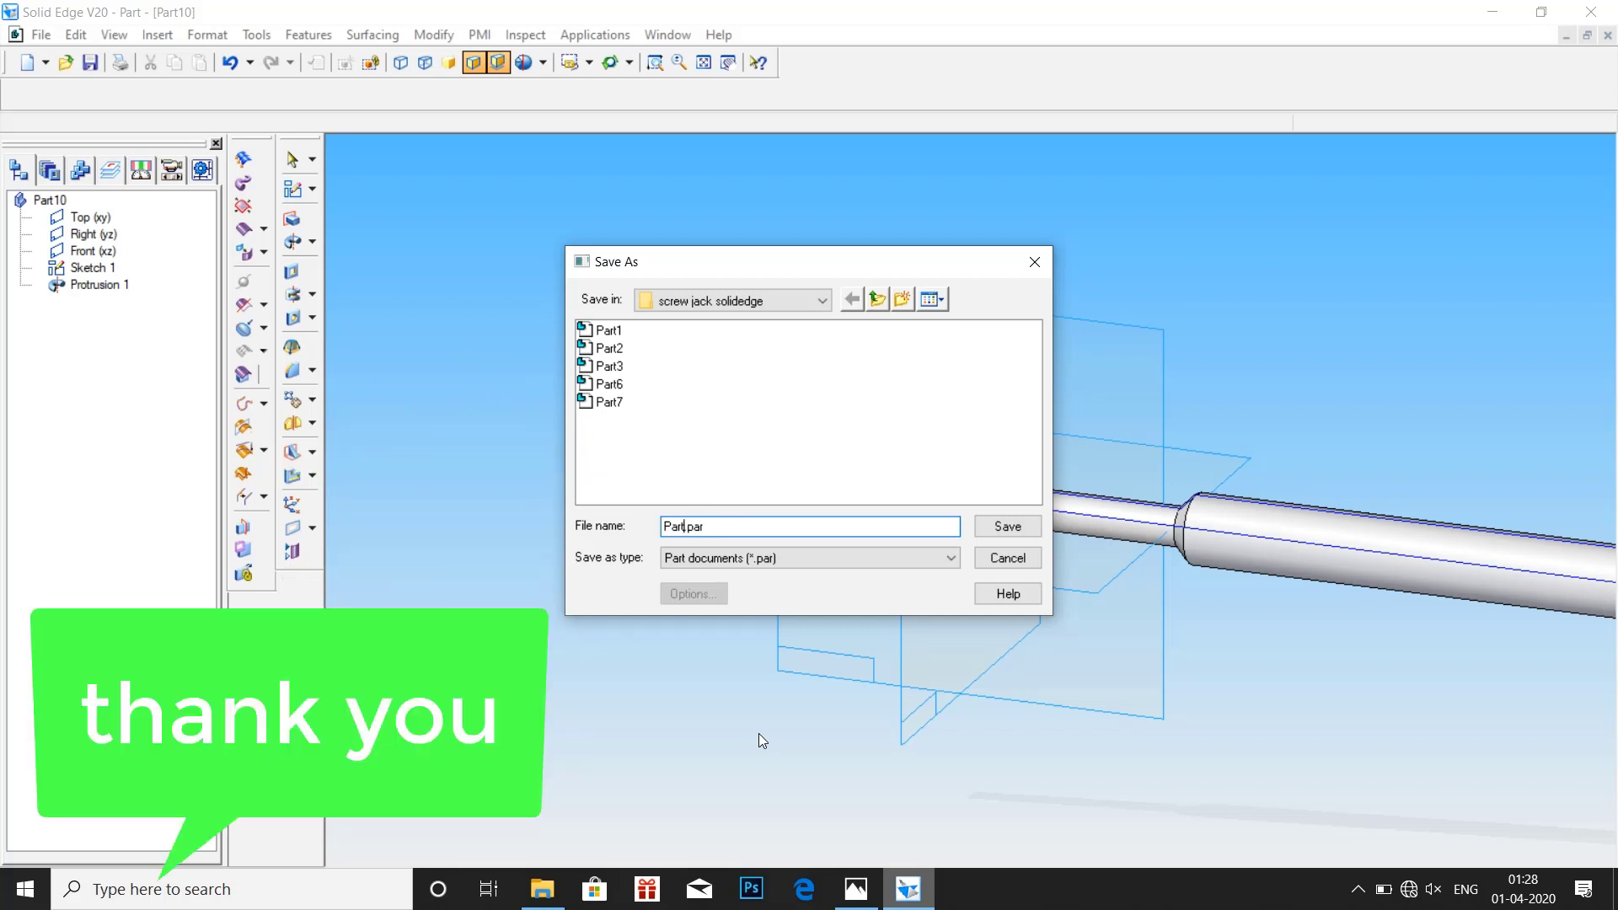
text(4)
click(1013, 533)
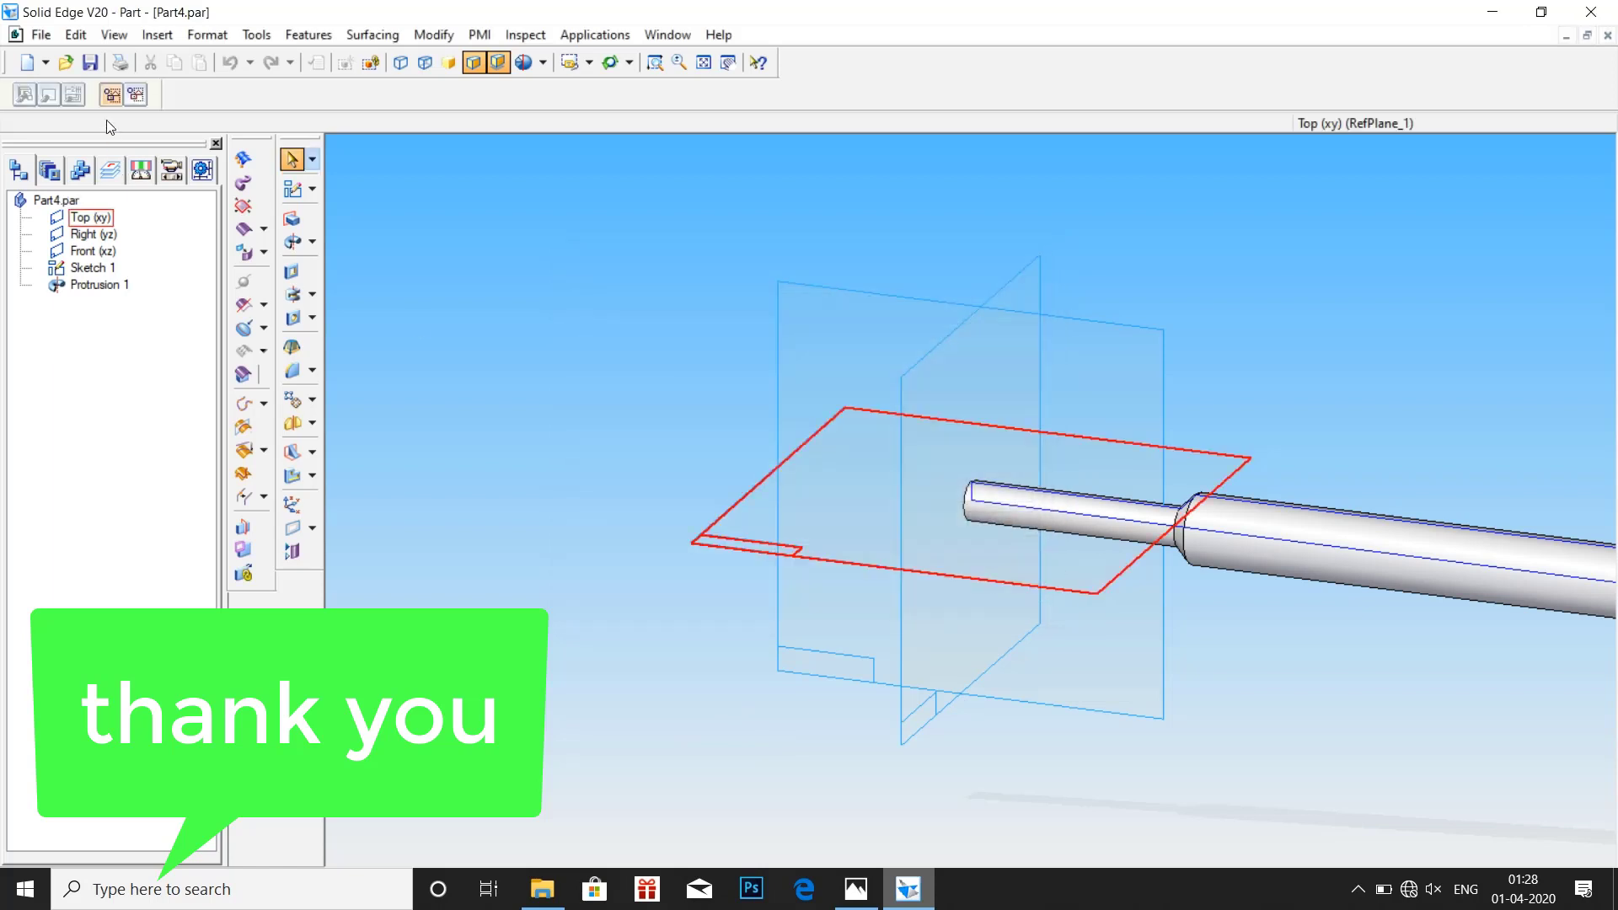